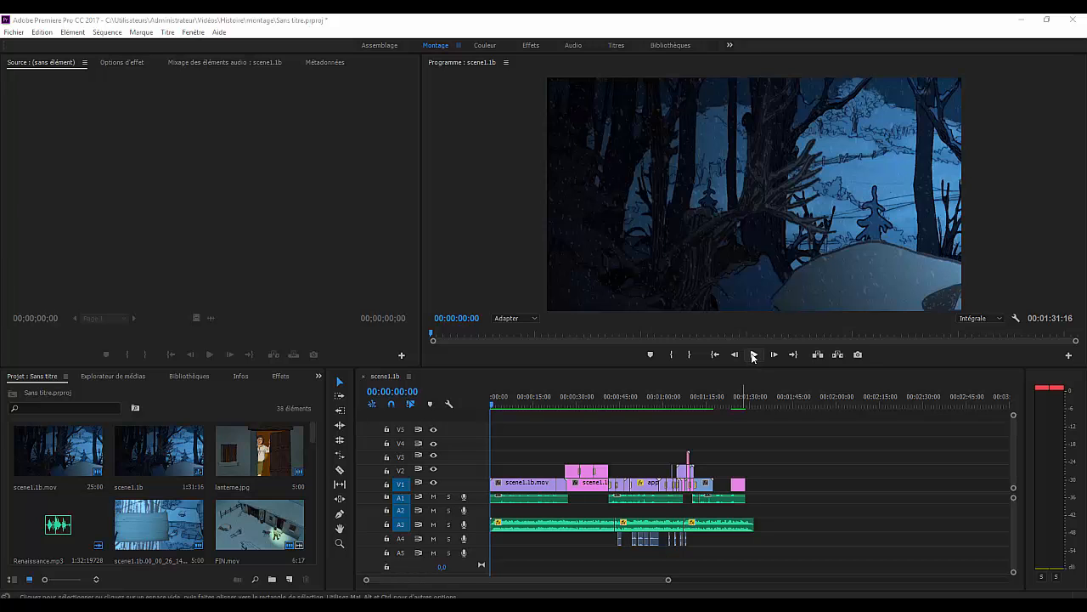
- Play back excerpts of the scene1.1b sequence from the opening, the sleeping-dog scene and about 00:01:01
{"action": "left_click", "coordinate": [752, 355]}
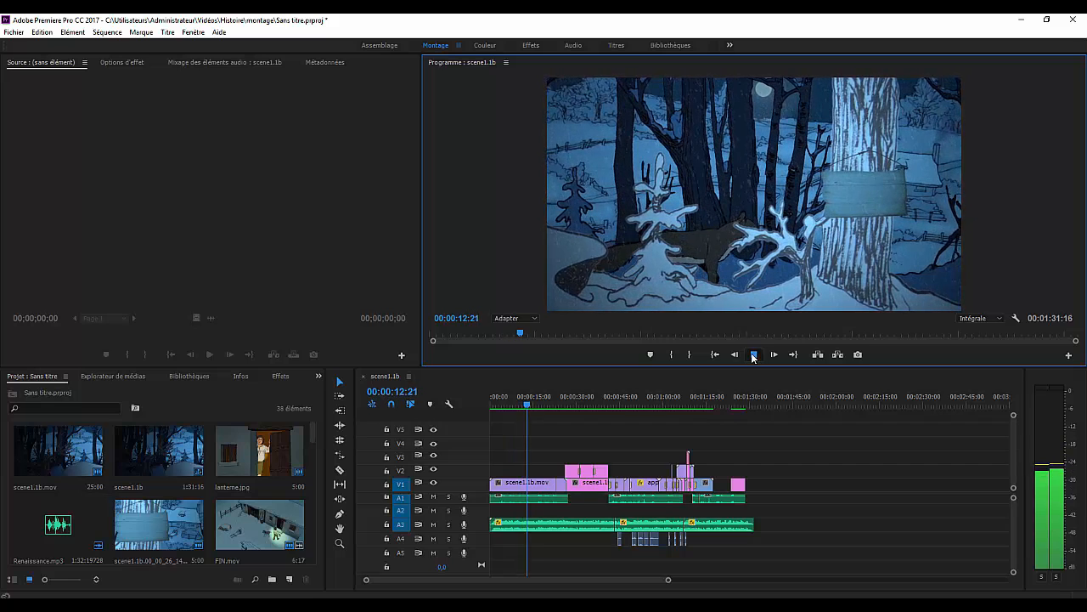
{"action": "left_click", "coordinate": [753, 355]}
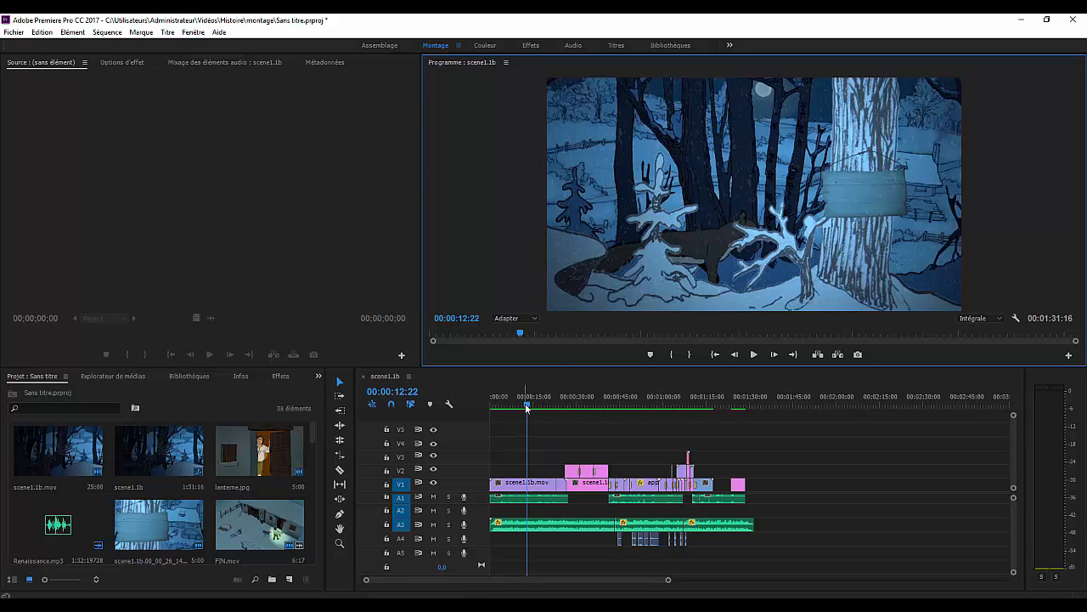
{"action": "left_click_drag", "start_coordinate": [528, 405], "coordinate": [619, 409]}
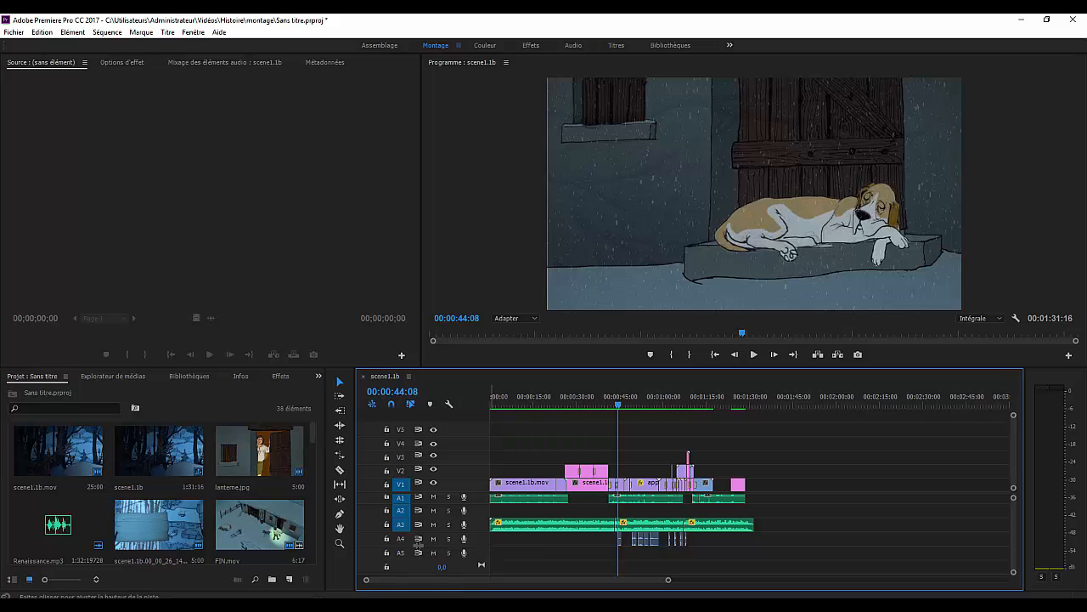
{"action": "left_click", "coordinate": [751, 355]}
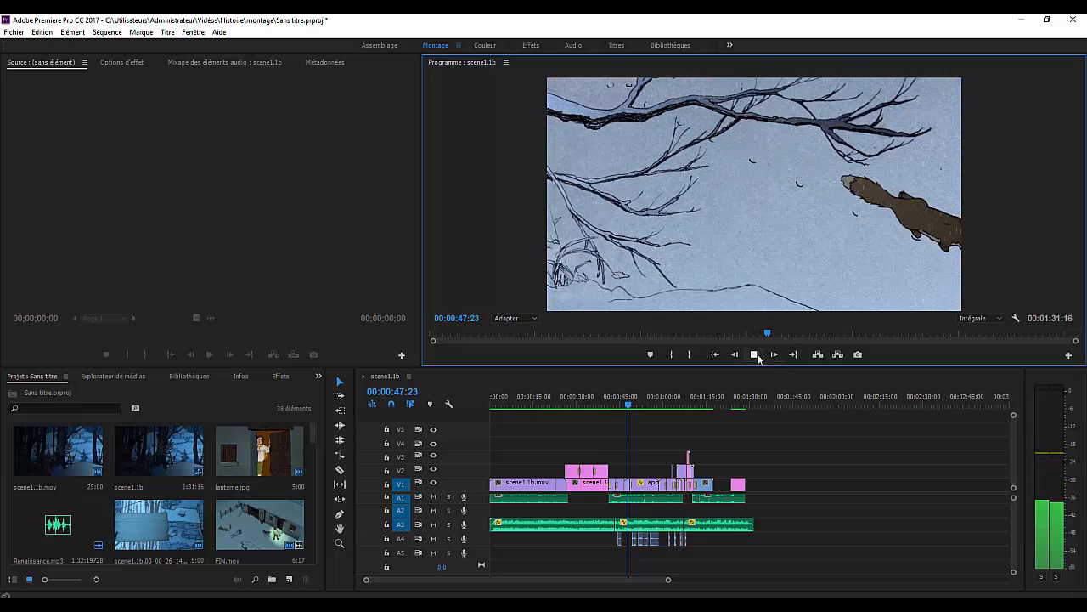
{"action": "left_click", "coordinate": [661, 405]}
{"action": "key", "text": "space"}
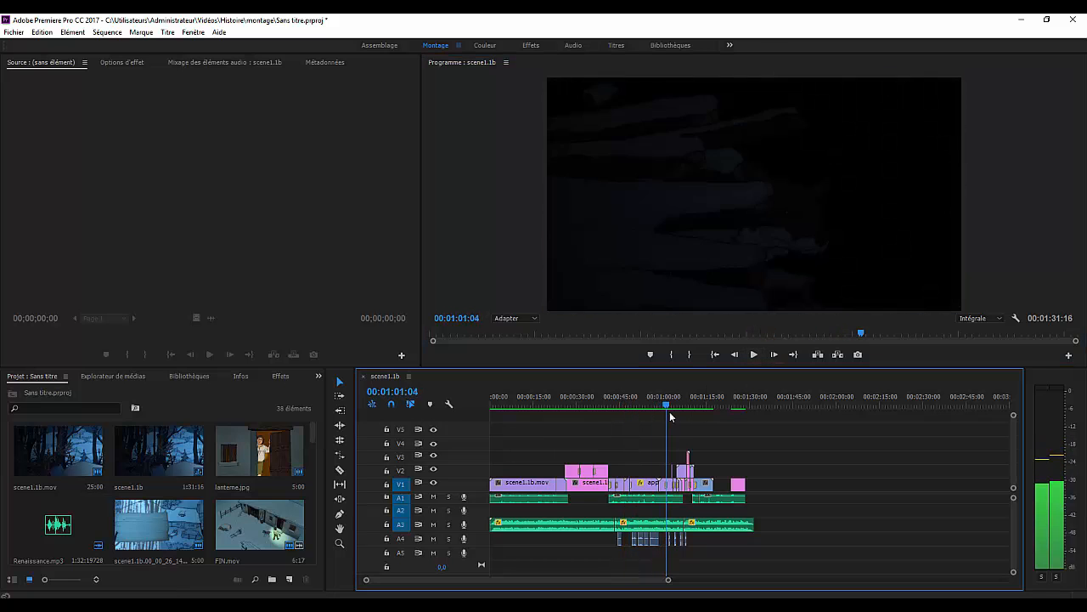
{"action": "left_click", "coordinate": [754, 353]}
{"action": "left_click", "coordinate": [753, 354]}
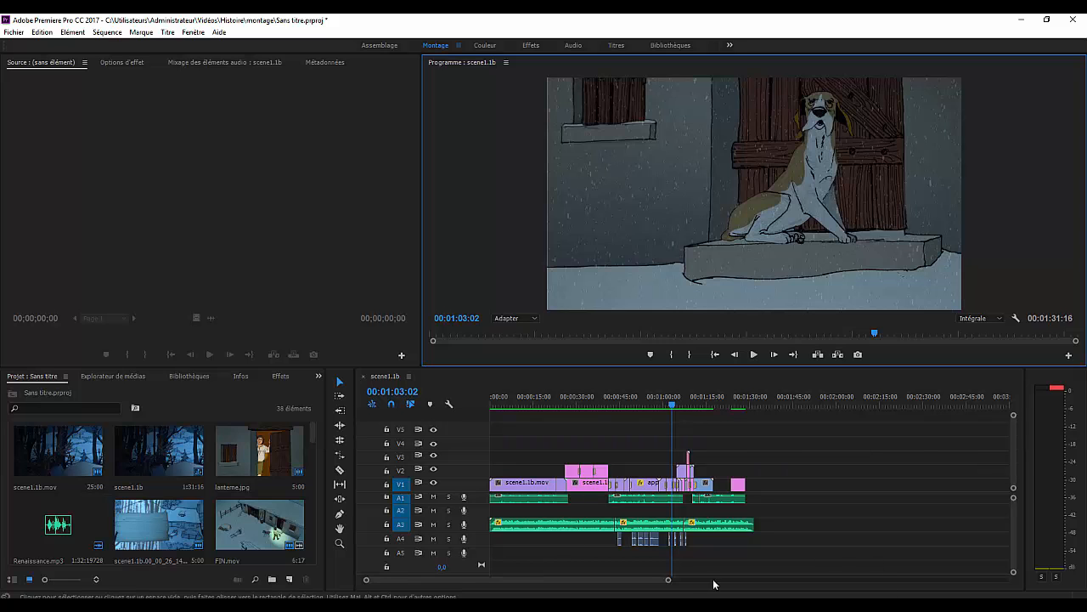
- Examine the fox approach and dog scenes closely by scrubbing the sequence between about 00:00:49 and 00:01:03
{"action": "left_click", "coordinate": [667, 581]}
{"action": "left_click_drag", "start_coordinate": [667, 583], "coordinate": [569, 597]}
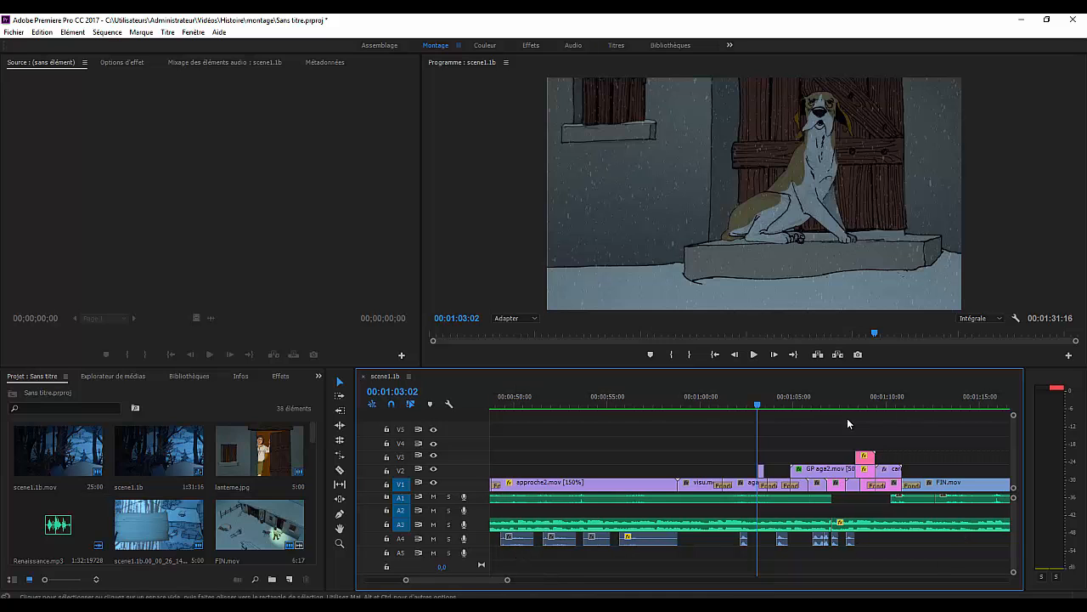
{"action": "left_click_drag", "start_coordinate": [757, 406], "coordinate": [520, 446]}
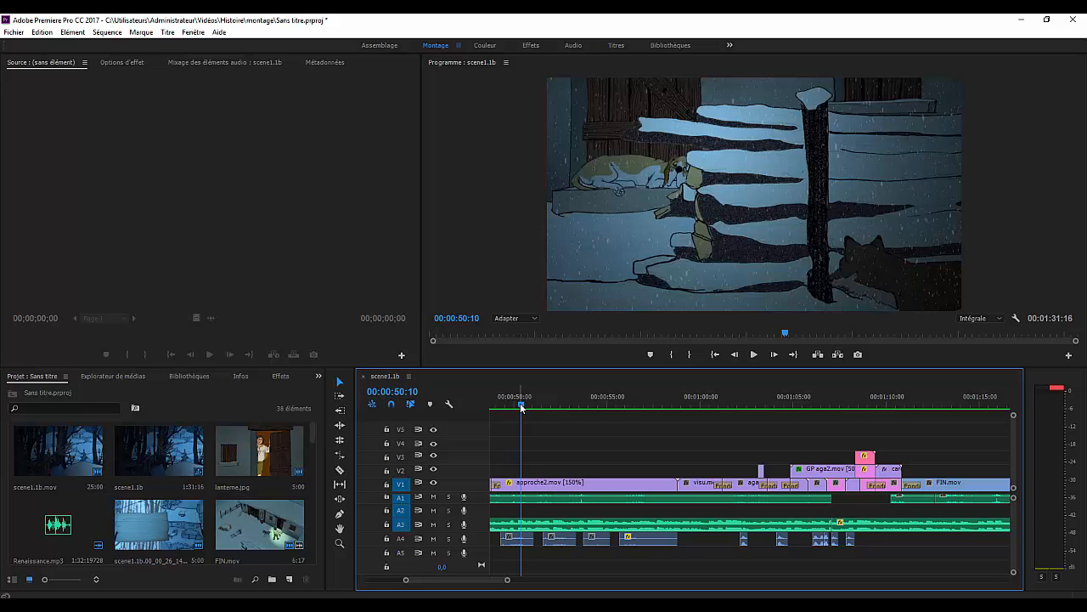
{"action": "left_click_drag", "start_coordinate": [520, 407], "coordinate": [509, 408]}
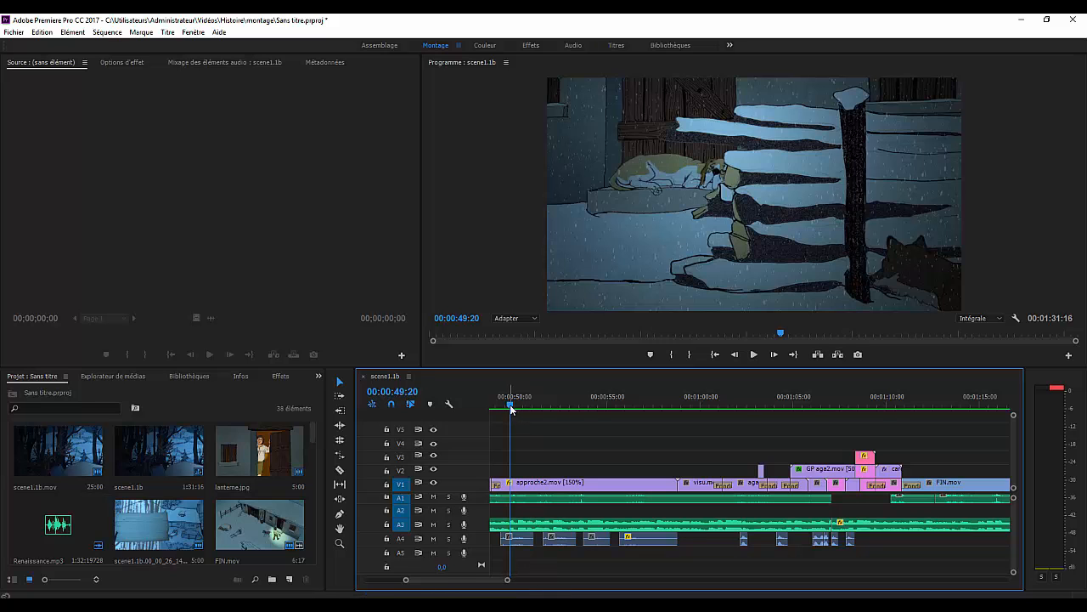
{"action": "left_click_drag", "start_coordinate": [509, 409], "coordinate": [729, 443]}
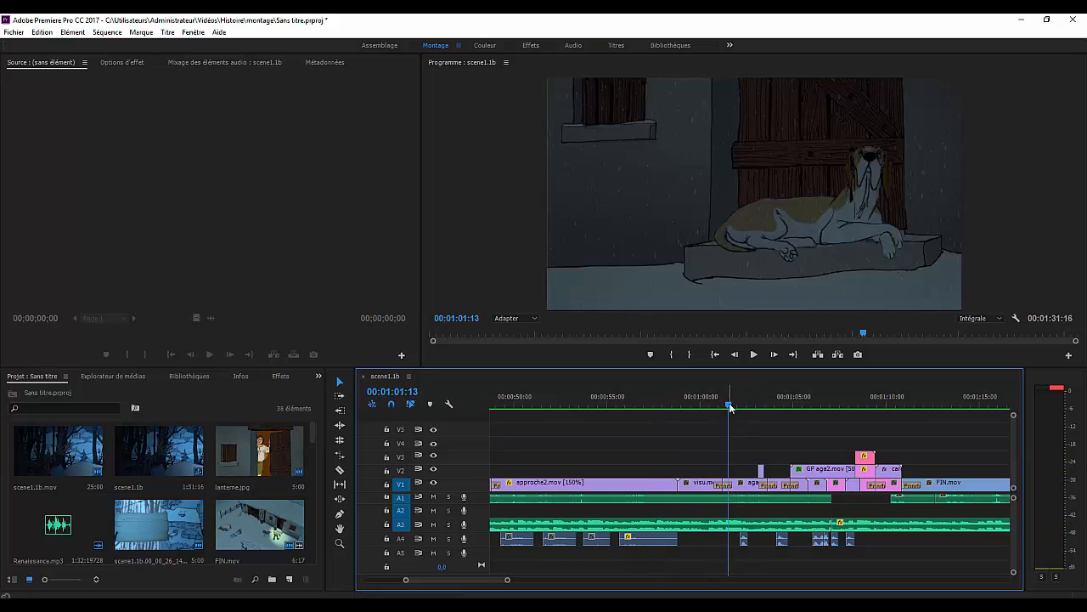
{"action": "left_click_drag", "start_coordinate": [728, 404], "coordinate": [773, 411]}
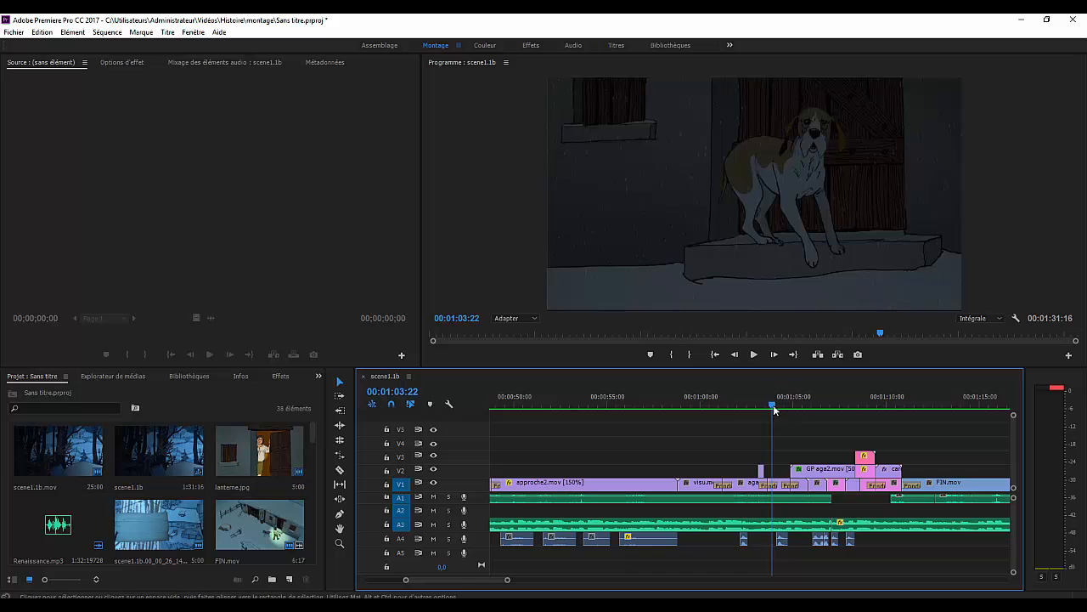
{"action": "left_click_drag", "start_coordinate": [772, 408], "coordinate": [459, 403]}
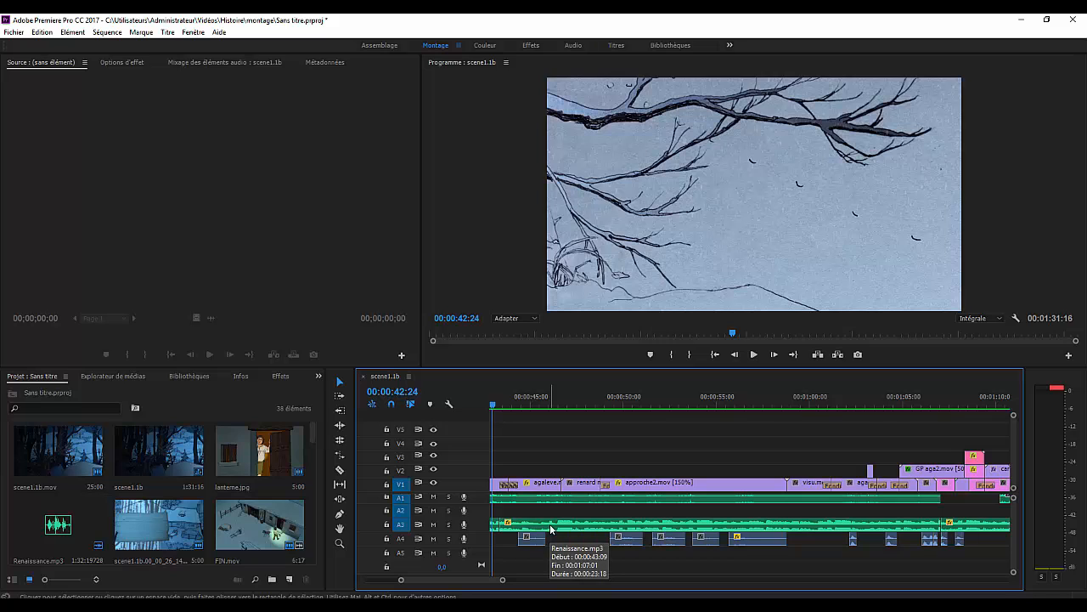
- Display the effect options of the first Renaissance.mp3 clip and scrub across its volume keyframes back to the start
{"action": "left_click_drag", "start_coordinate": [492, 407], "coordinate": [489, 407]}
{"action": "left_click", "coordinate": [530, 527]}
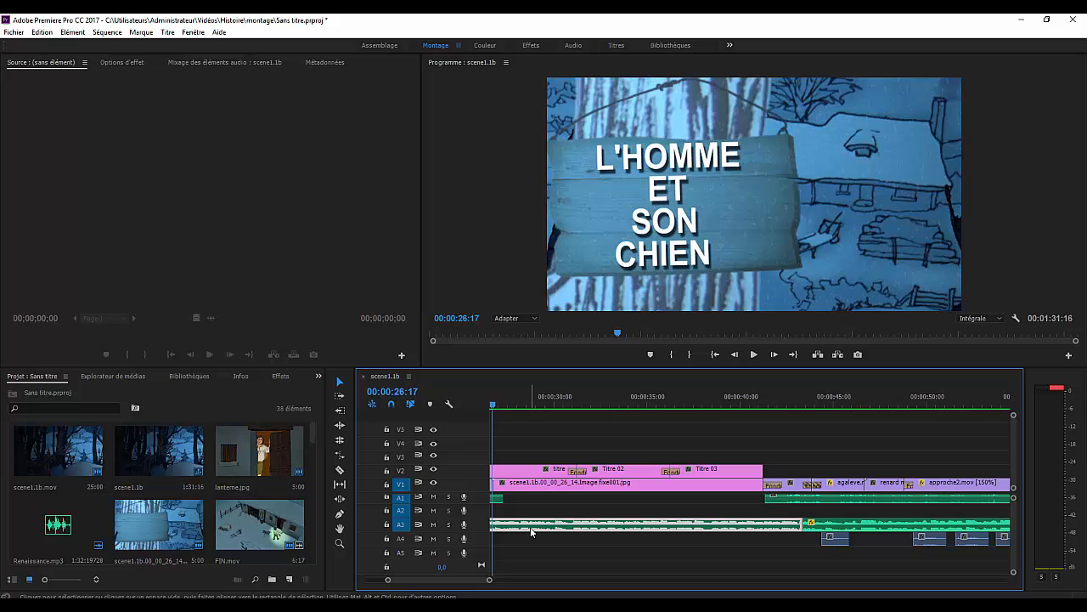
{"action": "left_click", "coordinate": [118, 64]}
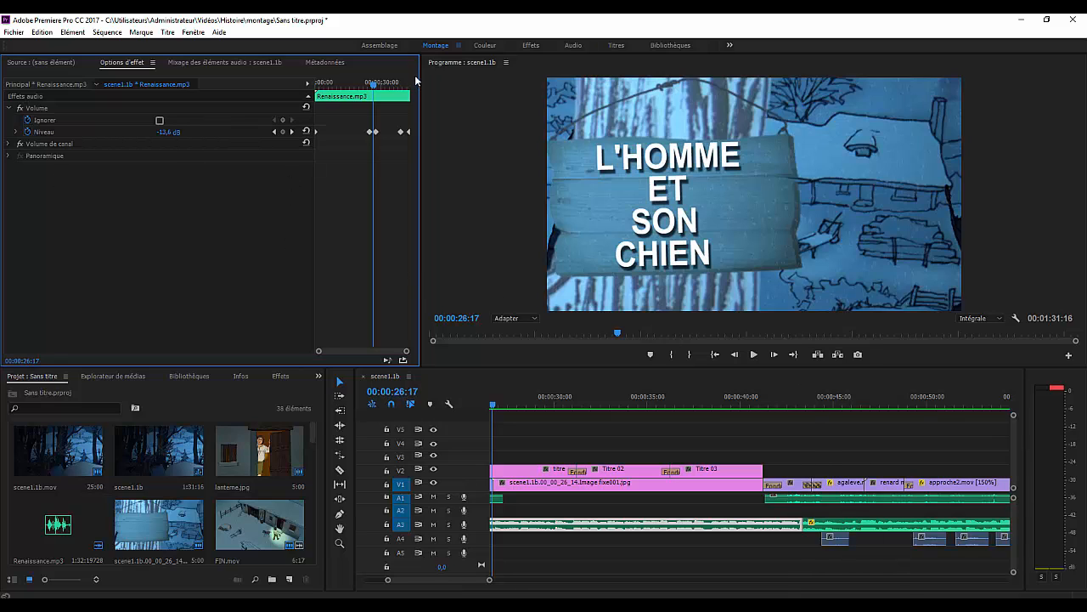
{"action": "left_click_drag", "start_coordinate": [371, 87], "coordinate": [306, 98]}
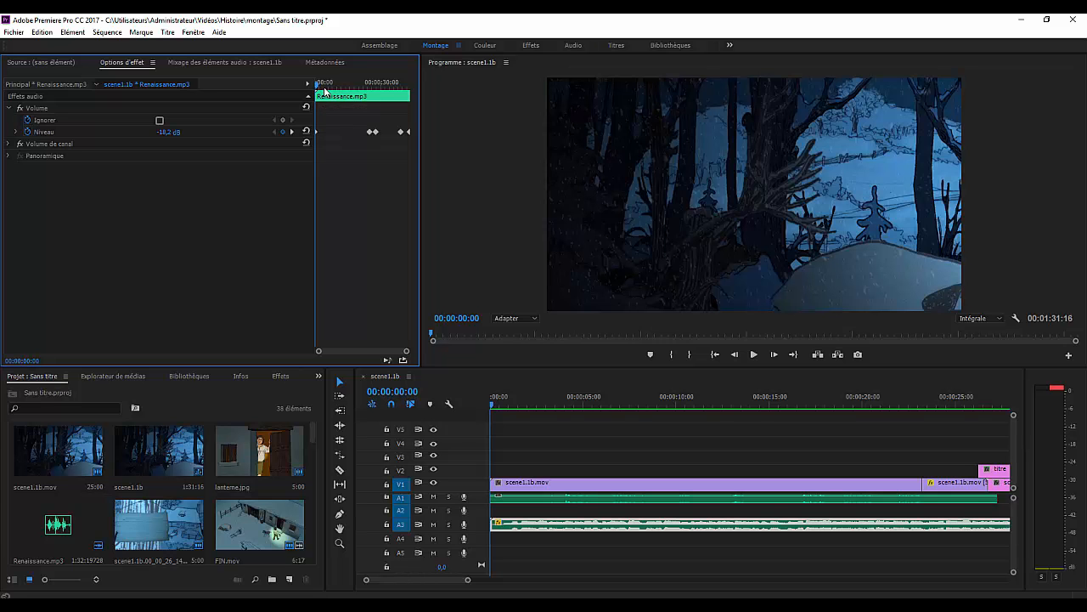
{"action": "left_click_drag", "start_coordinate": [325, 91], "coordinate": [380, 93]}
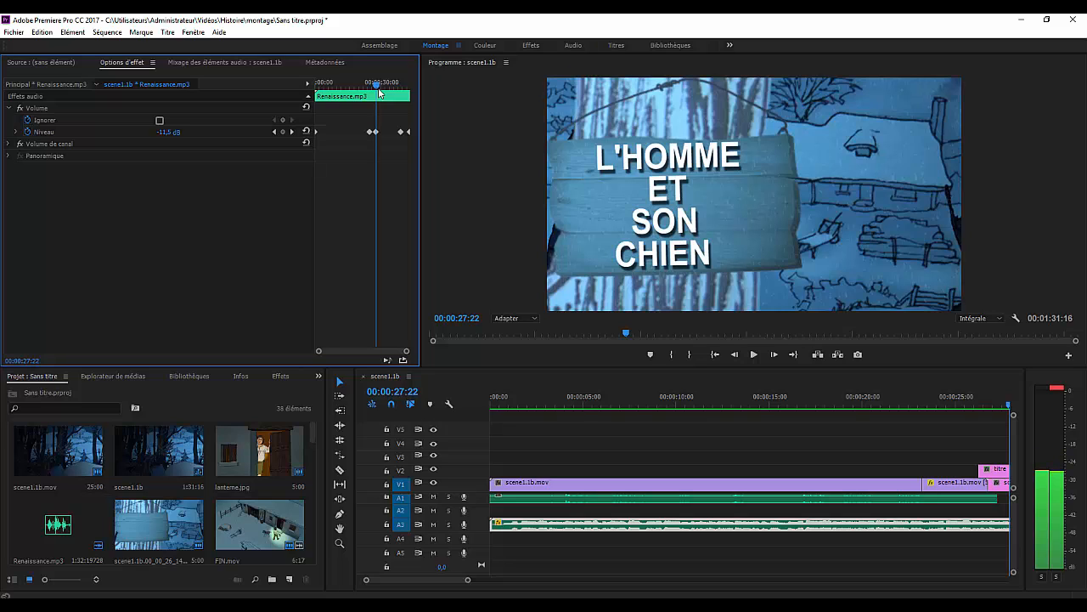
{"action": "mouse_move", "coordinate": [380, 93]}
{"action": "left_mouse_down"}
{"action": "mouse_move", "coordinate": [412, 96]}
{"action": "mouse_move", "coordinate": [318, 87]}
{"action": "left_mouse_up"}
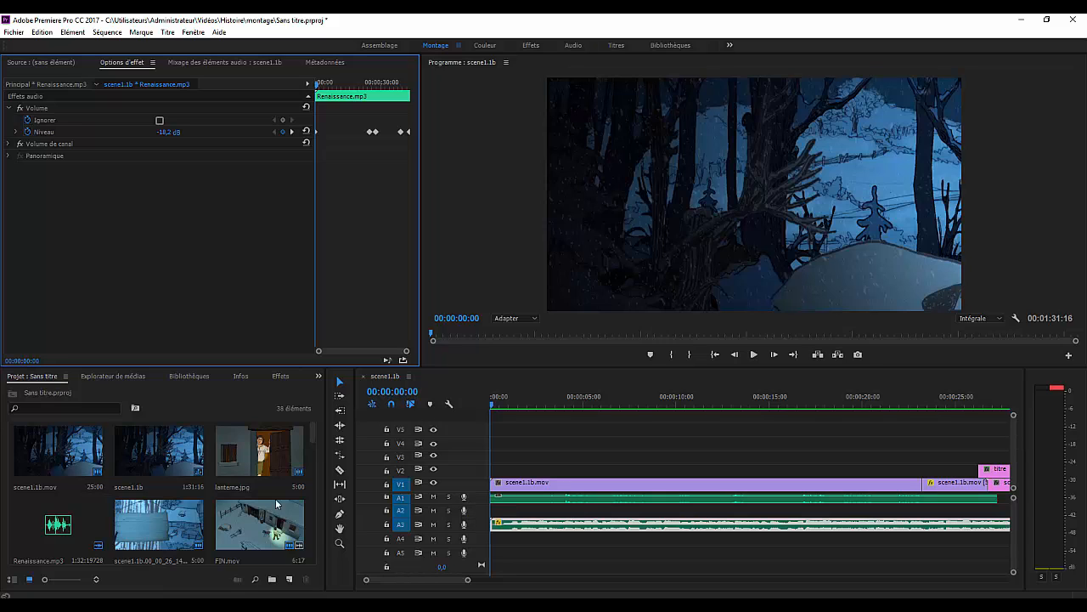
- Look through the project's audio files, scrub the opening scene, and display the volume settings of the first Audio 1_2.wav clip
{"action": "left_click_drag", "start_coordinate": [313, 433], "coordinate": [307, 539]}
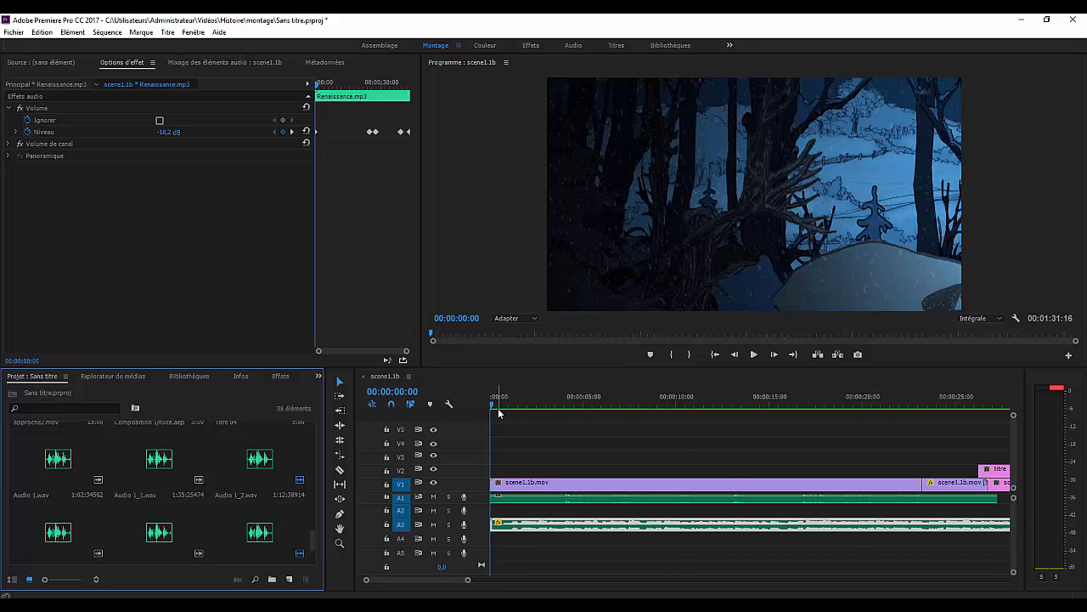
{"action": "left_click_drag", "start_coordinate": [495, 406], "coordinate": [559, 434]}
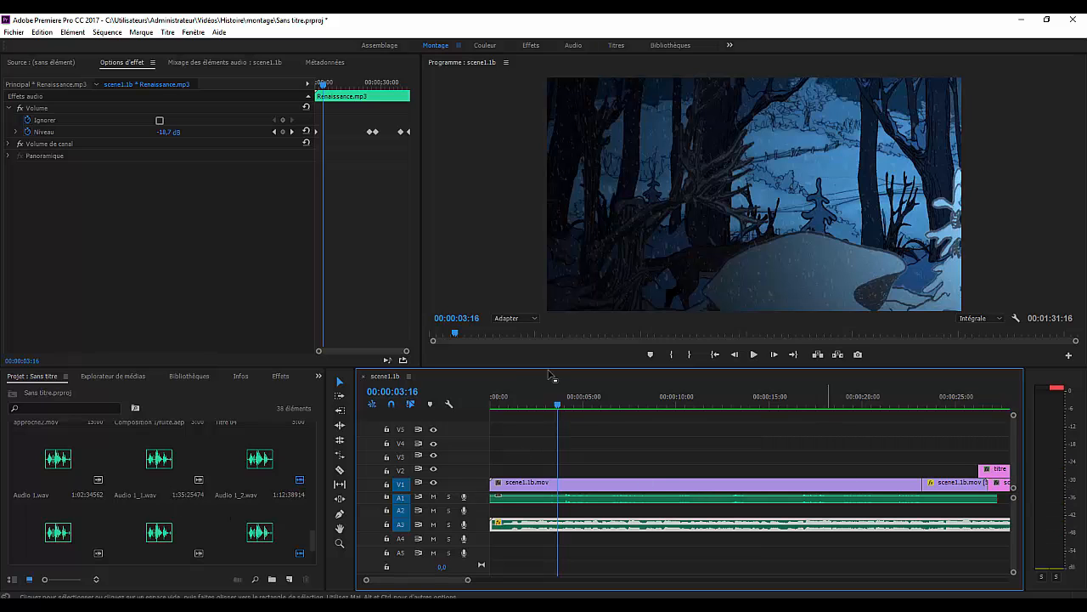
{"action": "left_click_drag", "start_coordinate": [556, 431], "coordinate": [870, 456]}
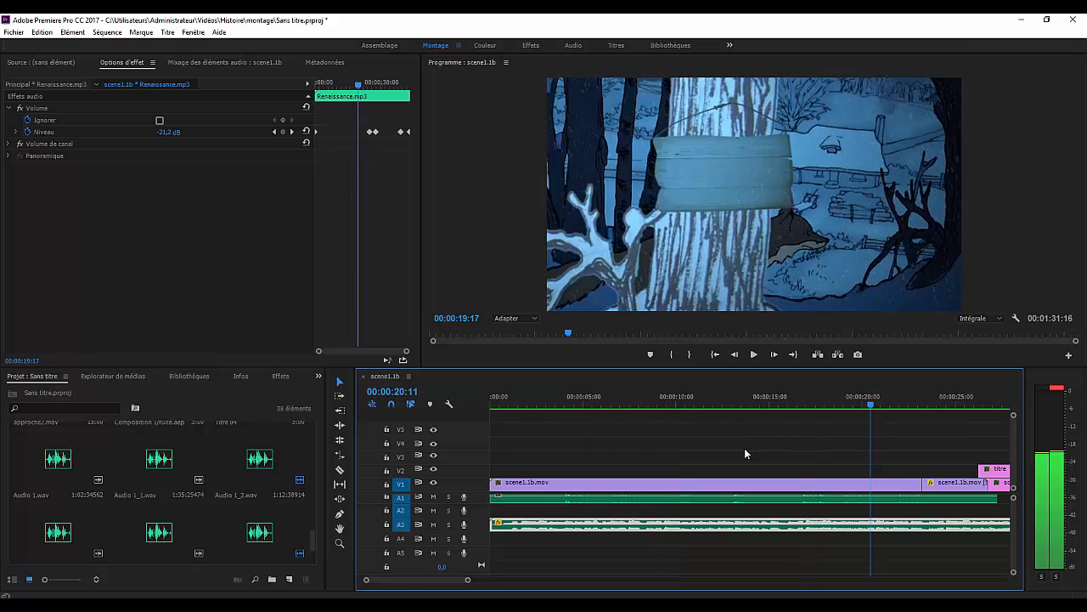
{"action": "left_click_drag", "start_coordinate": [541, 433], "coordinate": [479, 436]}
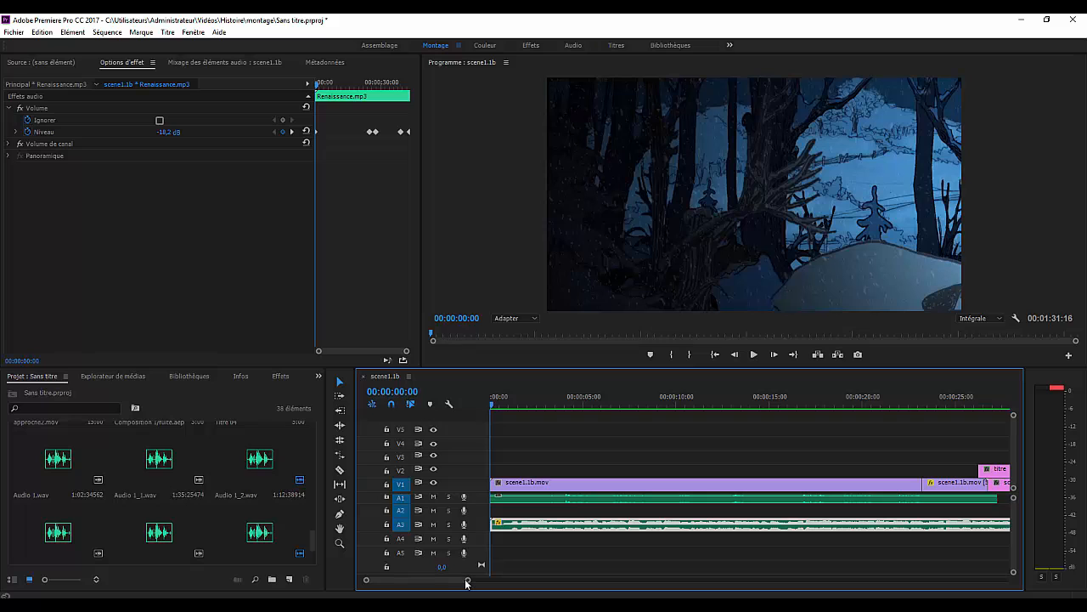
{"action": "left_click_drag", "start_coordinate": [464, 582], "coordinate": [694, 580]}
{"action": "left_click", "coordinate": [534, 497]}
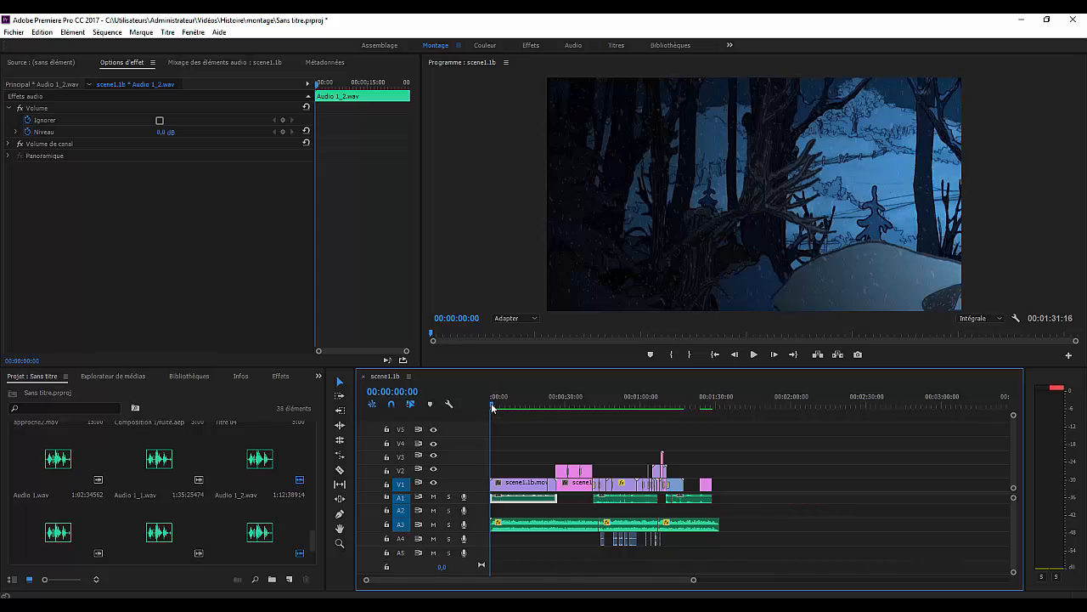
- Inspect the volume and waveform of the aboie.mp4 bark clip on track A4, placing the playhead at 00:01:06:04
{"action": "left_click_drag", "start_coordinate": [492, 407], "coordinate": [656, 435]}
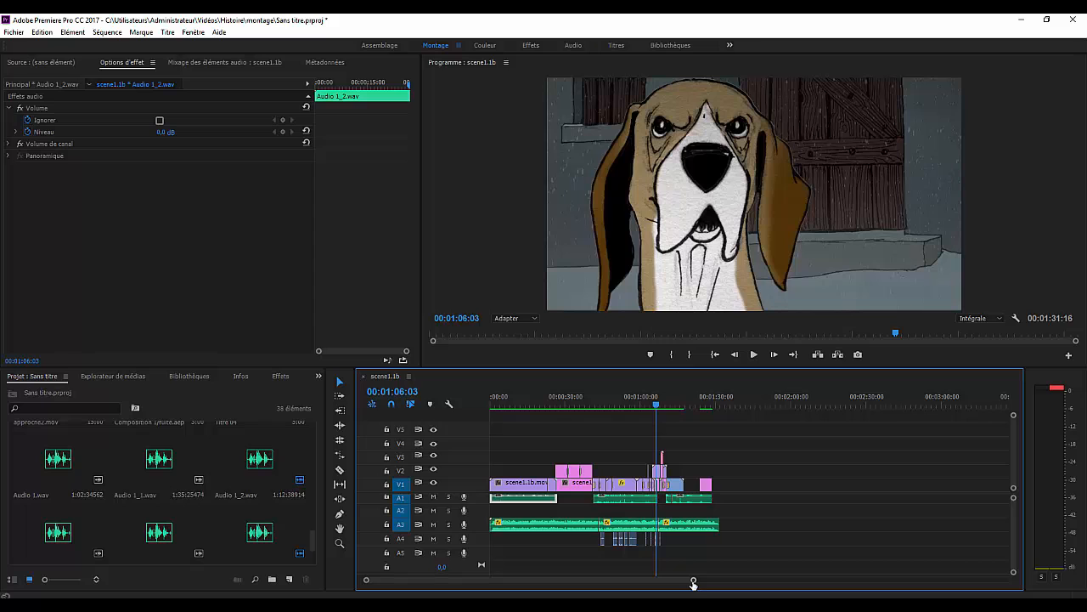
{"action": "left_click_drag", "start_coordinate": [693, 583], "coordinate": [574, 596]}
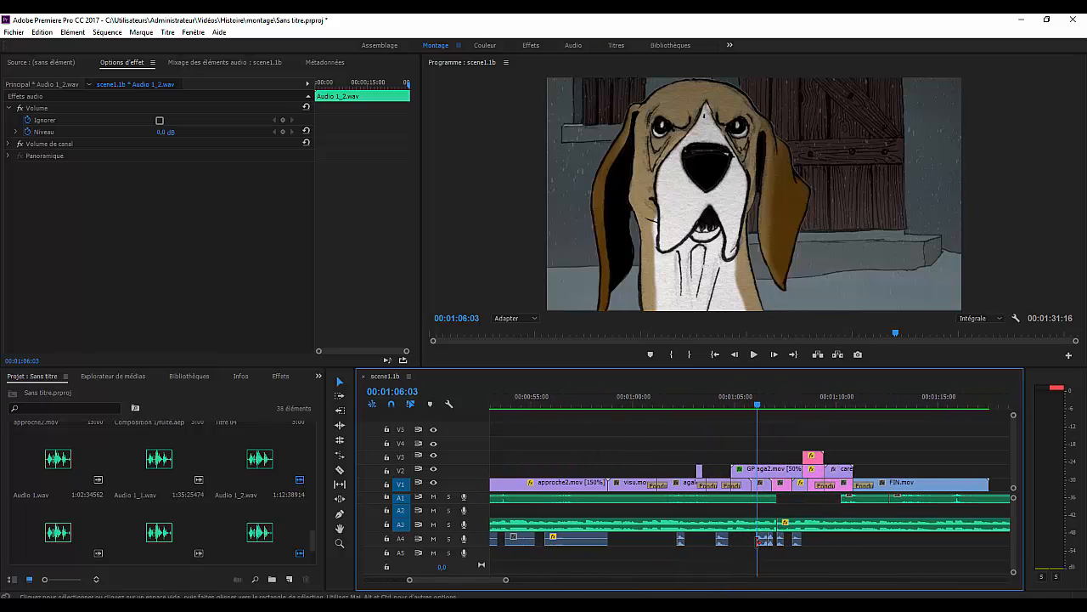
{"action": "left_click", "coordinate": [763, 539]}
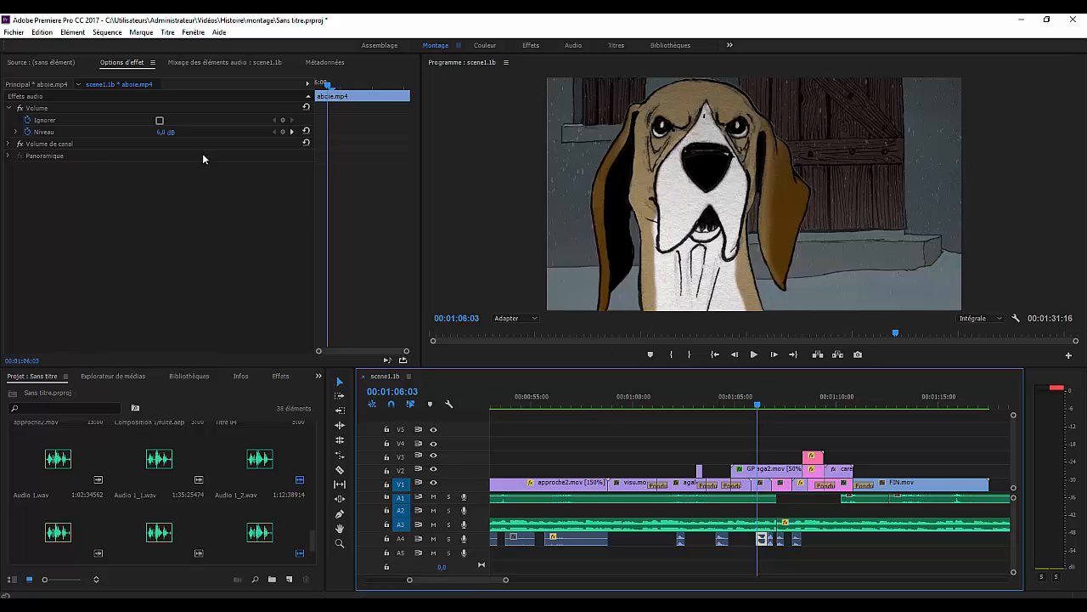
{"action": "mouse_move", "coordinate": [328, 85]}
{"action": "left_mouse_down"}
{"action": "mouse_move", "coordinate": [317, 85]}
{"action": "mouse_move", "coordinate": [327, 86]}
{"action": "left_mouse_up"}
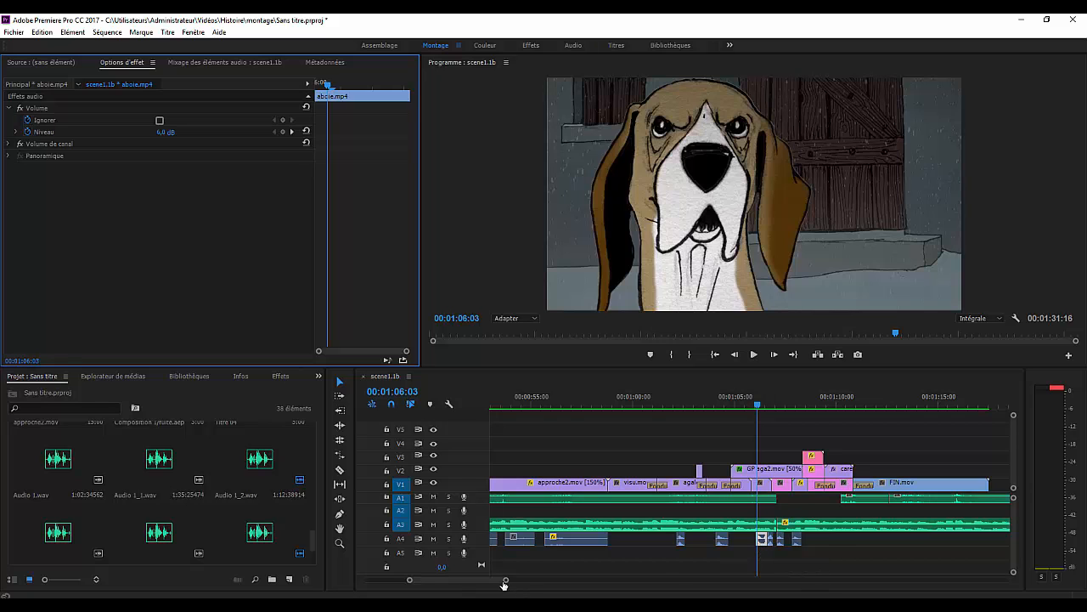
{"action": "left_click_drag", "start_coordinate": [505, 580], "coordinate": [440, 585]}
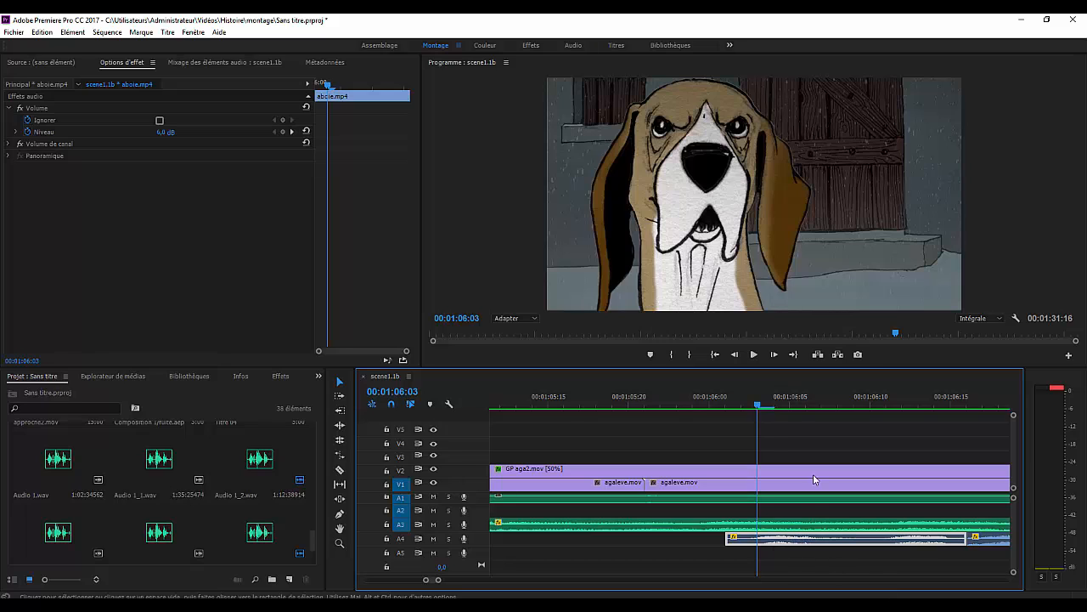
{"action": "left_click", "coordinate": [771, 406]}
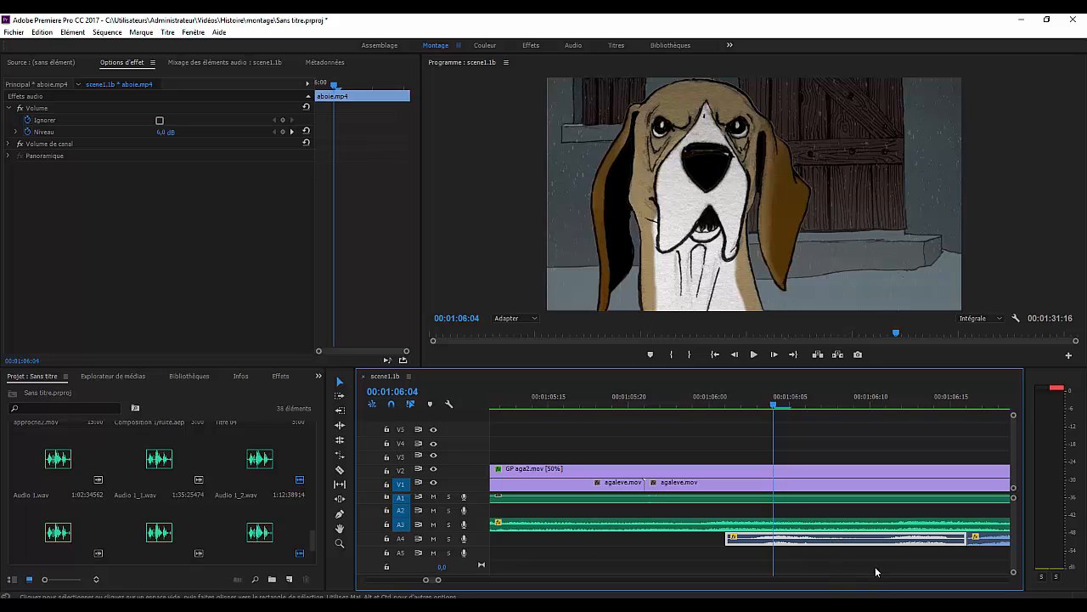
- Try cutting the aboie.mp4 clip on track A4 with the Razor tool, undo the cuts and return to the Selection tool
{"action": "left_click", "coordinate": [340, 470]}
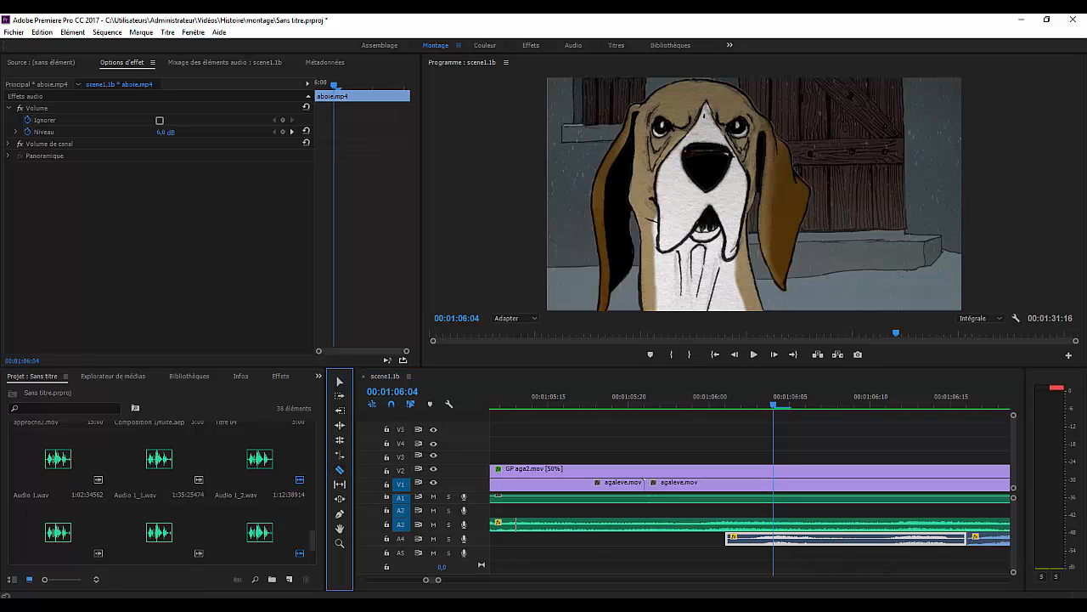
{"action": "left_click", "coordinate": [852, 539]}
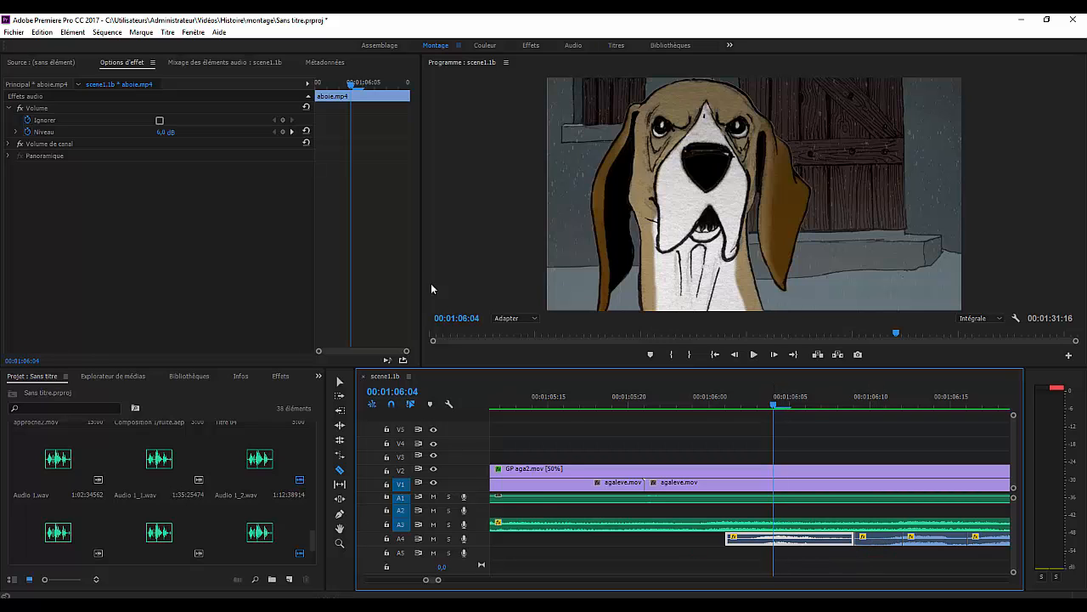
{"action": "left_click", "coordinate": [40, 33]}
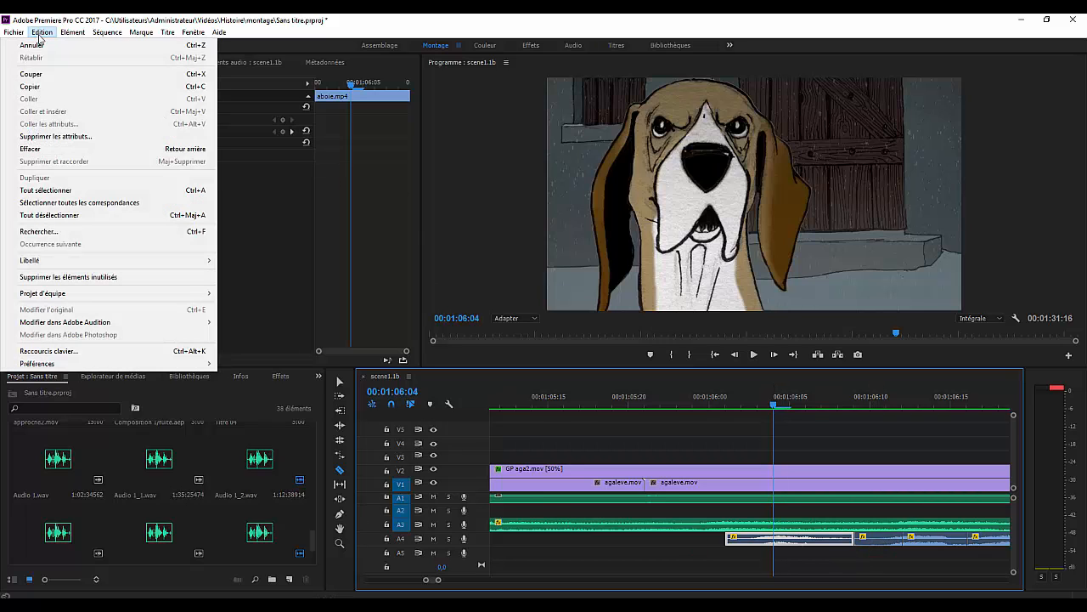
{"action": "left_click", "coordinate": [38, 51]}
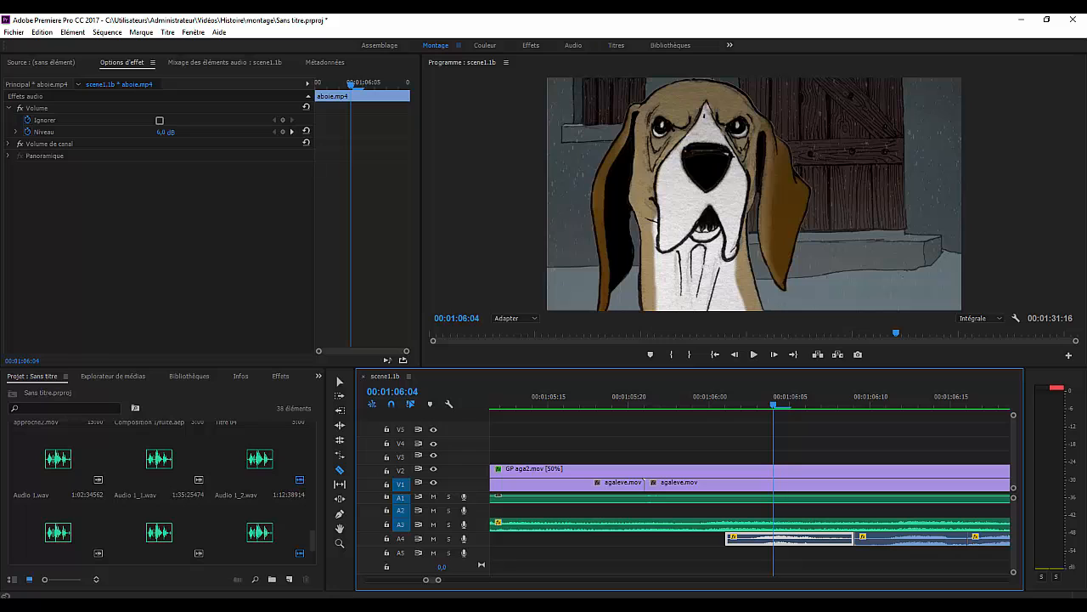
{"action": "left_click", "coordinate": [40, 33]}
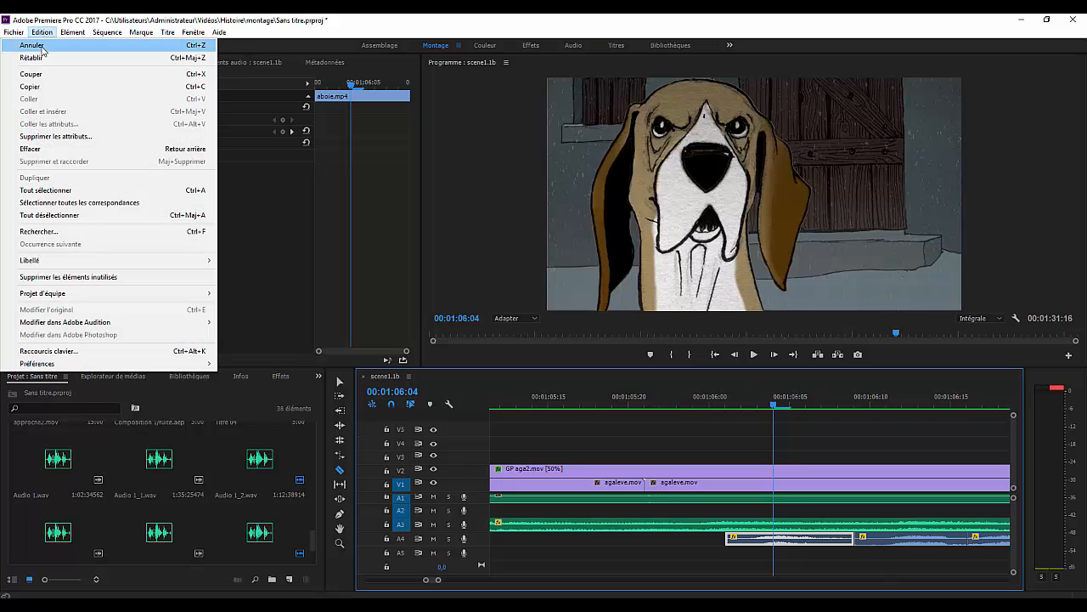
{"action": "left_click", "coordinate": [38, 51]}
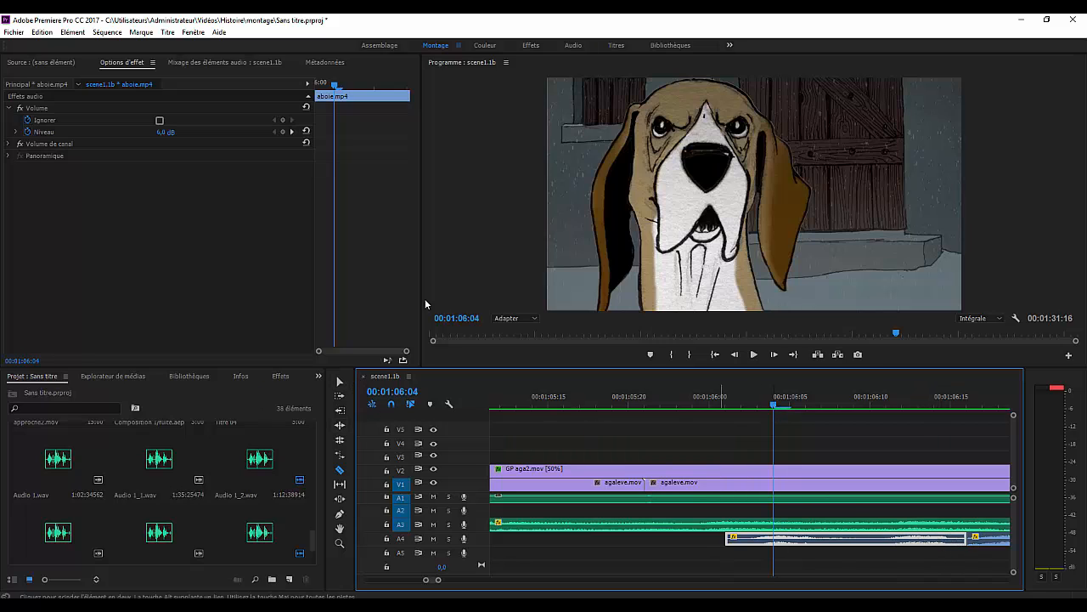
{"action": "left_click", "coordinate": [339, 381]}
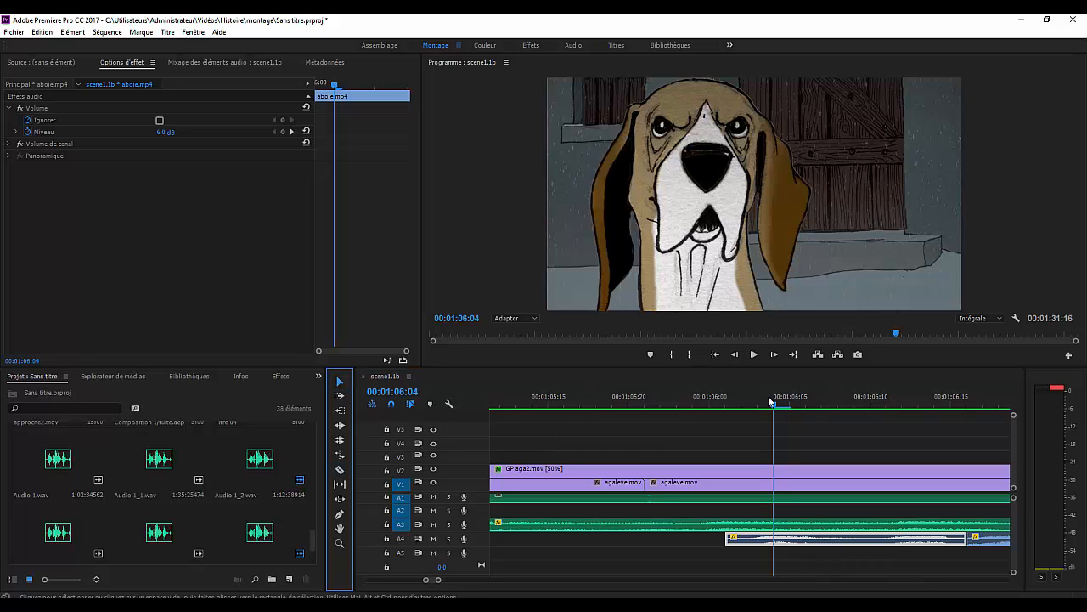
{"action": "left_click", "coordinate": [40, 32]}
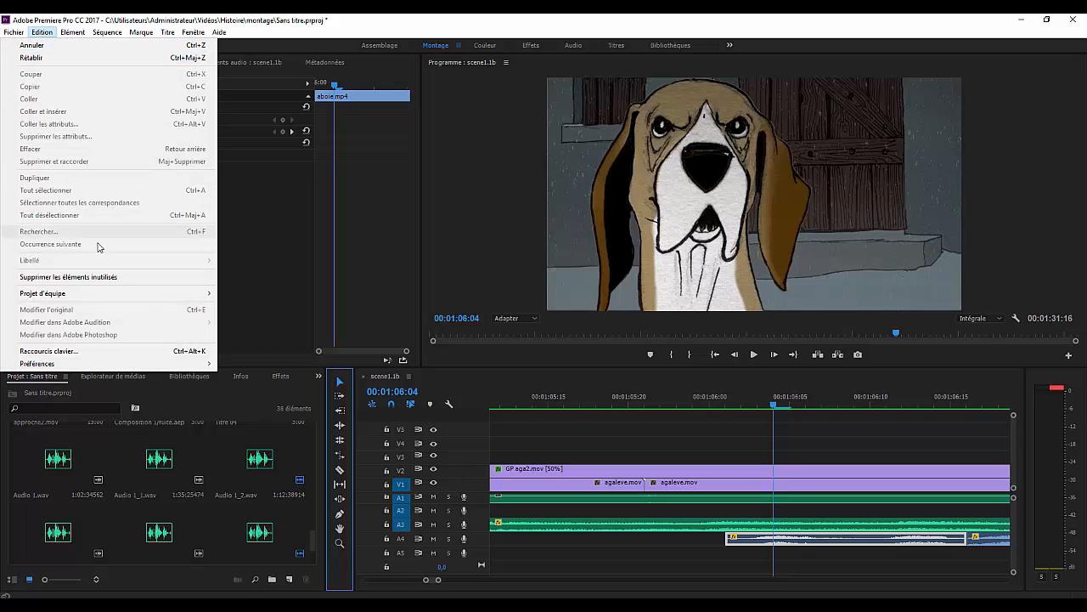
{"action": "left_click", "coordinate": [818, 543]}
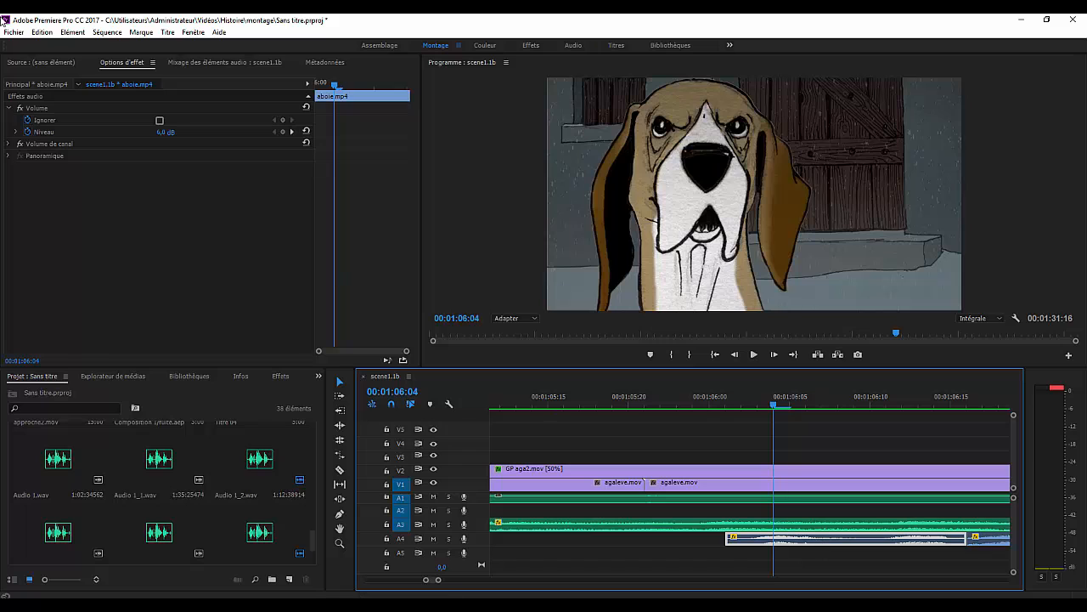
{"action": "left_click", "coordinate": [40, 32]}
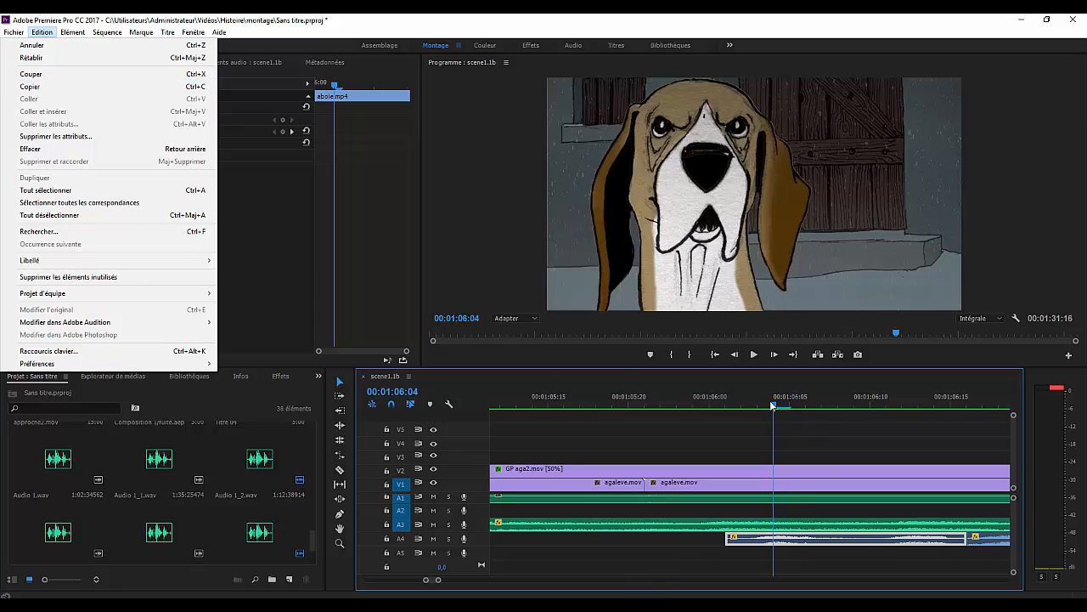
- Scrub back through the dog shot, show the whole sequence in the timeline and return the playhead to 00:00:00:00
{"action": "left_click_drag", "start_coordinate": [775, 404], "coordinate": [603, 411]}
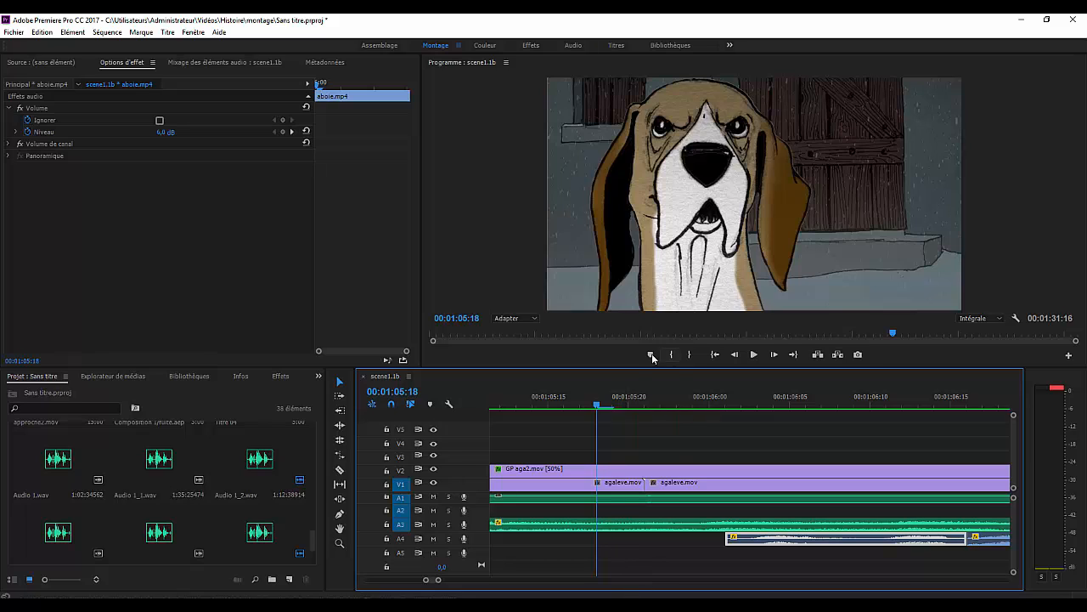
{"action": "key", "text": "Left"}
{"action": "left_click_drag", "start_coordinate": [450, 406], "coordinate": [430, 409]}
{"action": "left_click_drag", "start_coordinate": [423, 584], "coordinate": [319, 584]}
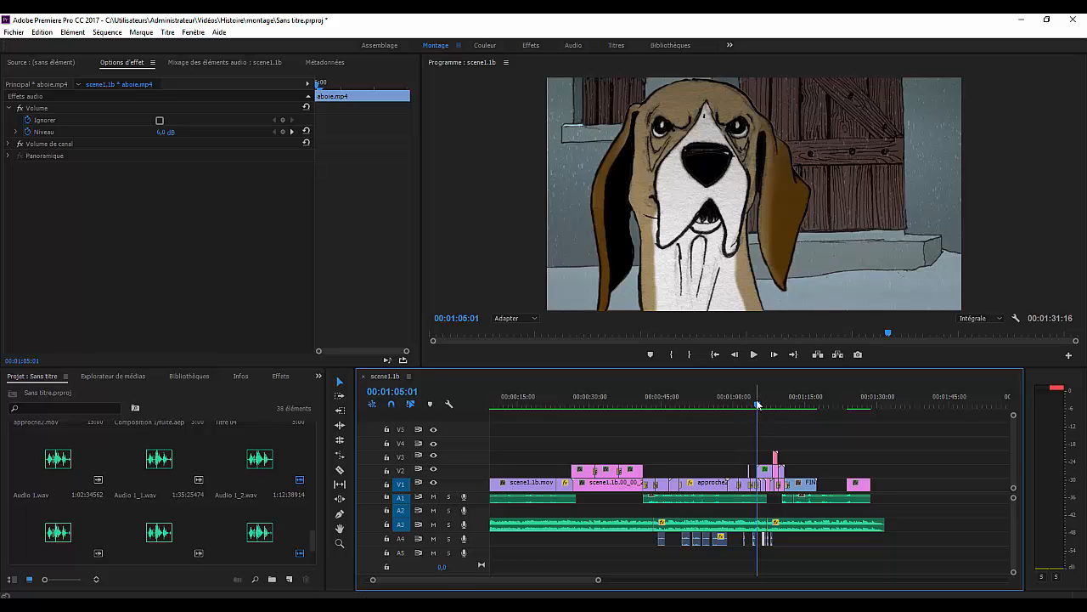
{"action": "left_click_drag", "start_coordinate": [758, 404], "coordinate": [463, 407]}
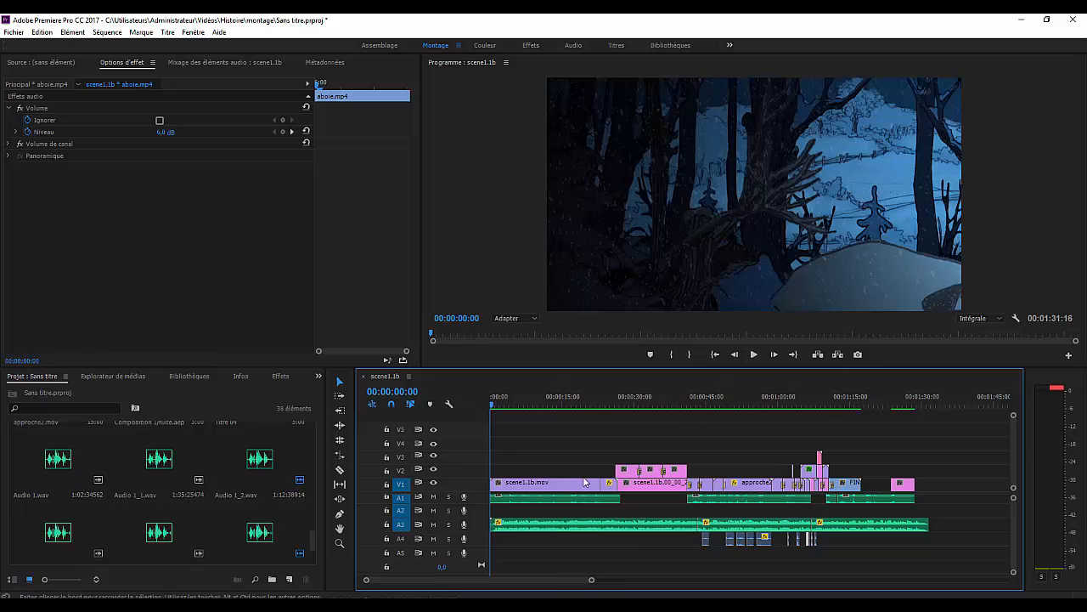
- Scrub the scene1.1b.mov clip to 00:00:21:03 and show the Adobe Dynamic Link options for After Effects compositions
{"action": "left_click", "coordinate": [550, 486]}
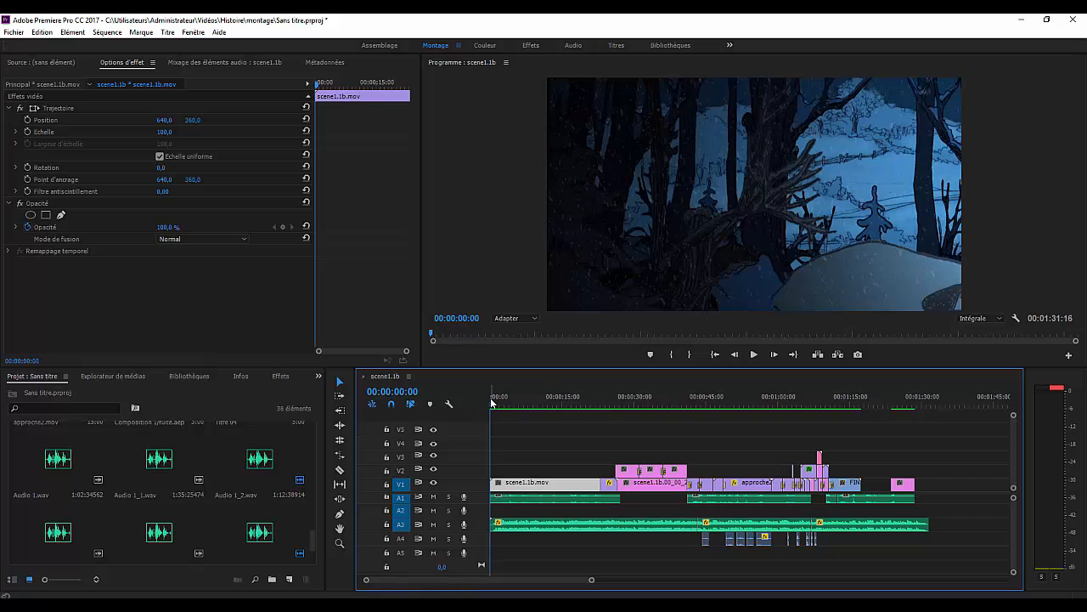
{"action": "left_click_drag", "start_coordinate": [492, 403], "coordinate": [523, 408]}
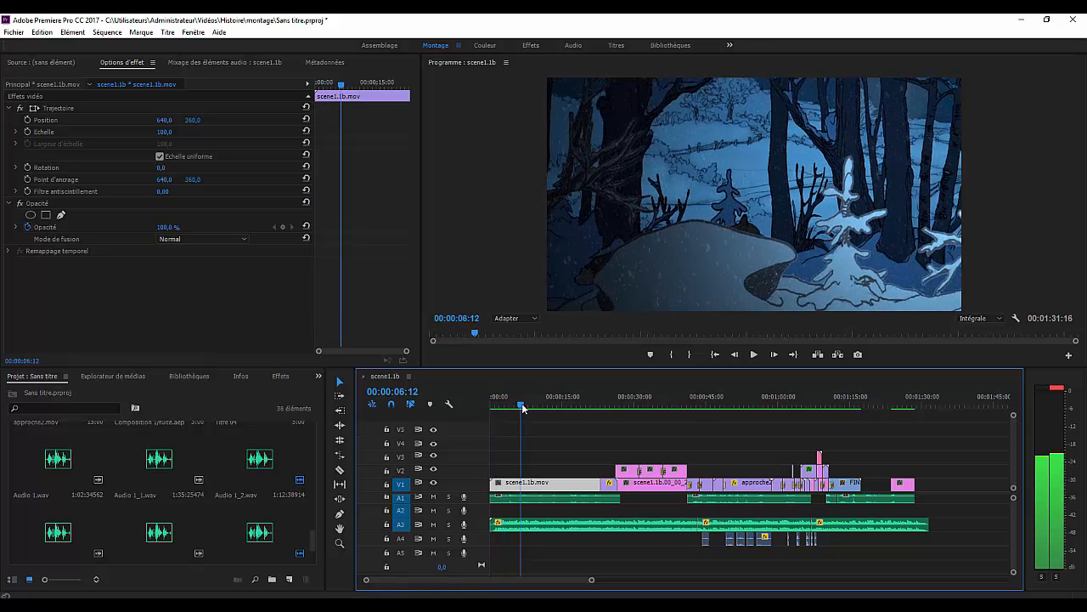
{"action": "left_click_drag", "start_coordinate": [522, 408], "coordinate": [592, 418]}
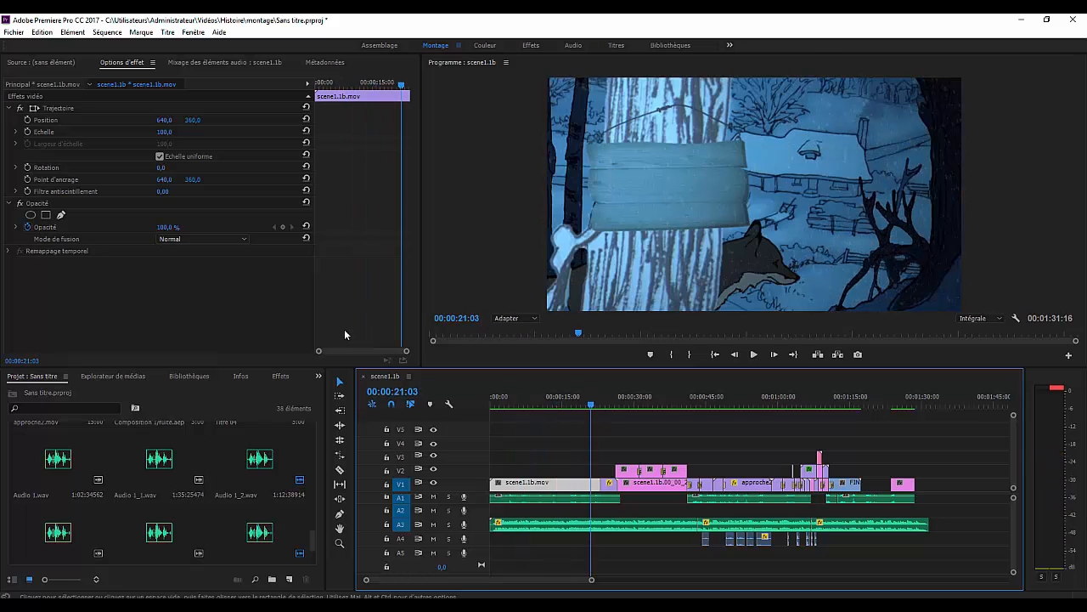
{"action": "left_click", "coordinate": [12, 32]}
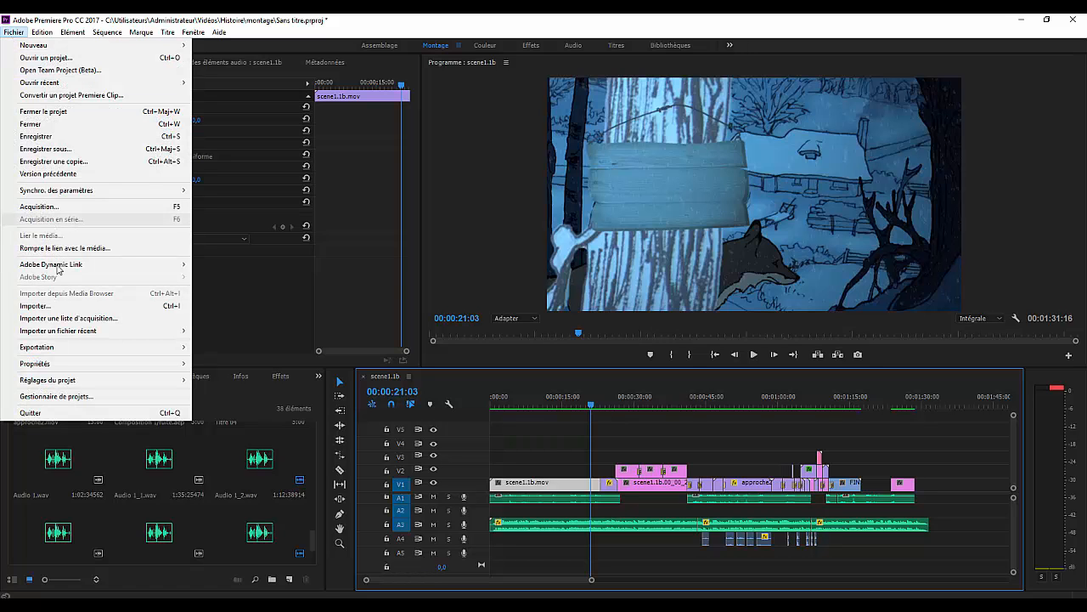
{"action": "mouse_move", "coordinate": [55, 267]}
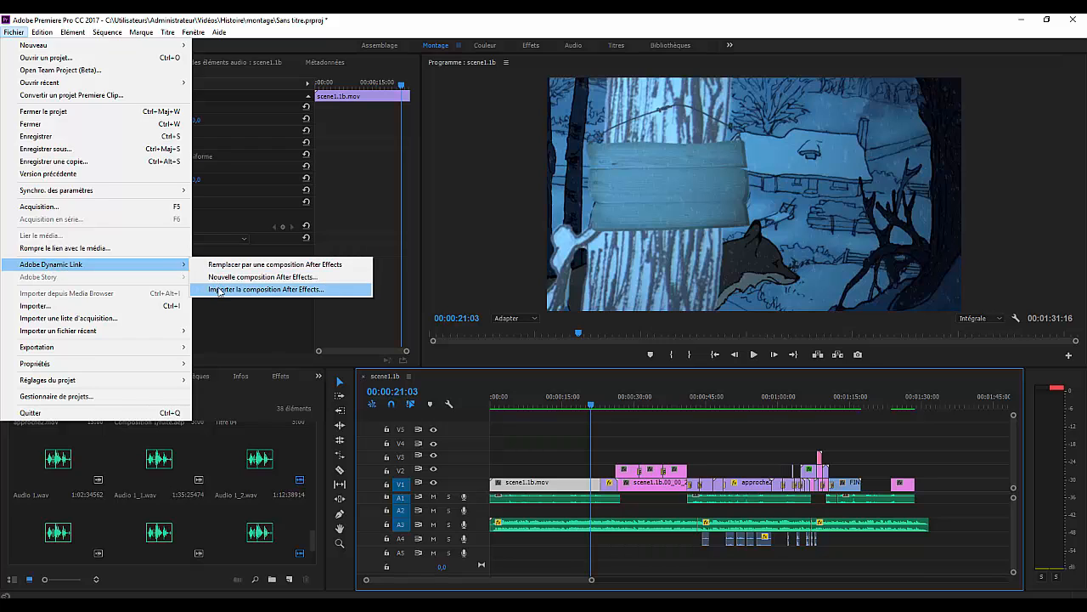
- Scrub from the sequence start to the title at 00:00:28:08 and inspect the still image and titre clips there
{"action": "left_click_drag", "start_coordinate": [592, 406], "coordinate": [462, 421]}
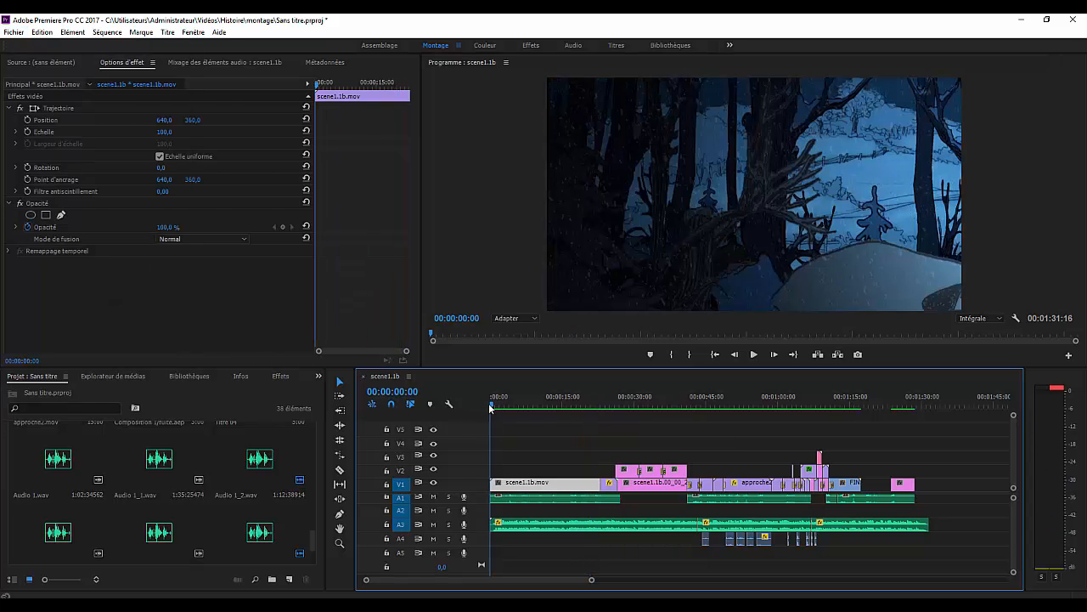
{"action": "left_click_drag", "start_coordinate": [496, 404], "coordinate": [614, 429]}
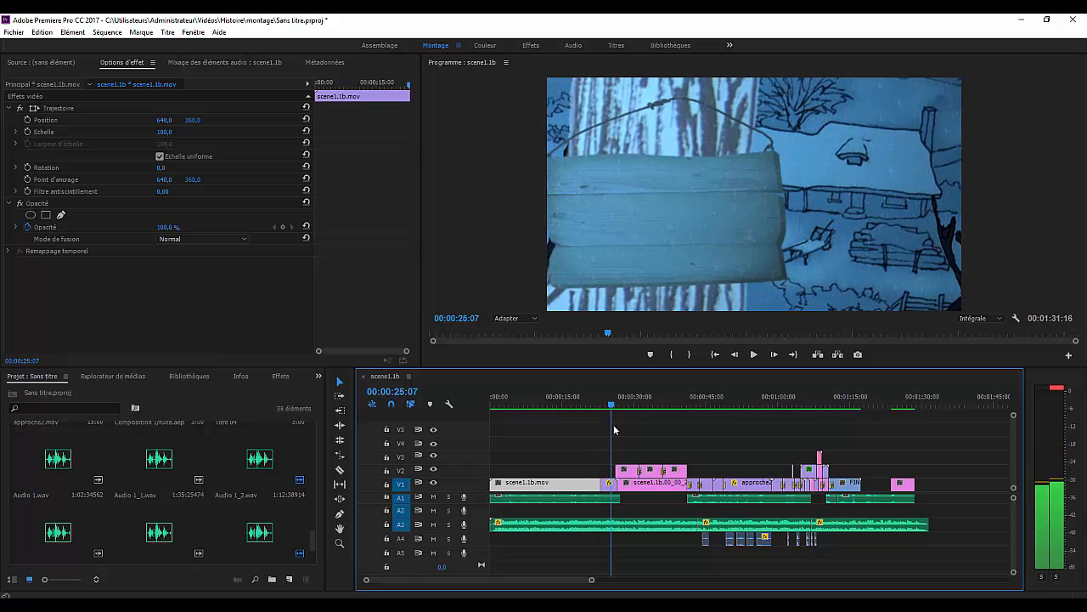
{"action": "left_click_drag", "start_coordinate": [614, 429], "coordinate": [628, 428]}
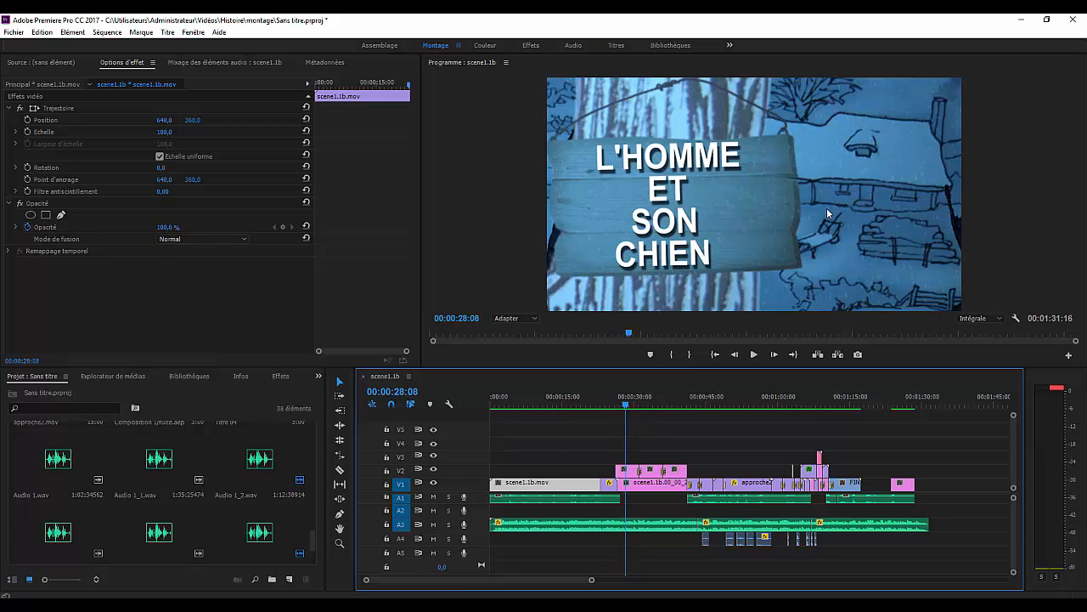
{"action": "left_click", "coordinate": [644, 485]}
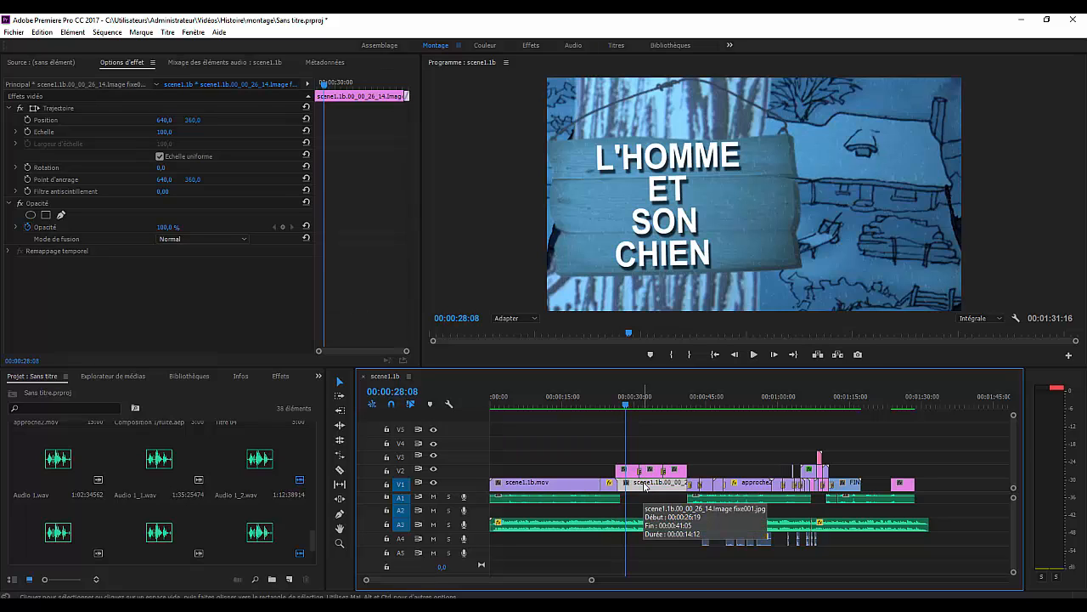
{"action": "left_click", "coordinate": [631, 473]}
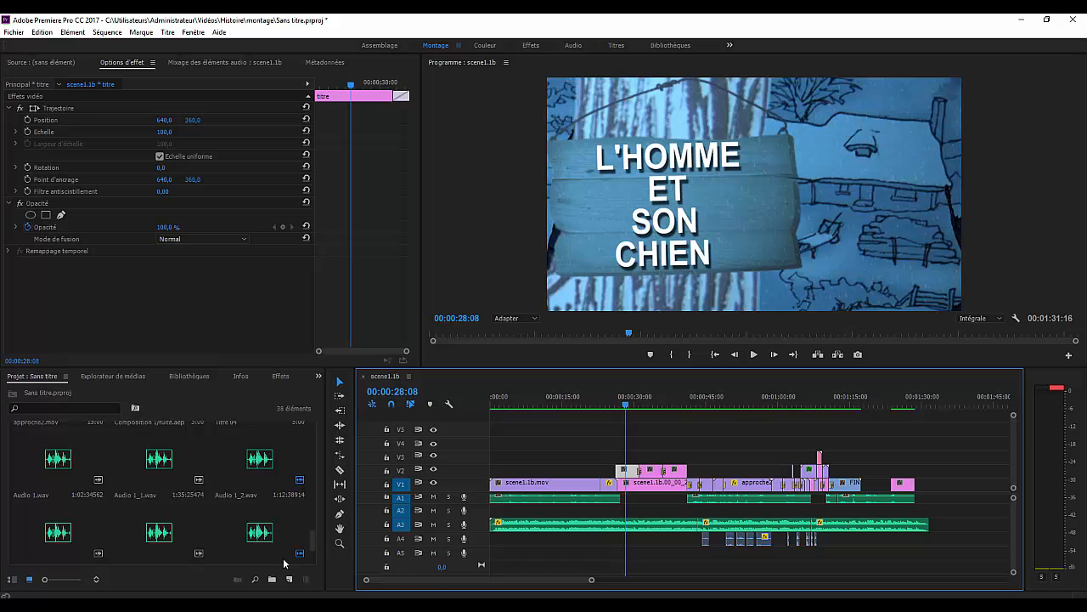
- Create a new 1280 × 720 title at 25 i/s with square pixels in the project
{"action": "left_click_drag", "start_coordinate": [313, 534], "coordinate": [319, 447]}
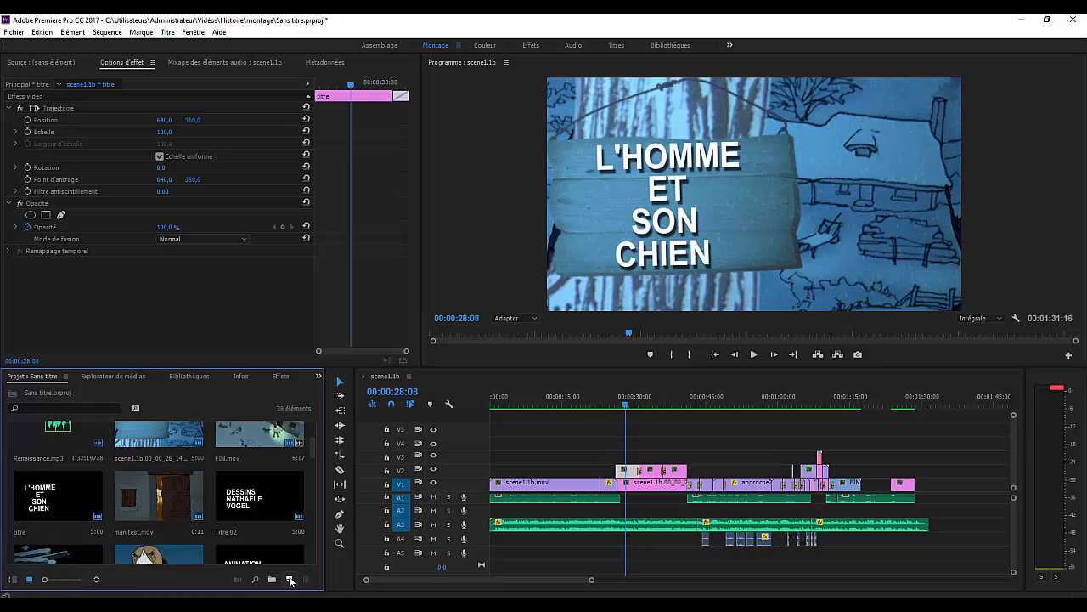
{"action": "left_click", "coordinate": [290, 580]}
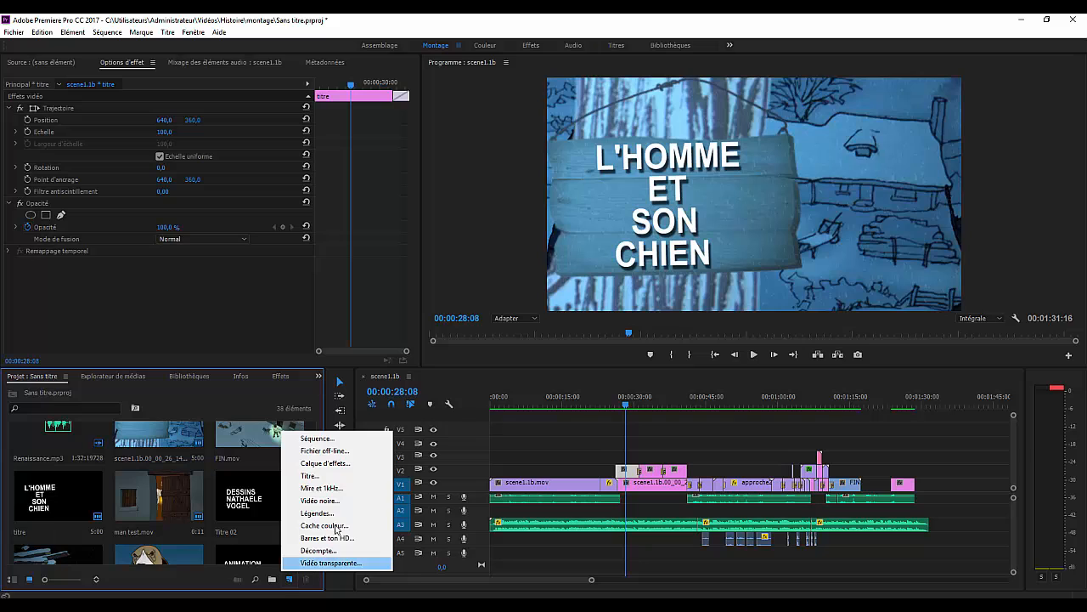
{"action": "left_click", "coordinate": [310, 476]}
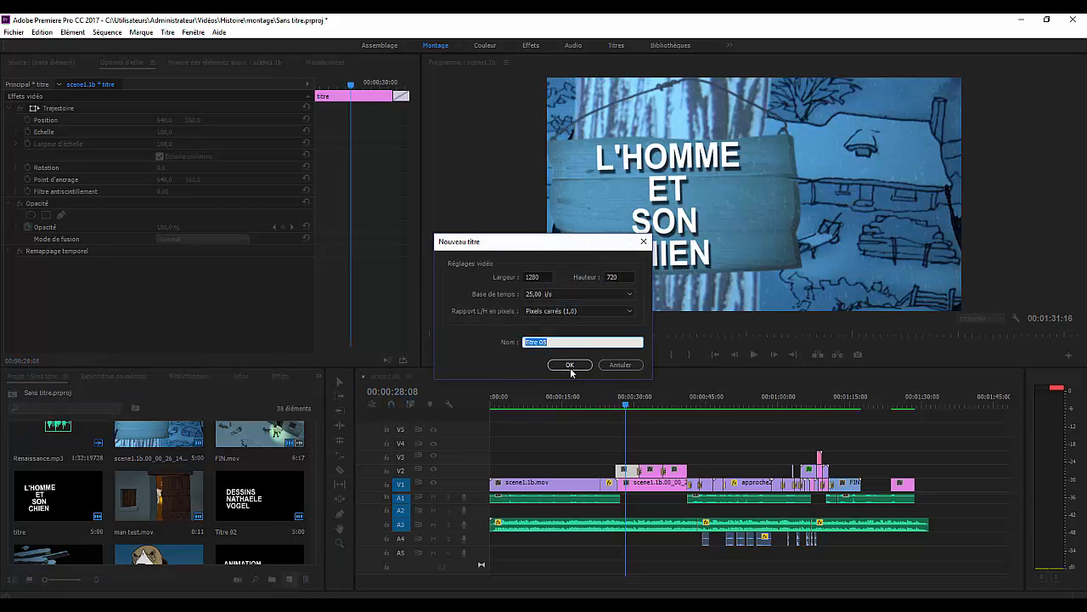
{"action": "left_click", "coordinate": [570, 365]}
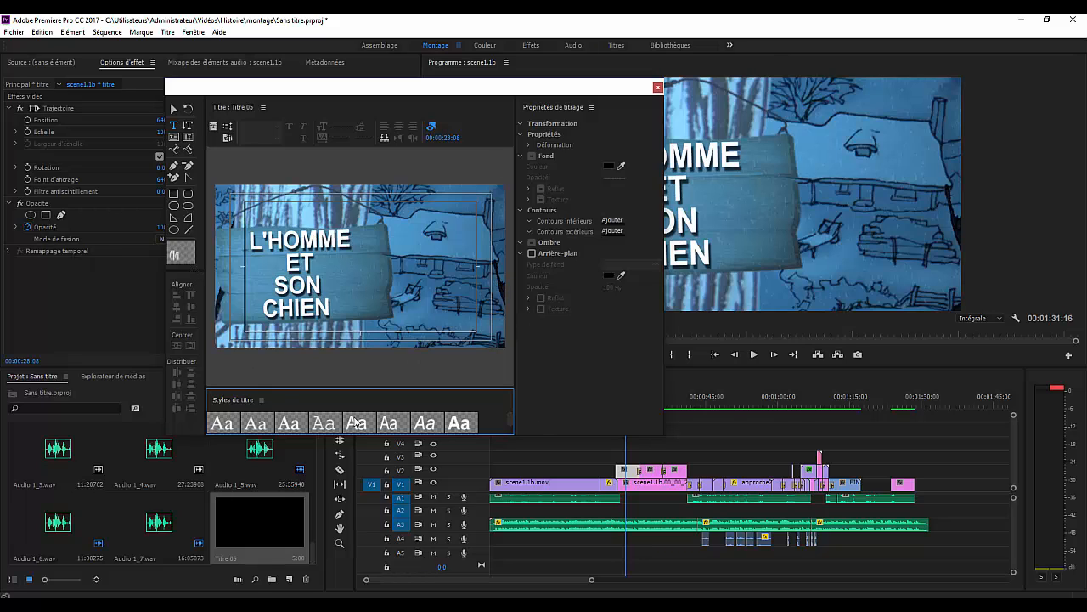
- Examine the title editor's styles and properties against the frame at 00:00:15:15, and close the editor
{"action": "mouse_move", "coordinate": [513, 415]}
{"action": "left_mouse_down"}
{"action": "mouse_move", "coordinate": [512, 435]}
{"action": "mouse_move", "coordinate": [514, 415]}
{"action": "left_mouse_up"}
{"action": "left_click", "coordinate": [527, 155]}
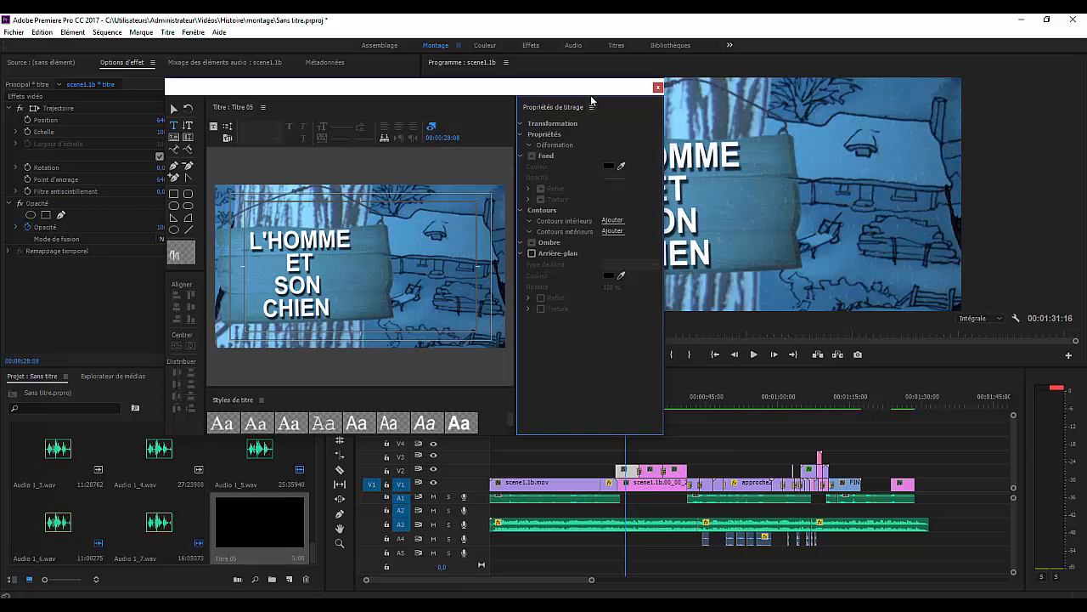
{"action": "left_click_drag", "start_coordinate": [545, 89], "coordinate": [459, 90]}
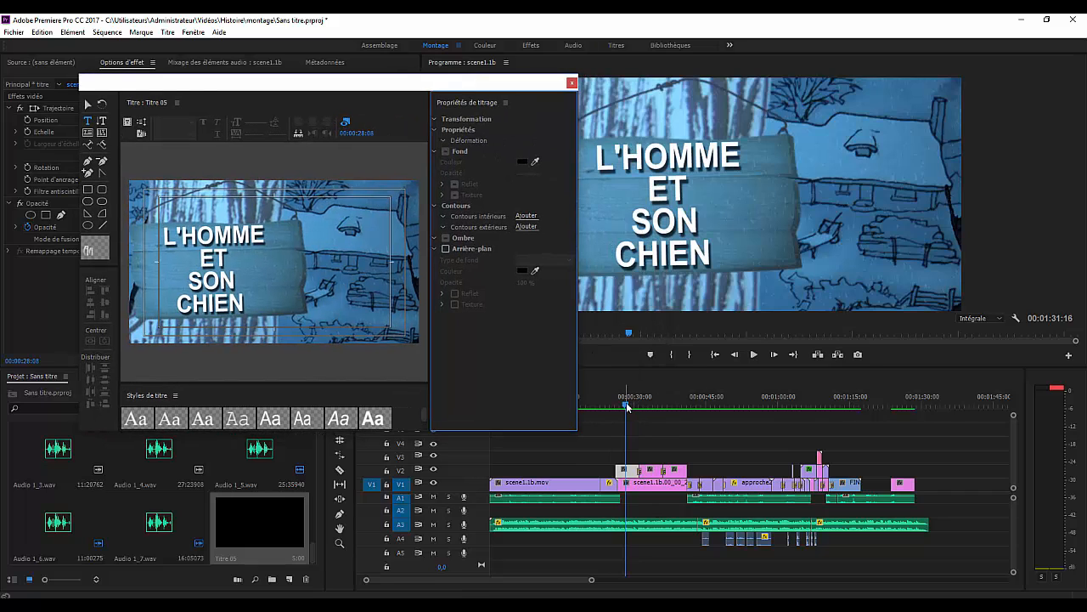
{"action": "left_click_drag", "start_coordinate": [635, 408], "coordinate": [566, 445]}
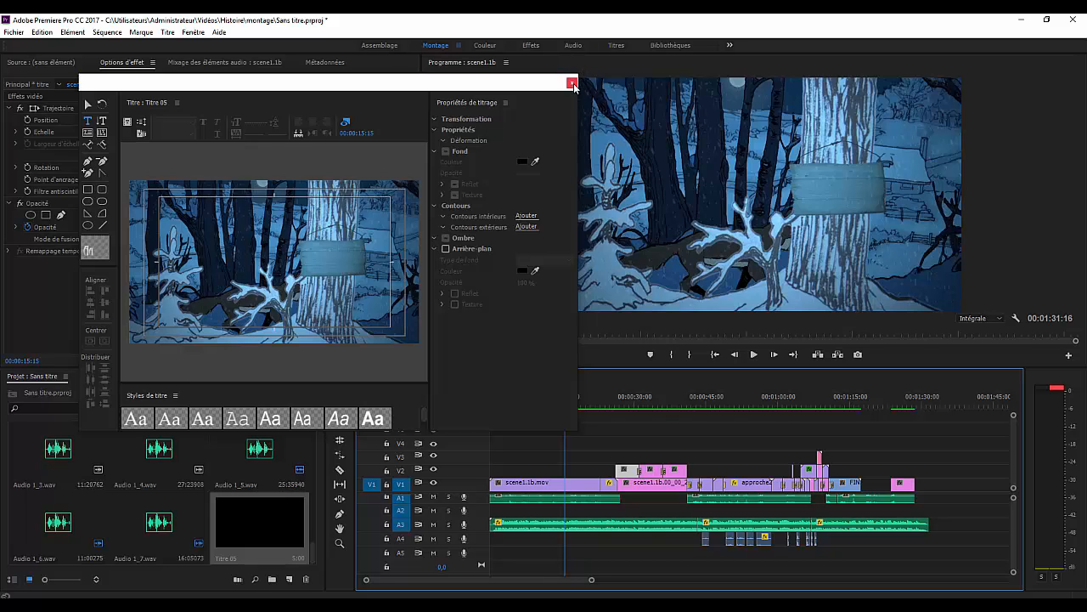
{"action": "left_click", "coordinate": [598, 526]}
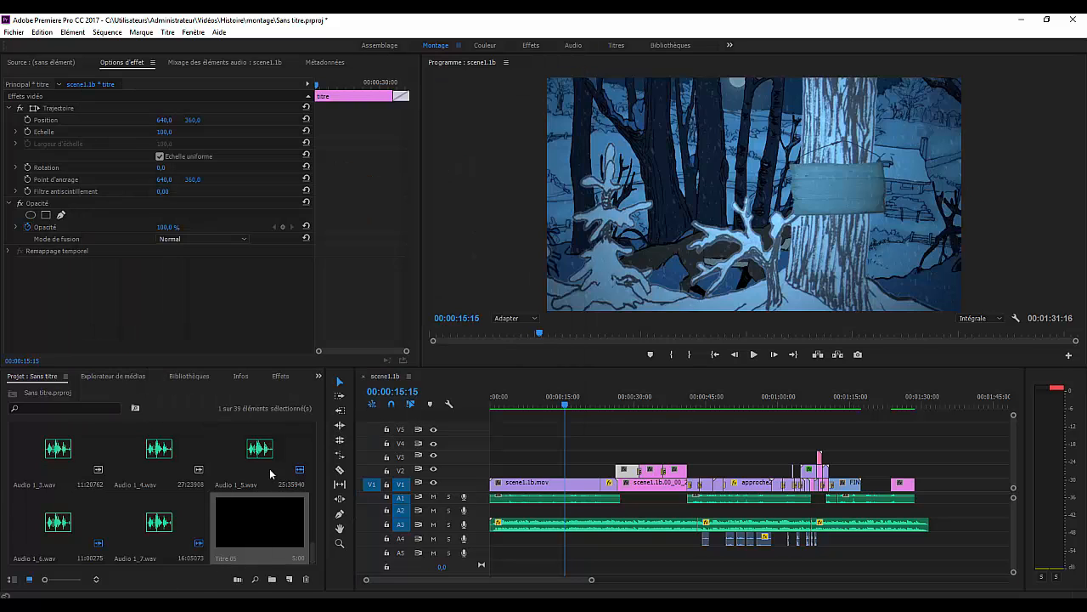
- Look through the project's existing title items and scrub the sequence to the first title dissolve at 00:00:30:23
{"action": "left_click_drag", "start_coordinate": [316, 519], "coordinate": [324, 455]}
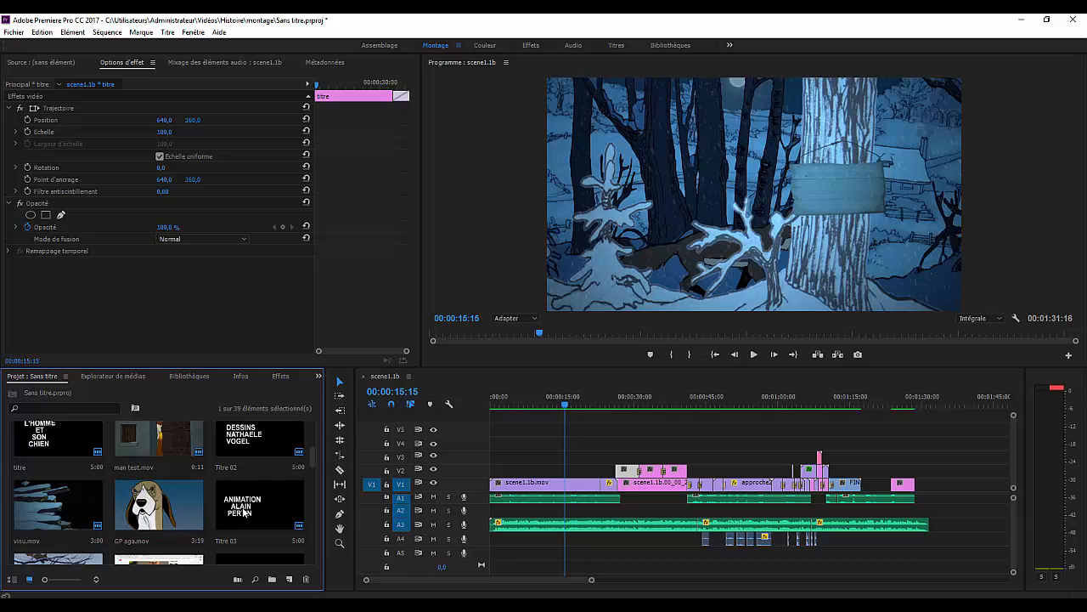
{"action": "left_click", "coordinate": [569, 407]}
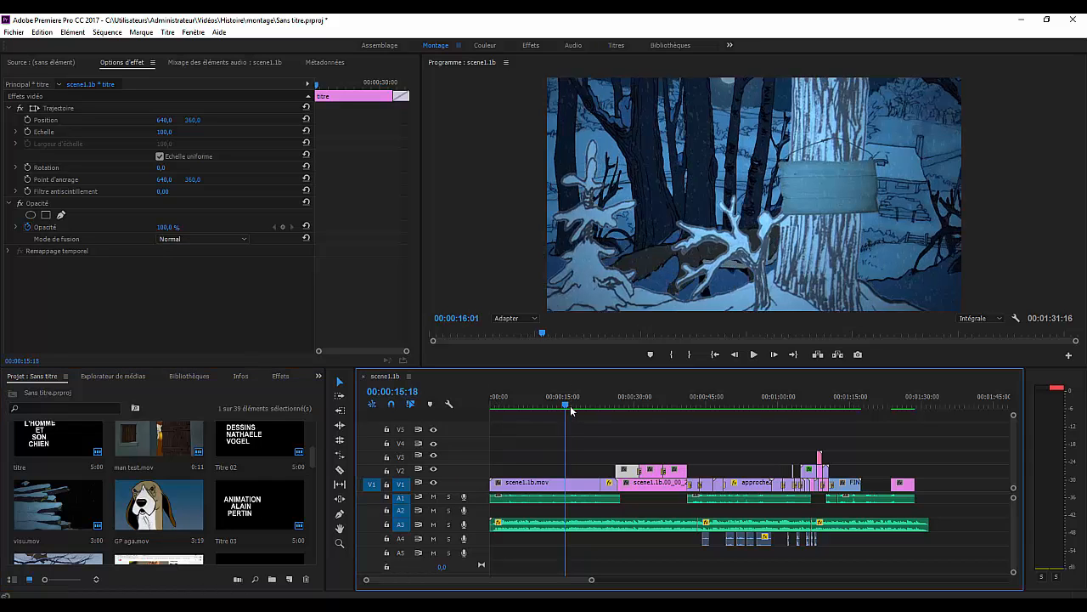
{"action": "left_click_drag", "start_coordinate": [571, 409], "coordinate": [637, 410]}
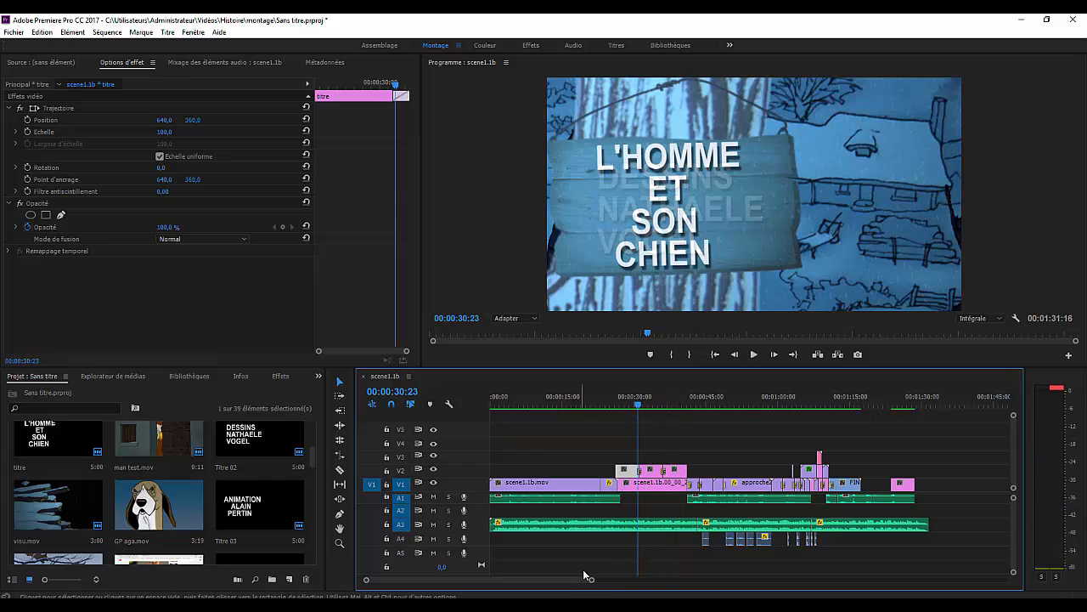
- Enlarge the title clips in the timeline and list the Fondu group of video transitions
{"action": "left_click_drag", "start_coordinate": [590, 578], "coordinate": [481, 578]}
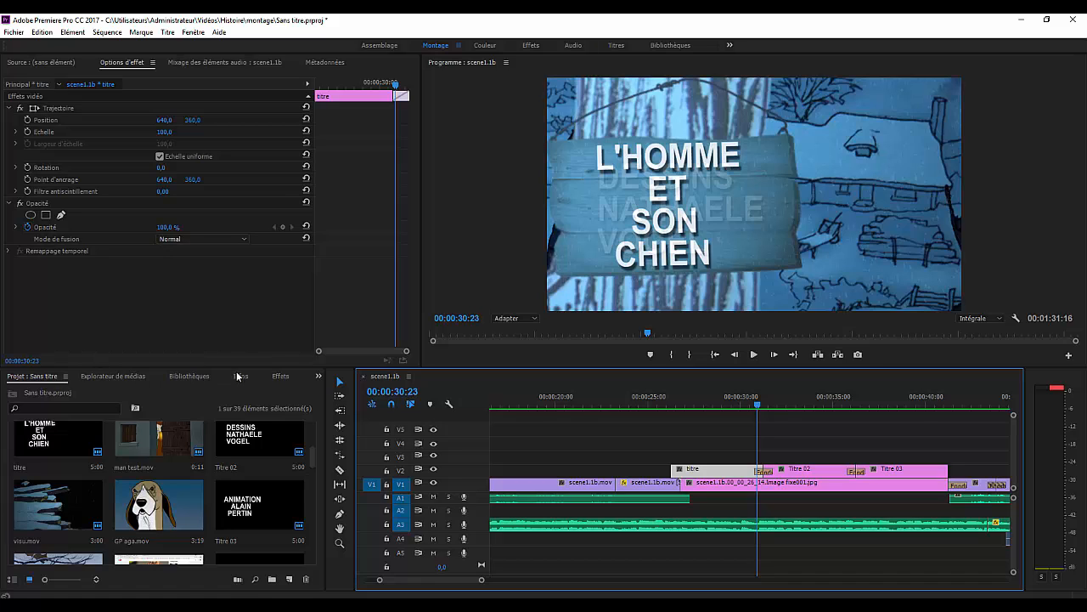
{"action": "left_click", "coordinate": [282, 376]}
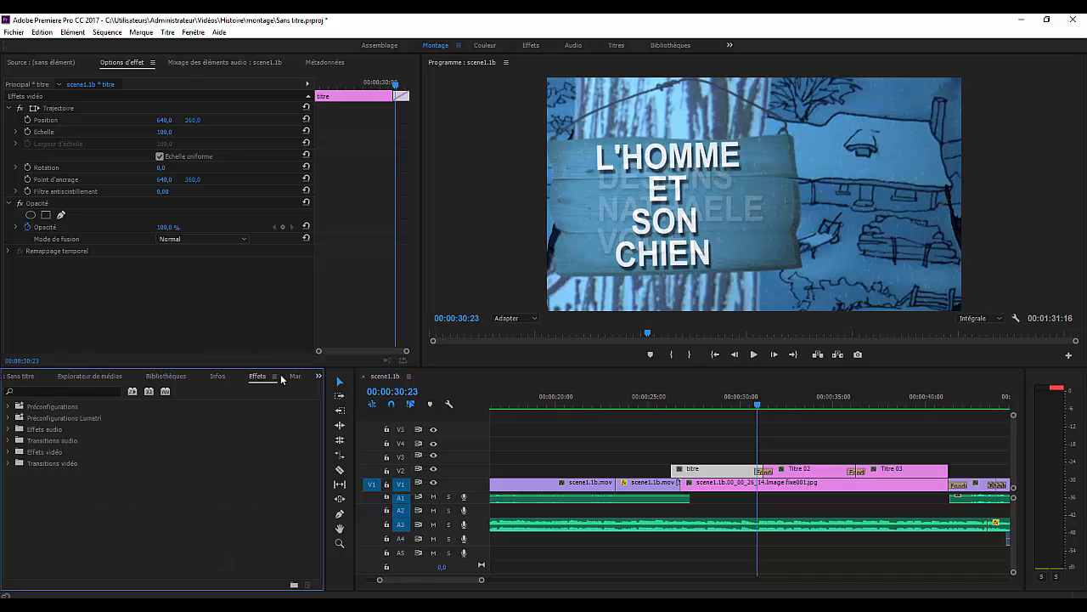
{"action": "left_click", "coordinate": [8, 463]}
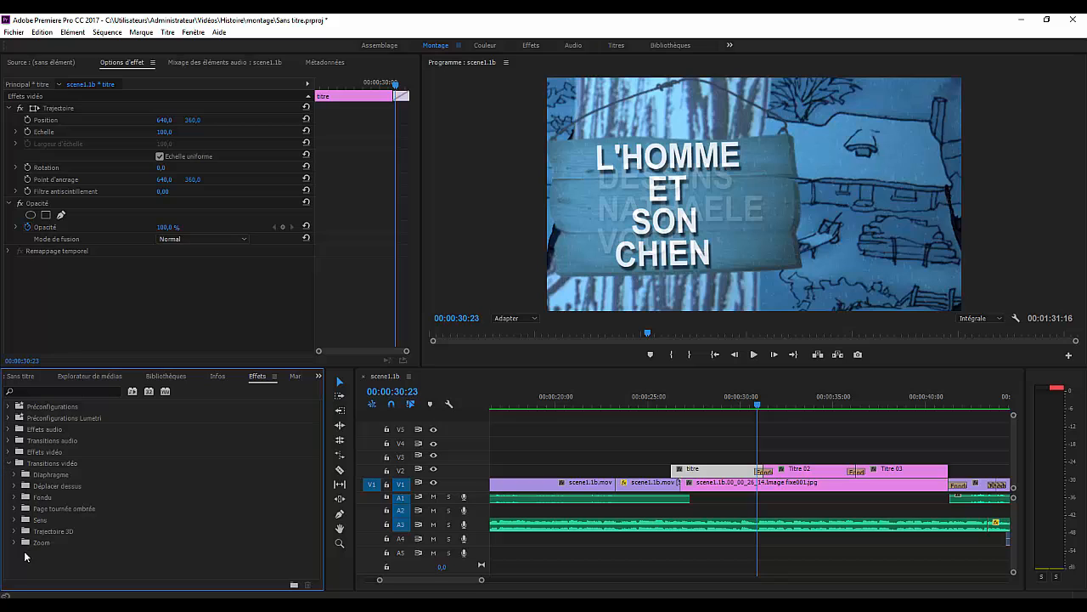
{"action": "left_click", "coordinate": [14, 497]}
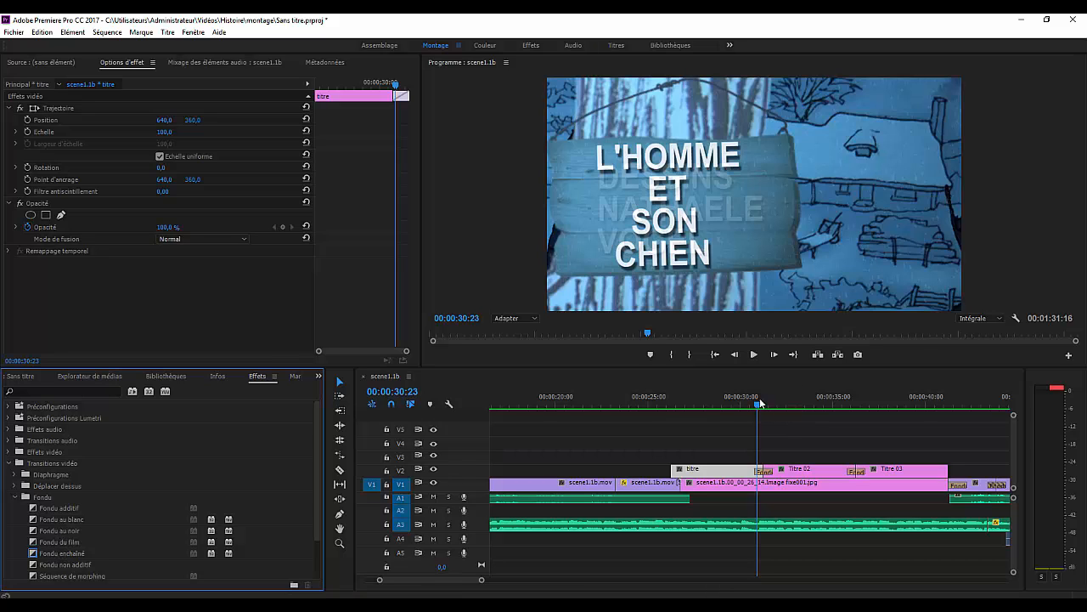
- Play the dissolves joining the titre, Titre 02 and Titre 03 clips, skipping to 00:00:35:20 for the second one
{"action": "left_click", "coordinate": [753, 355]}
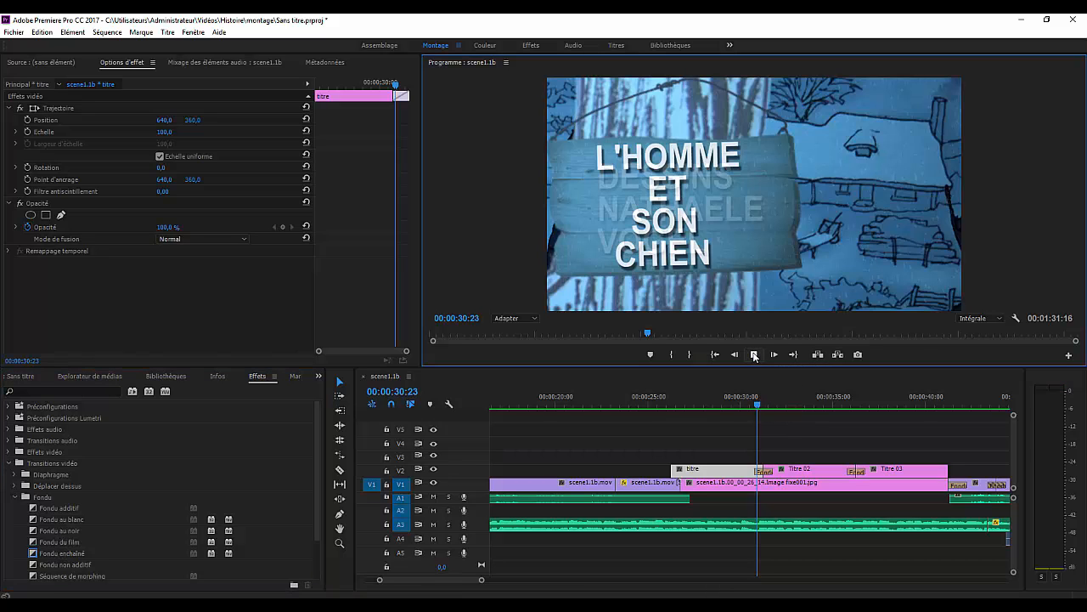
{"action": "left_click", "coordinate": [754, 354]}
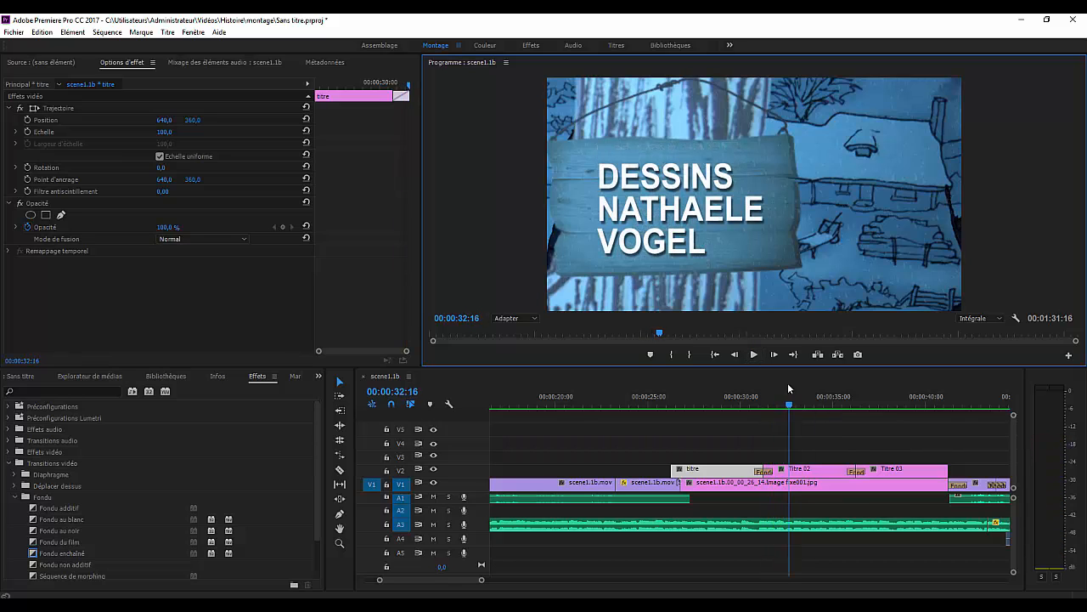
{"action": "left_click_drag", "start_coordinate": [790, 404], "coordinate": [847, 405]}
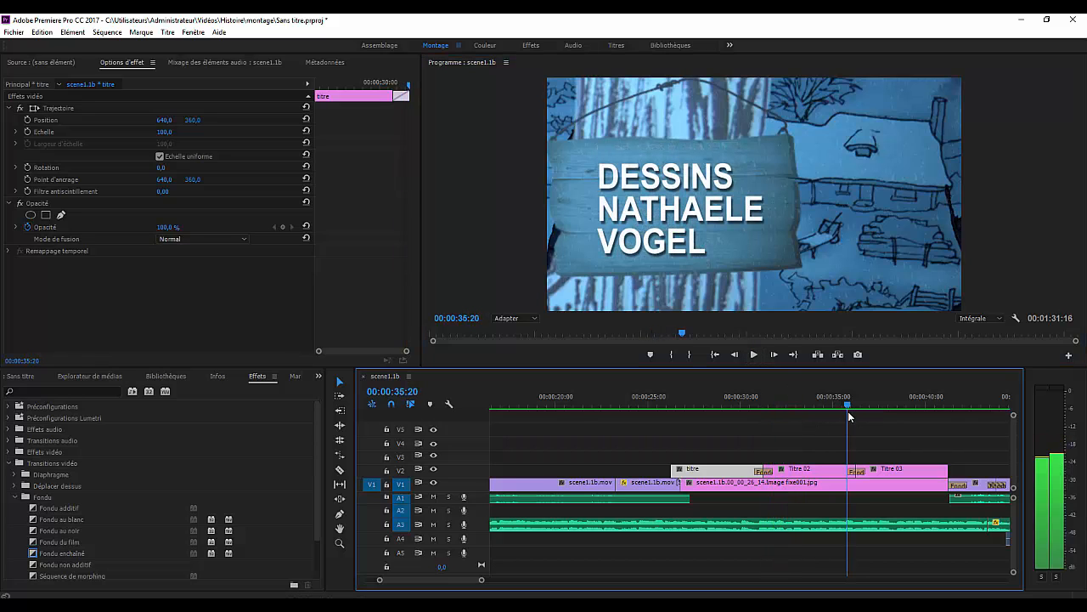
{"action": "left_click", "coordinate": [753, 354]}
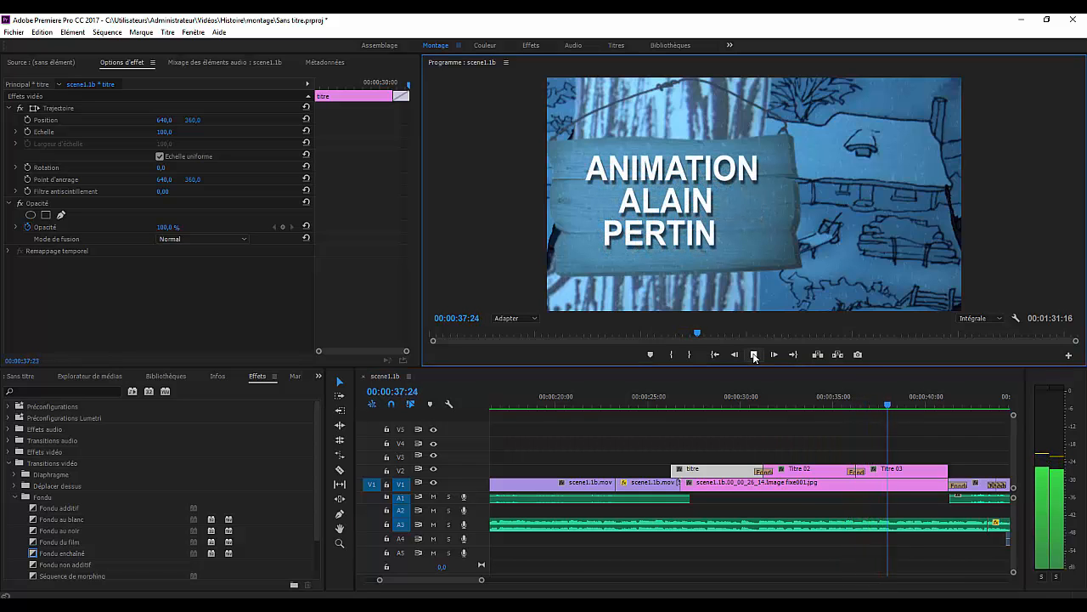
- Stop playback at 00:00:38:05, collapse the video transitions group and fit the whole sequence in the timeline
{"action": "left_click", "coordinate": [753, 354]}
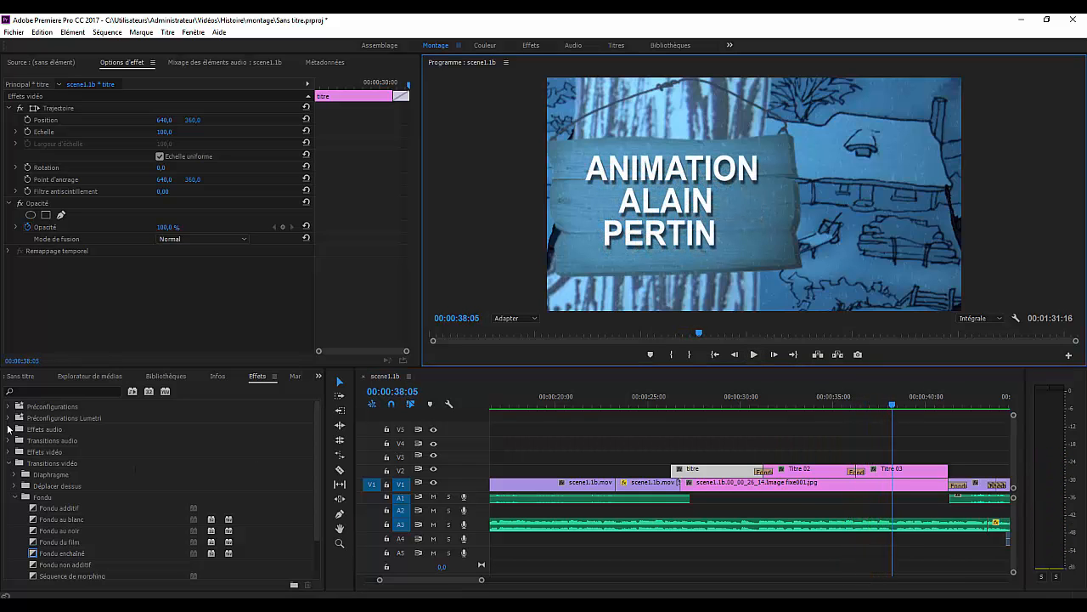
{"action": "left_click", "coordinate": [9, 463]}
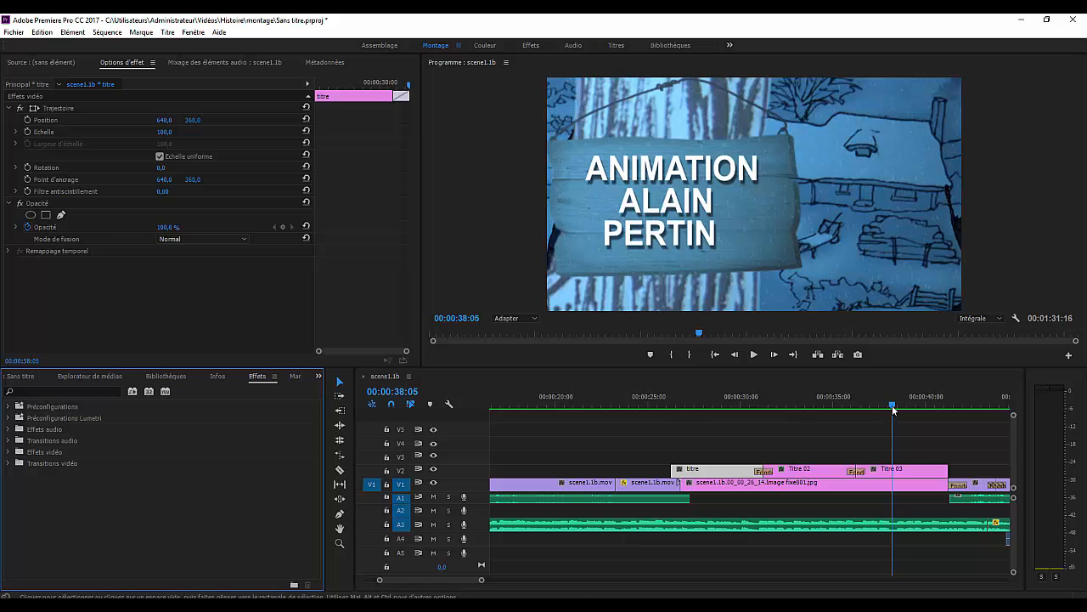
{"action": "left_click_drag", "start_coordinate": [594, 406], "coordinate": [890, 445]}
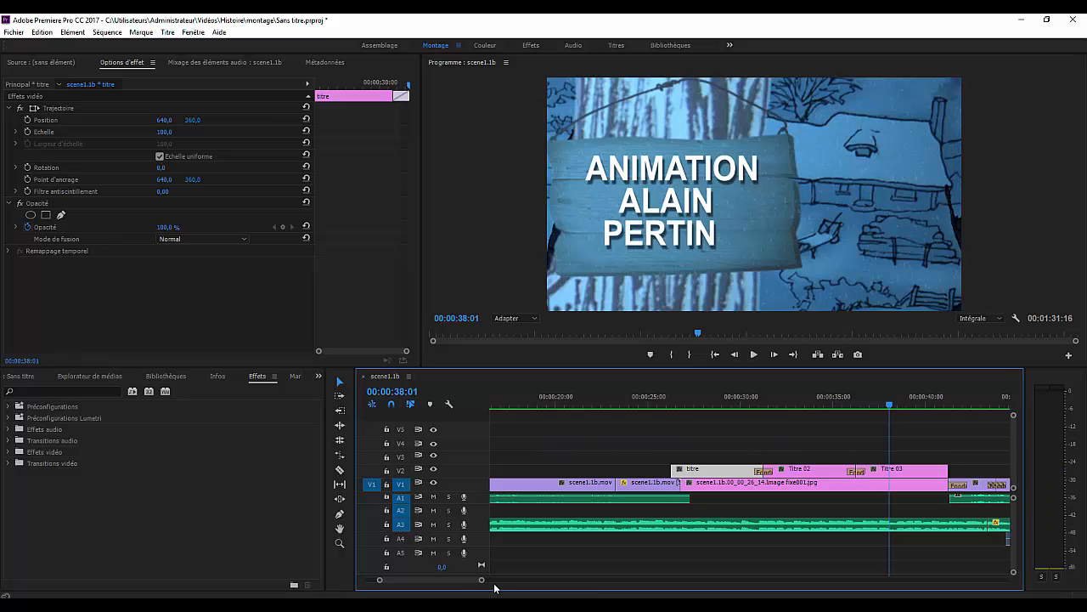
{"action": "left_click_drag", "start_coordinate": [486, 585], "coordinate": [508, 584]}
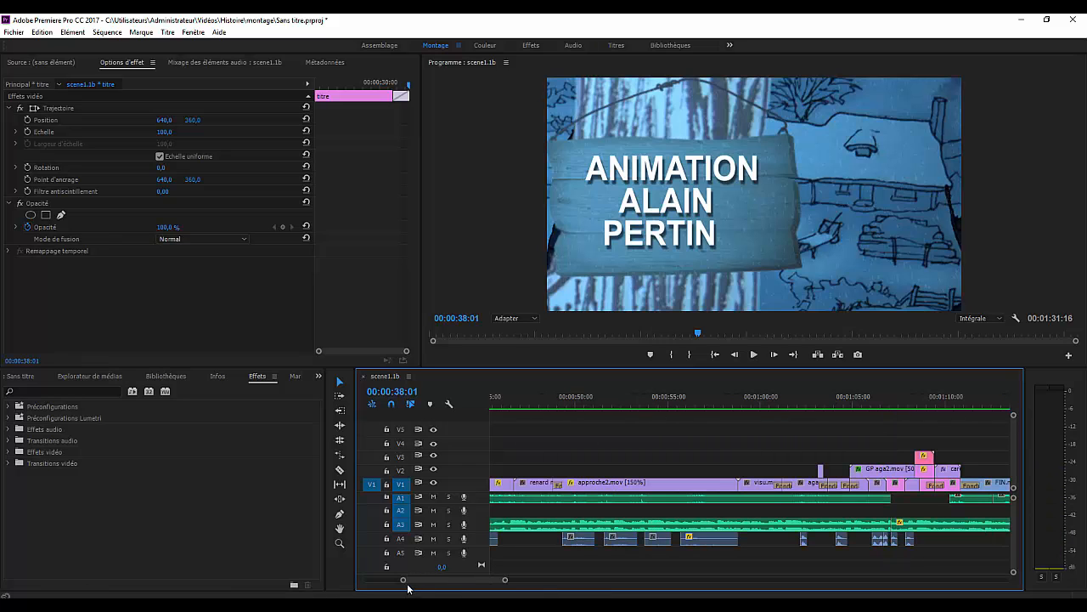
{"action": "left_click_drag", "start_coordinate": [402, 582], "coordinate": [349, 584]}
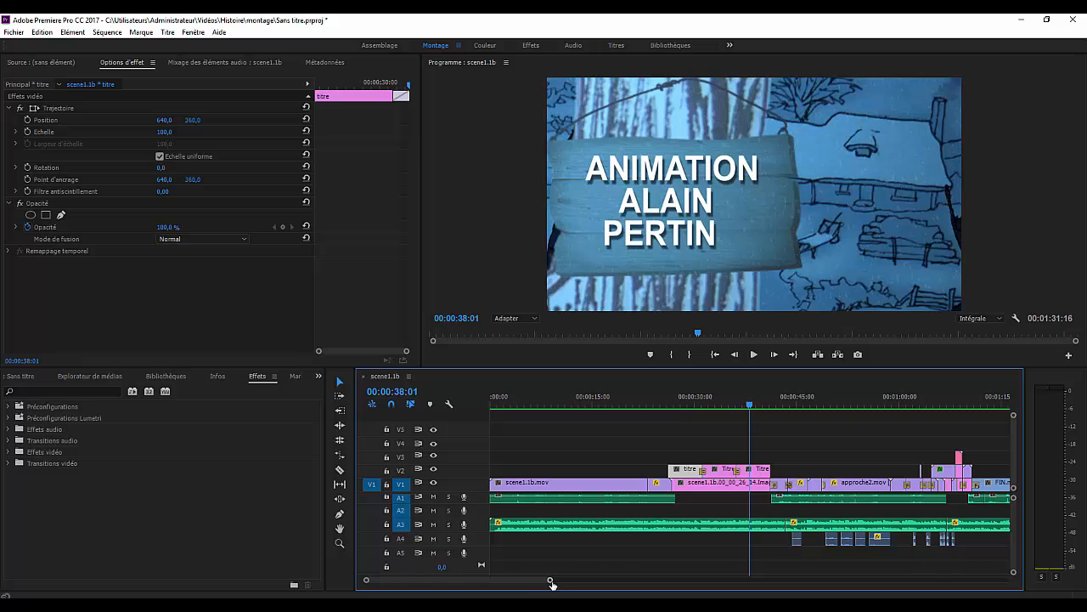
{"action": "left_click_drag", "start_coordinate": [551, 581], "coordinate": [649, 592]}
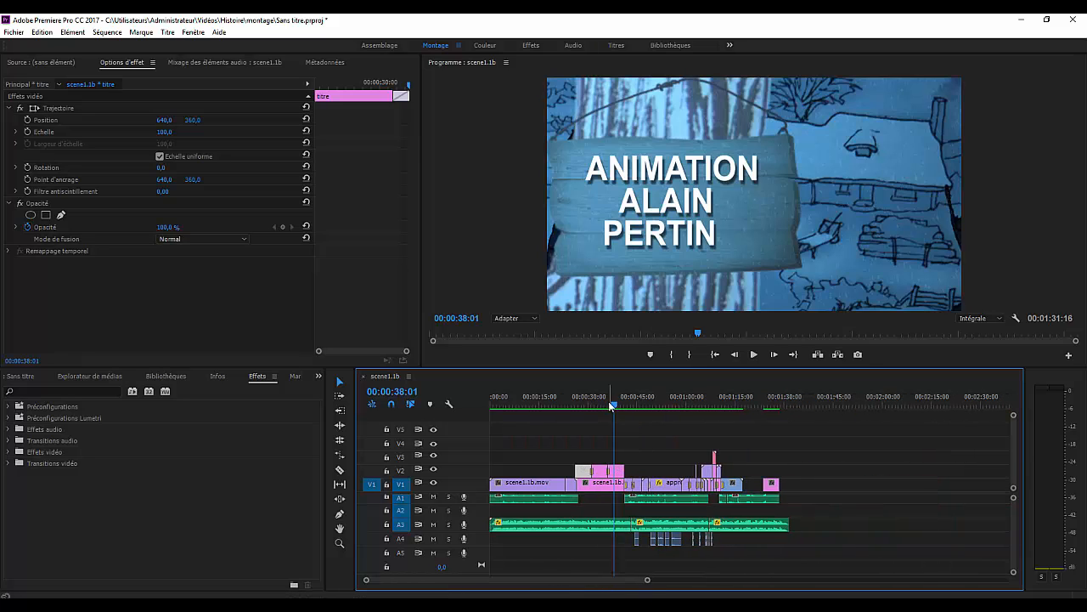
- Scrub back and forth over the dissolve from the last title to the following shot, between 00:00:40:17 and 00:00:41:23
{"action": "left_click_drag", "start_coordinate": [617, 406], "coordinate": [615, 406]}
{"action": "left_click", "coordinate": [626, 408]}
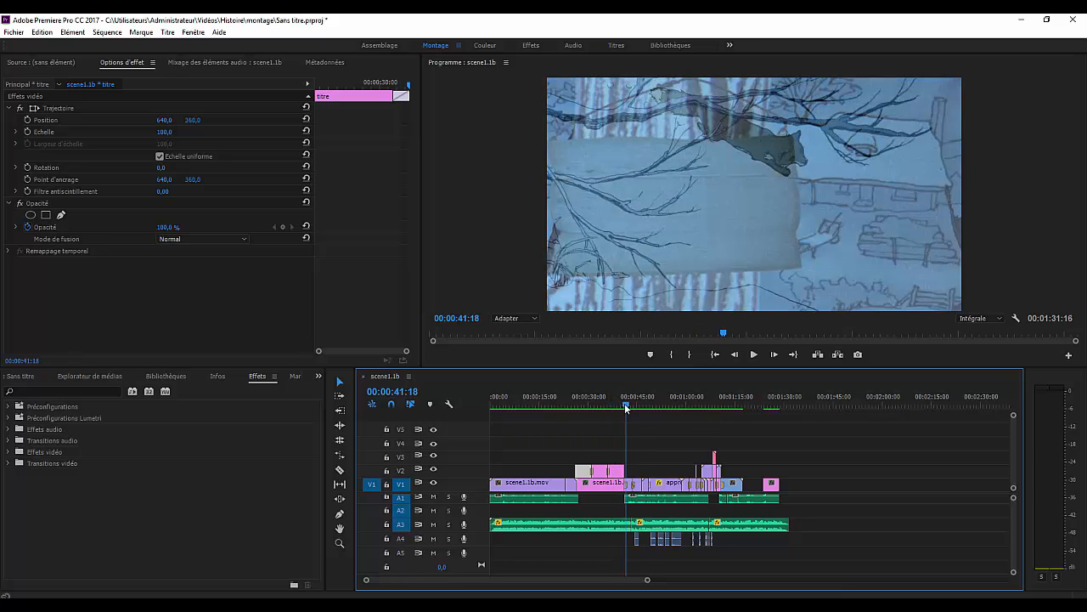
{"action": "left_click_drag", "start_coordinate": [626, 407], "coordinate": [623, 409]}
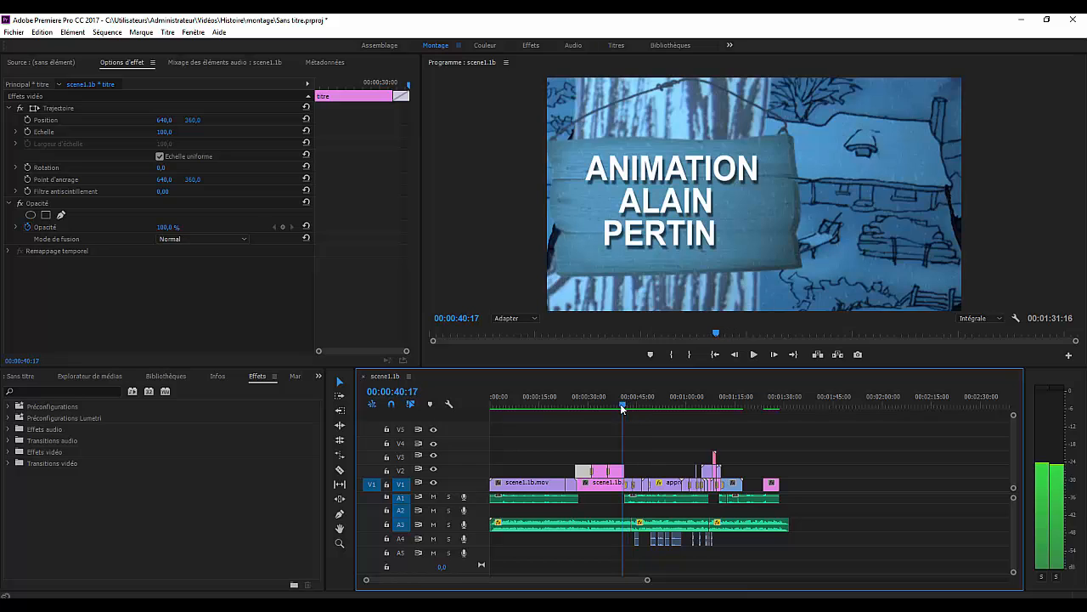
{"action": "left_click_drag", "start_coordinate": [623, 408], "coordinate": [626, 409]}
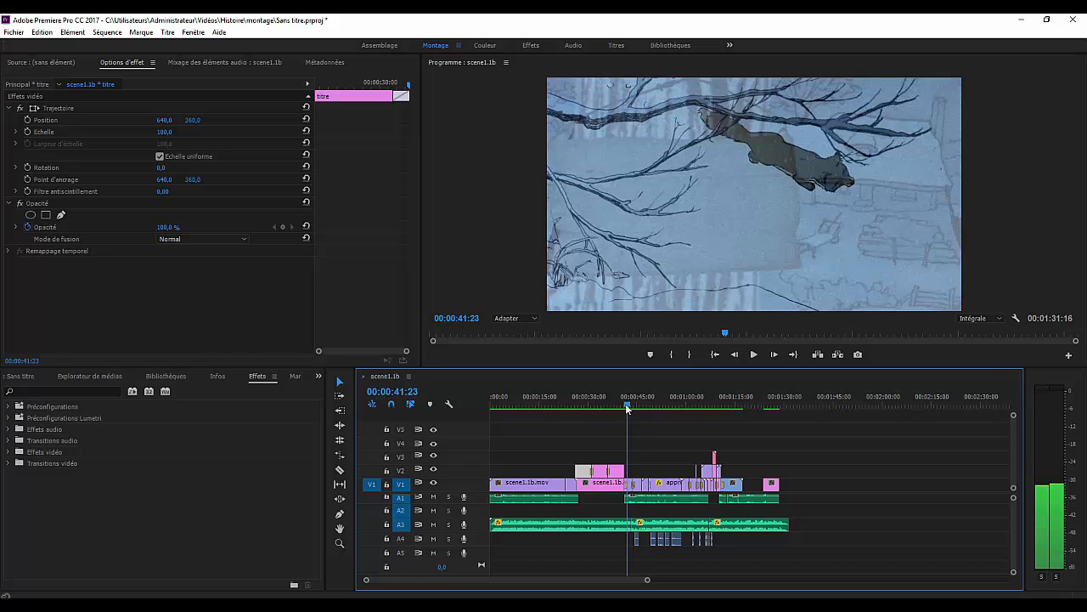
- Scrub through the fox's approach to the shot of the dog on the doorstep at 00:01:02:04
{"action": "left_click_drag", "start_coordinate": [628, 408], "coordinate": [688, 407]}
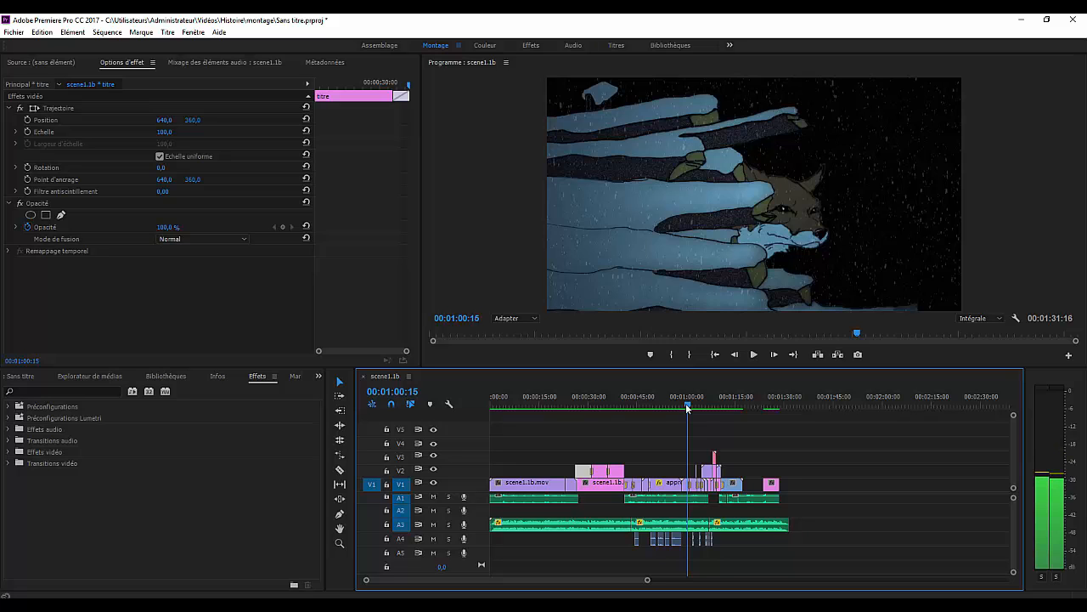
{"action": "left_click_drag", "start_coordinate": [688, 408], "coordinate": [691, 408]}
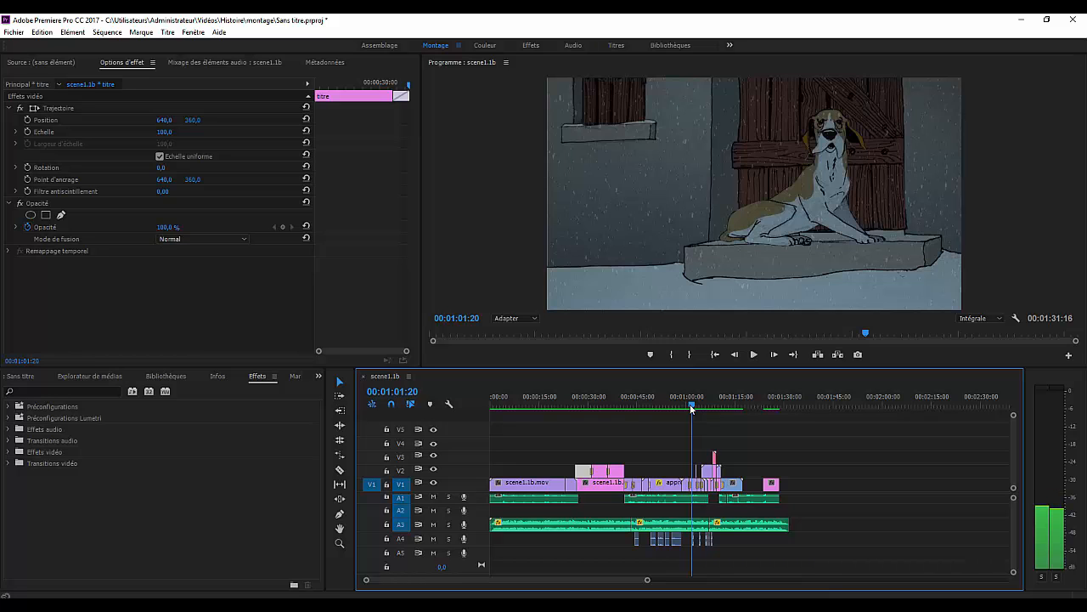
{"action": "mouse_move", "coordinate": [692, 409]}
{"action": "left_mouse_down"}
{"action": "mouse_move", "coordinate": [702, 408]}
{"action": "mouse_move", "coordinate": [693, 407]}
{"action": "left_mouse_up"}
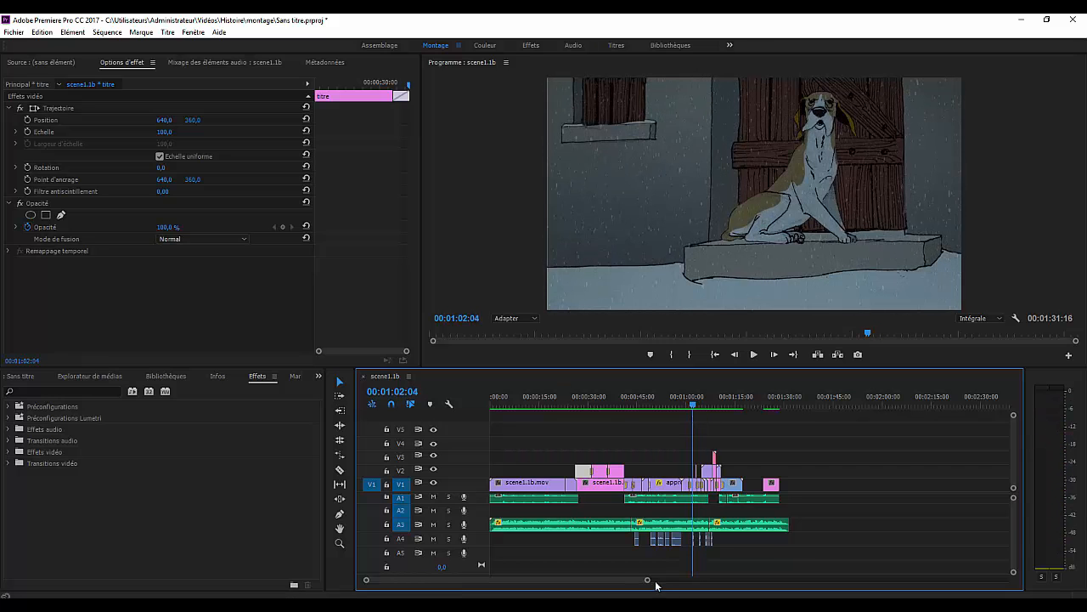
- Enlarge the dog scene's clips in the timeline and scrub to the dog's close-up at 00:01:06:02
{"action": "left_click_drag", "start_coordinate": [648, 581], "coordinate": [508, 593]}
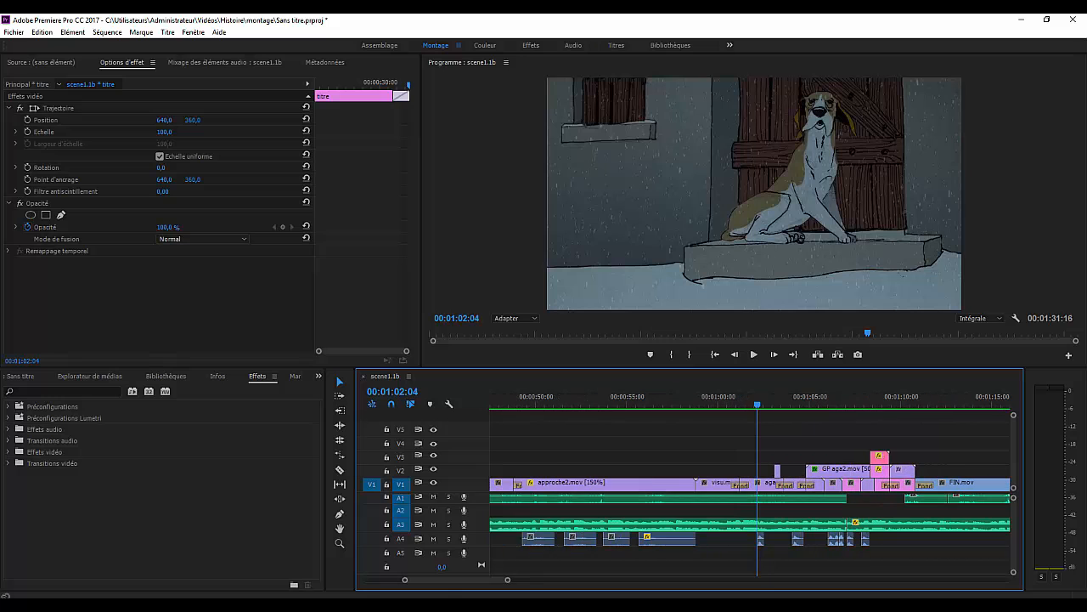
{"action": "left_click", "coordinate": [763, 407]}
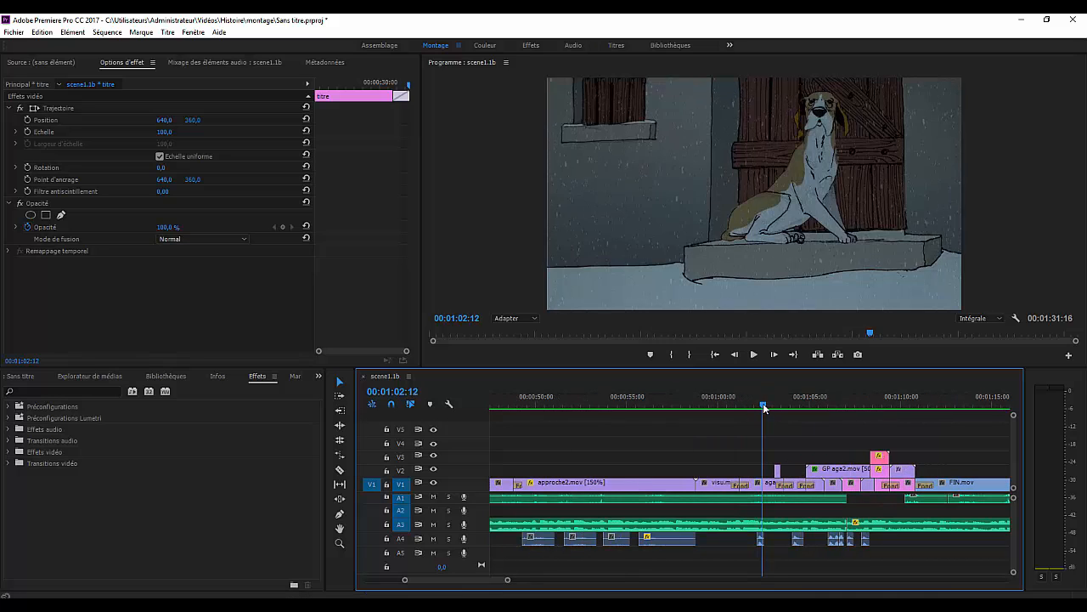
{"action": "left_click_drag", "start_coordinate": [763, 407], "coordinate": [769, 407]}
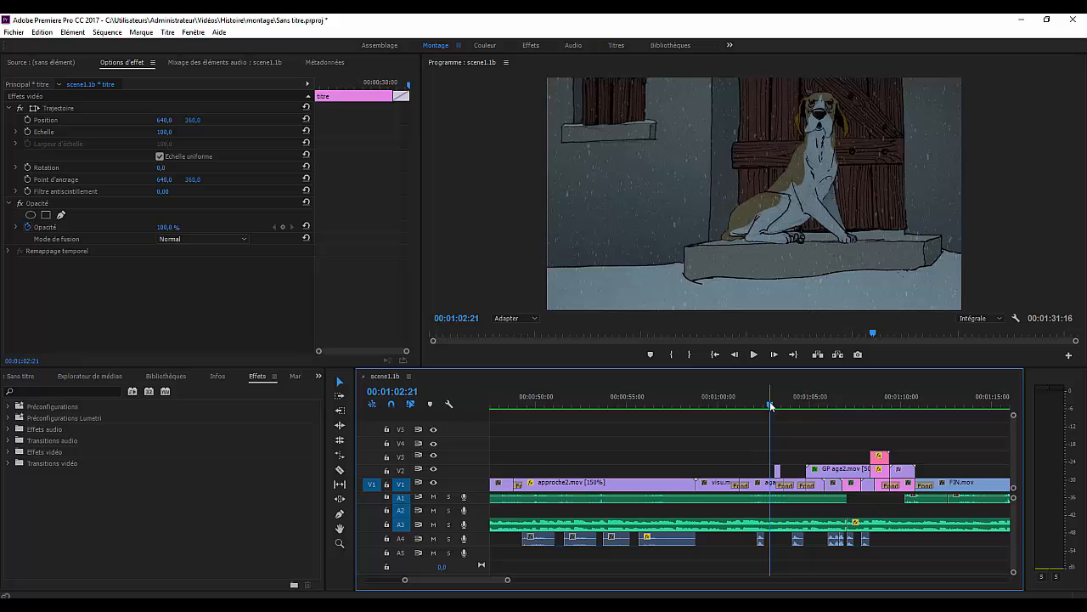
{"action": "left_click_drag", "start_coordinate": [770, 406], "coordinate": [830, 407]}
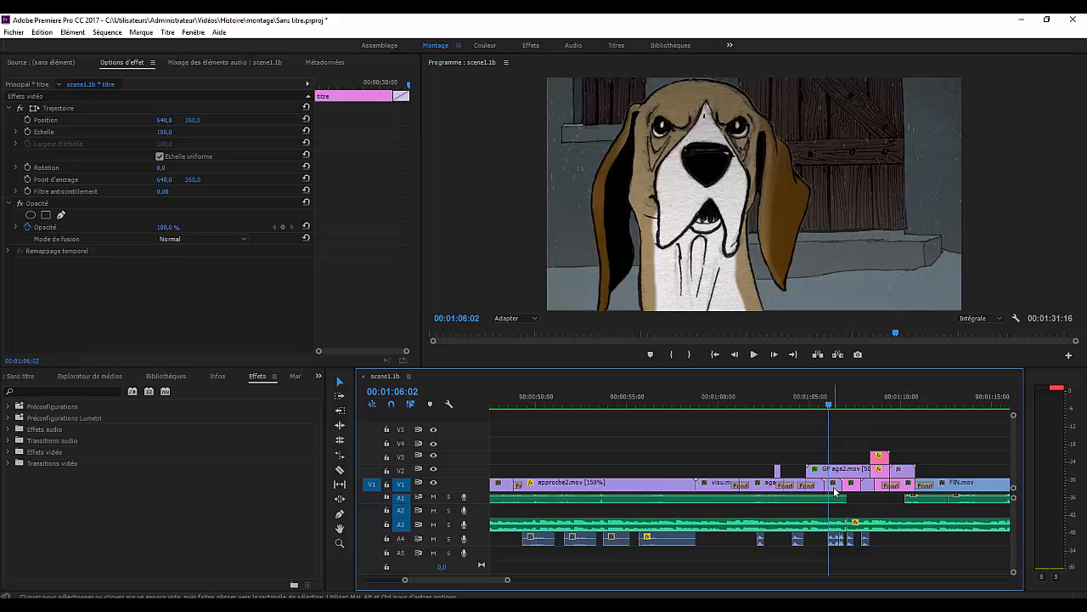
- Compare the close-up's layers by hiding track V1, inspecting the GP aga2.mov clip's effects, then hiding V2 and showing V1 again
{"action": "left_click", "coordinate": [433, 483]}
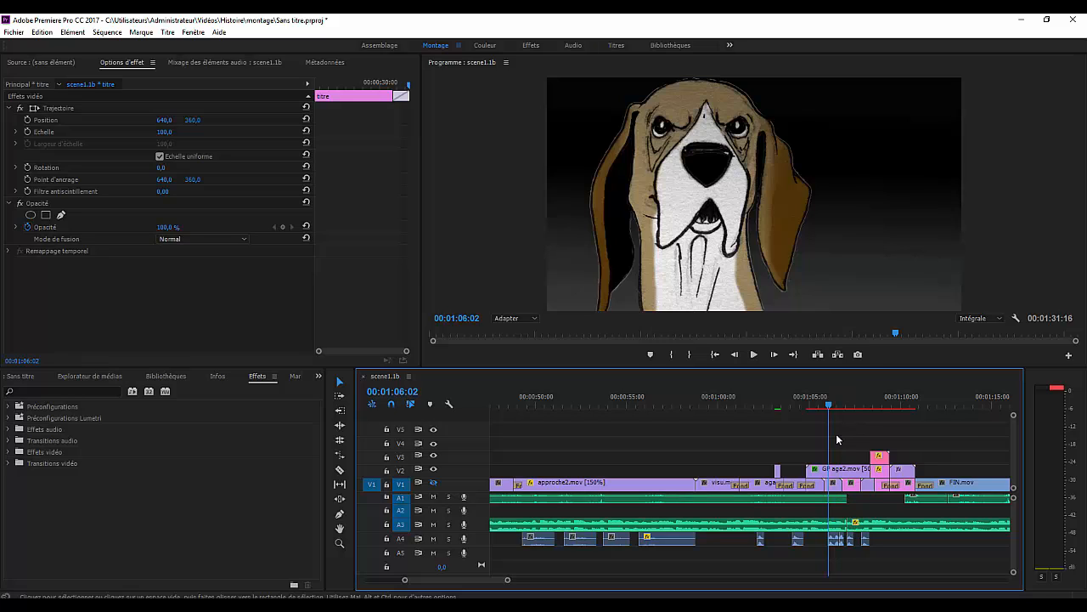
{"action": "left_click", "coordinate": [850, 477]}
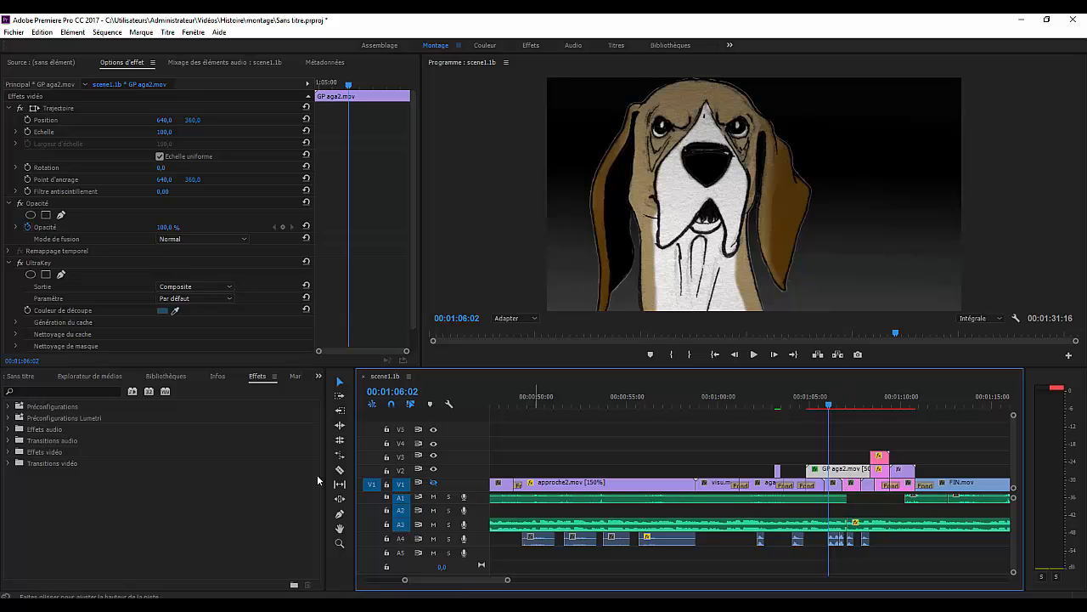
{"action": "left_click", "coordinate": [434, 469]}
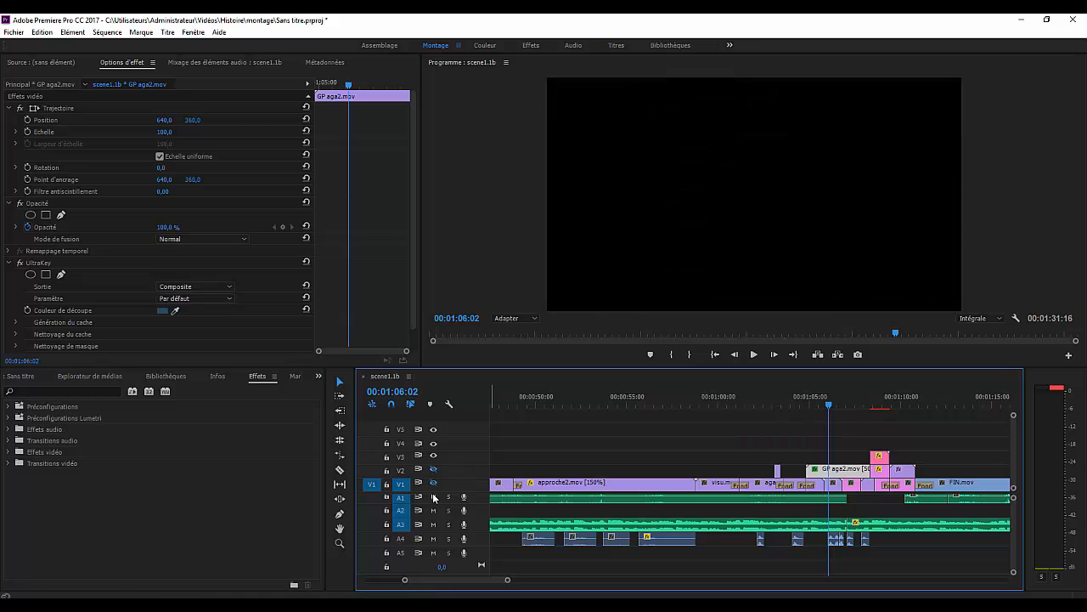
{"action": "left_click", "coordinate": [434, 483]}
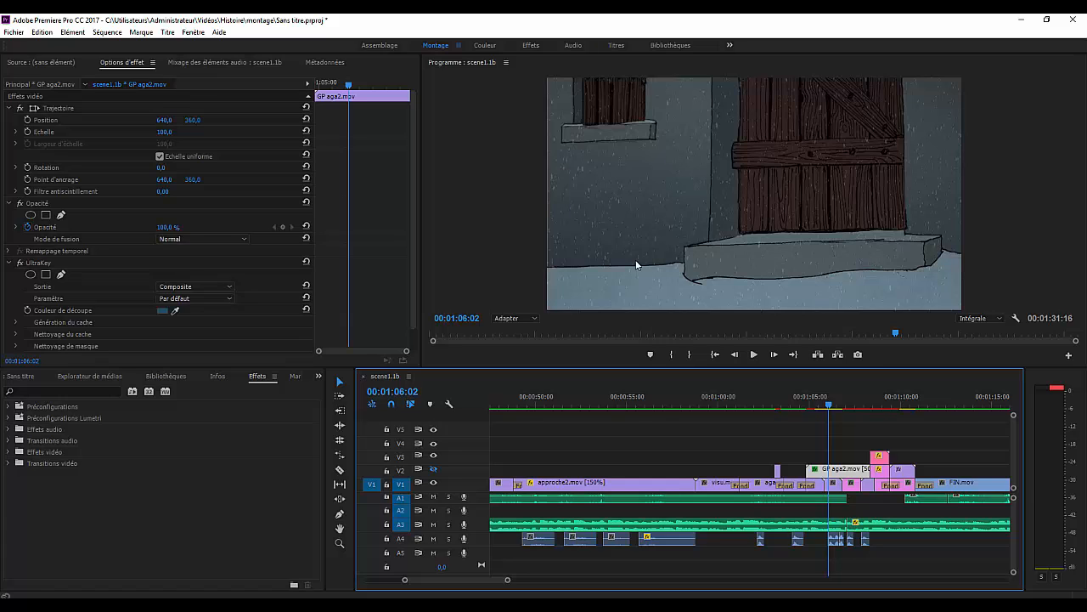
- Scrub the background shots on V1 up to 00:01:07:07, return to 00:01:06:11 and show track V2 again
{"action": "left_click_drag", "start_coordinate": [828, 408], "coordinate": [850, 410]}
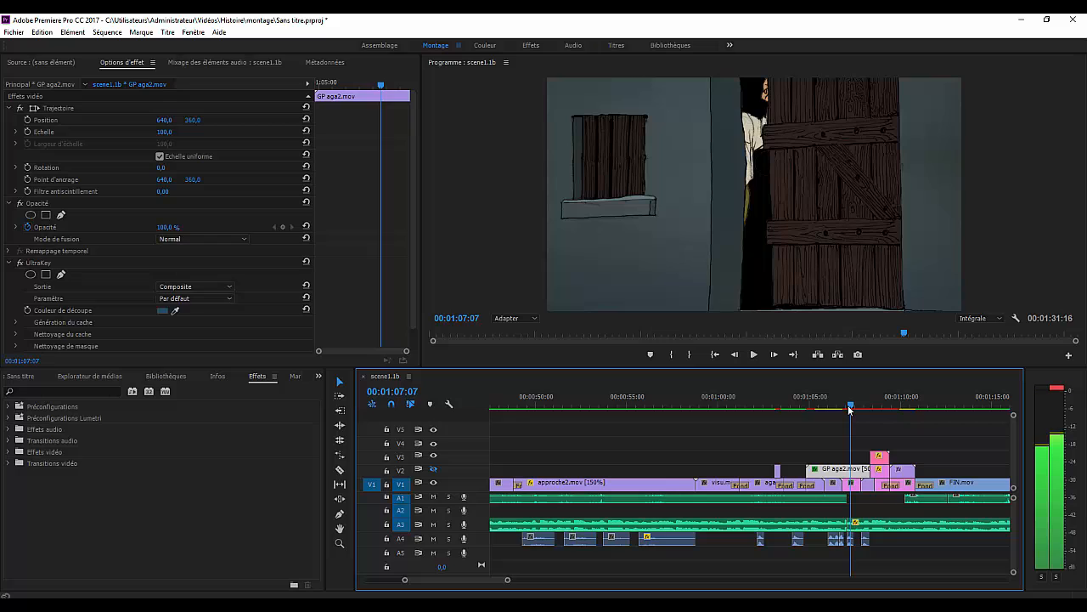
{"action": "left_click_drag", "start_coordinate": [848, 410], "coordinate": [846, 411]}
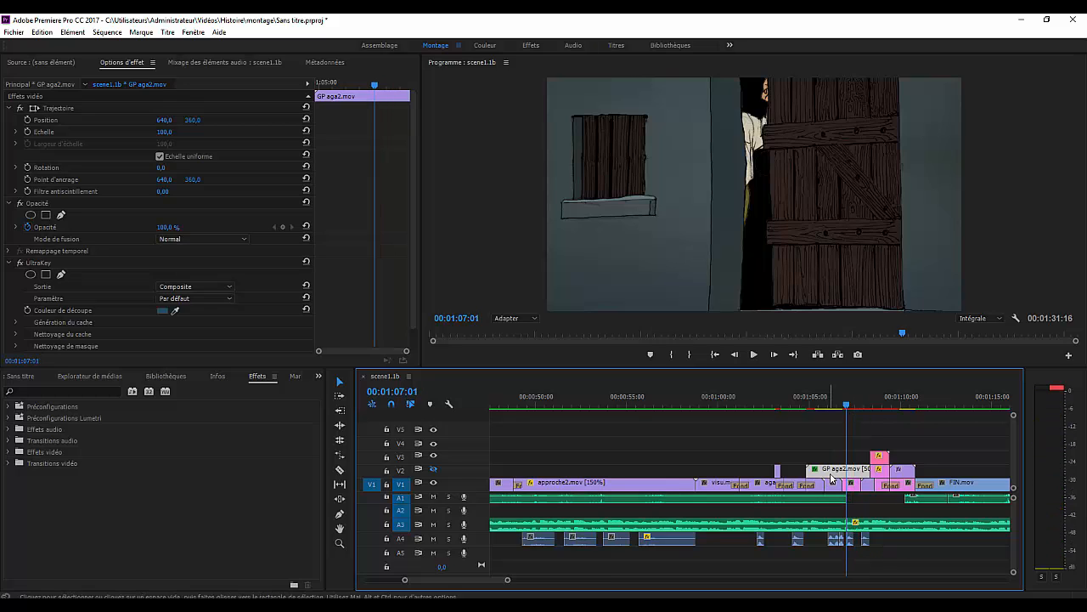
{"action": "left_click_drag", "start_coordinate": [851, 408], "coordinate": [835, 408]}
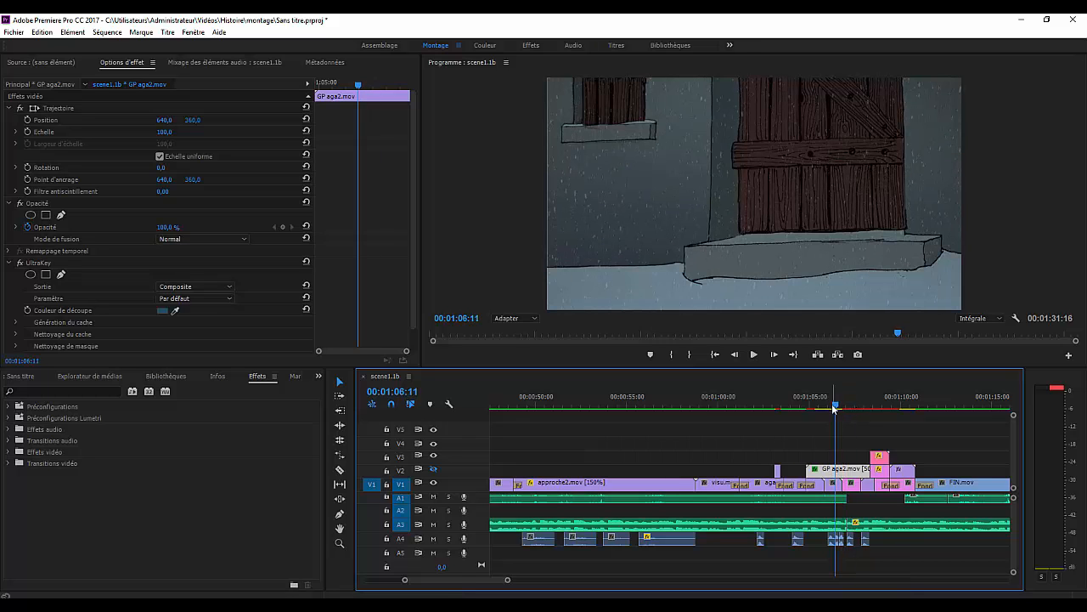
{"action": "left_click", "coordinate": [433, 468]}
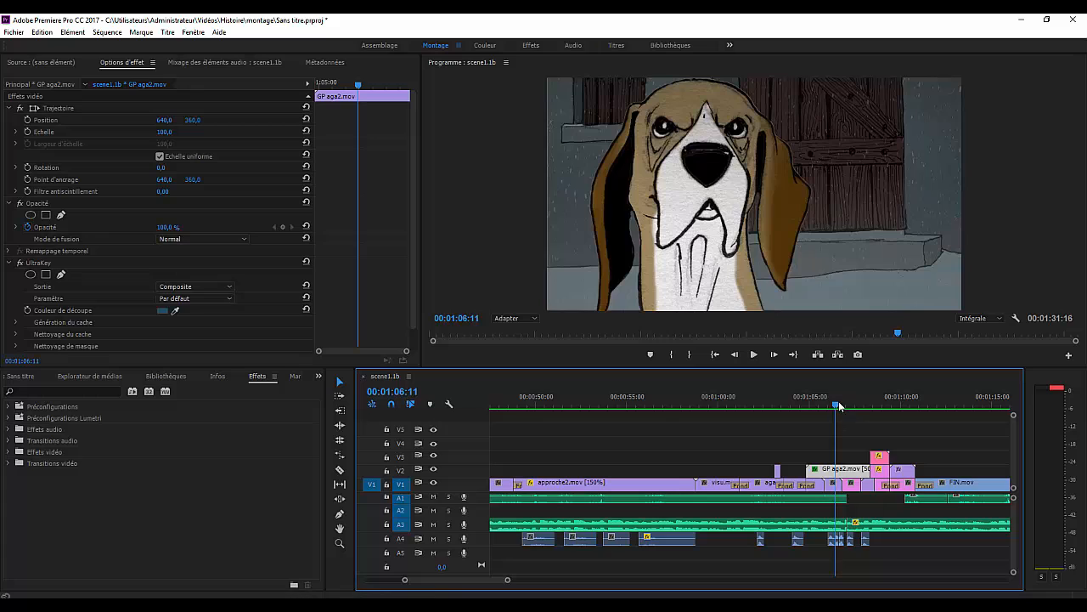
- Scrub to the fox's leap at 00:01:08:19 and hide tracks V3 and V2 to isolate the background with the man at the door
{"action": "left_click_drag", "start_coordinate": [835, 406], "coordinate": [838, 406]}
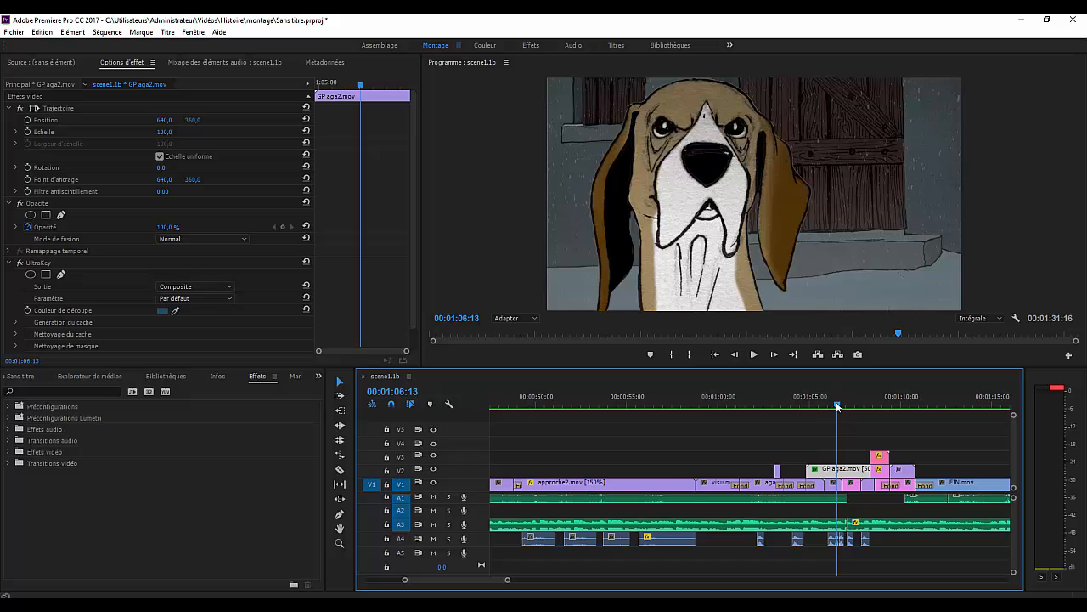
{"action": "left_click_drag", "start_coordinate": [838, 406], "coordinate": [879, 425]}
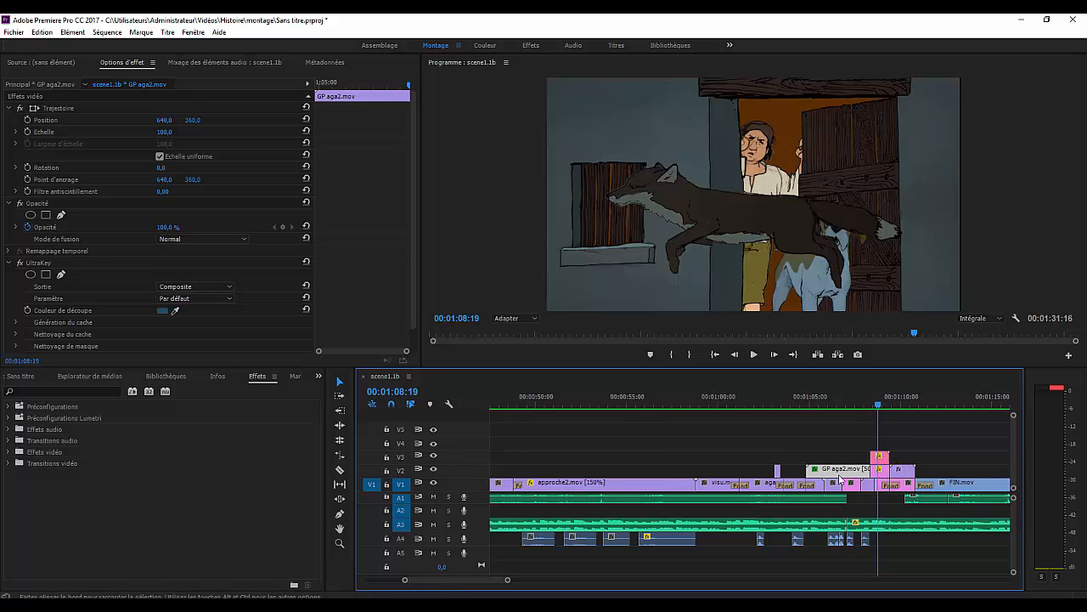
{"action": "left_click", "coordinate": [434, 457]}
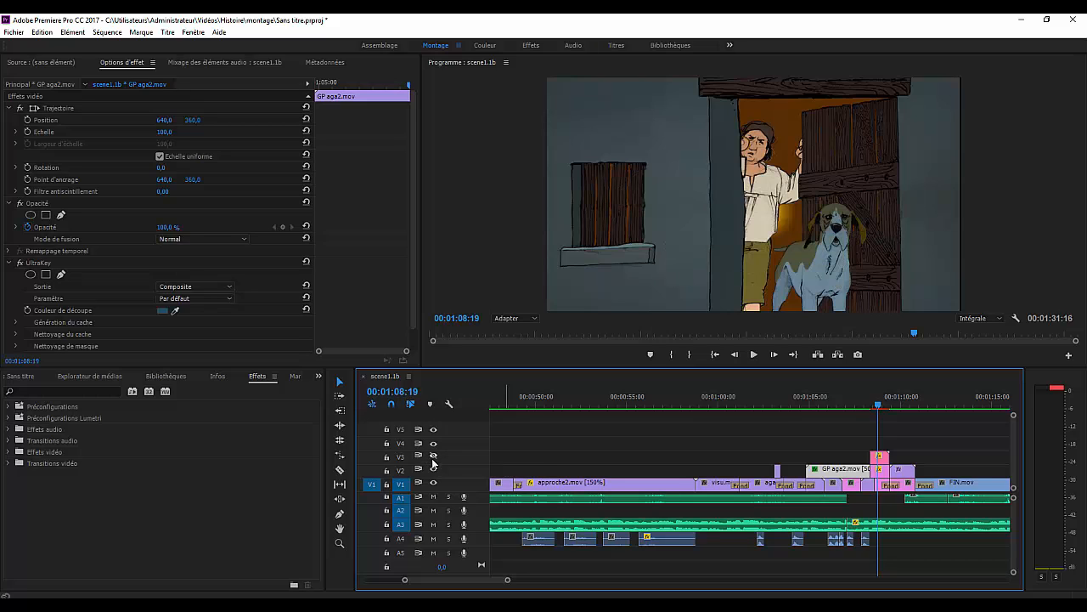
{"action": "left_click", "coordinate": [432, 468]}
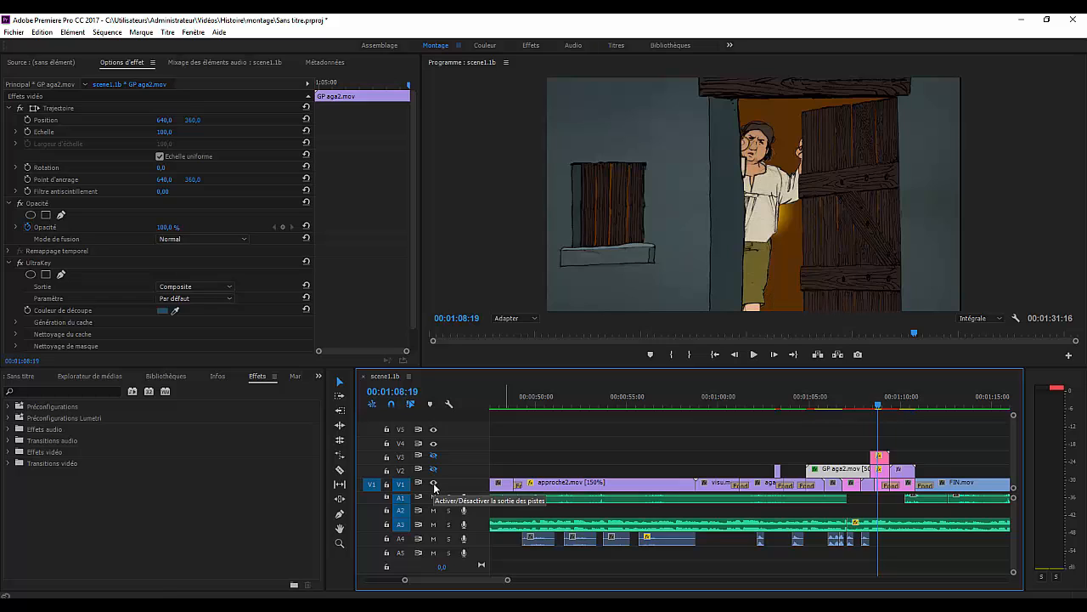
{"action": "left_click", "coordinate": [433, 484]}
{"action": "left_click", "coordinate": [433, 484]}
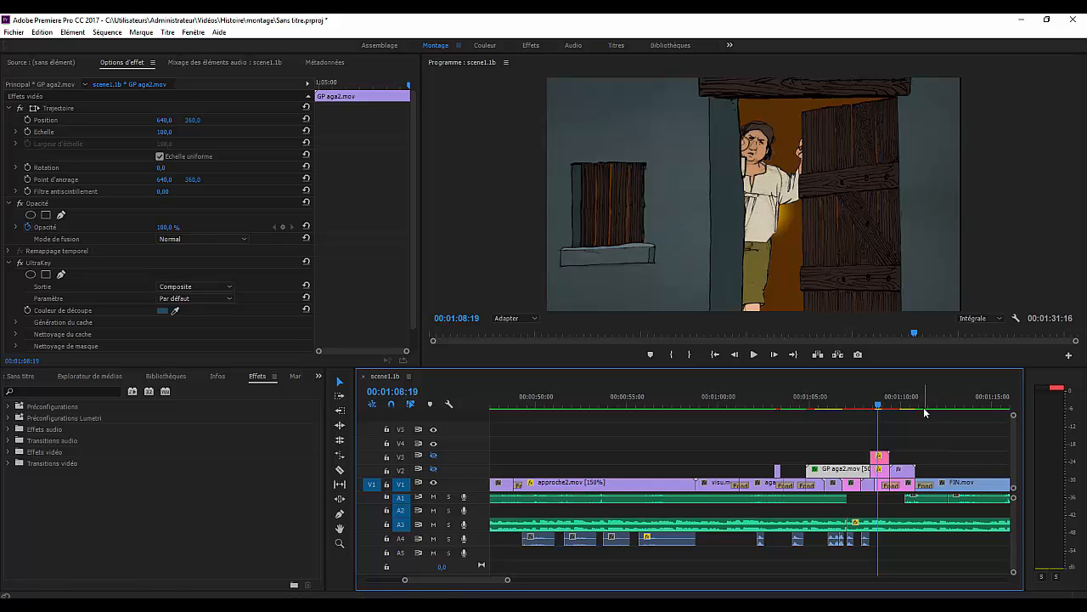
- Compare the fox leap's layers by selecting Composition 1/fuite.aep and debout.tif, showing tracks V3 and V2, and hiding both again
{"action": "left_click", "coordinate": [881, 459]}
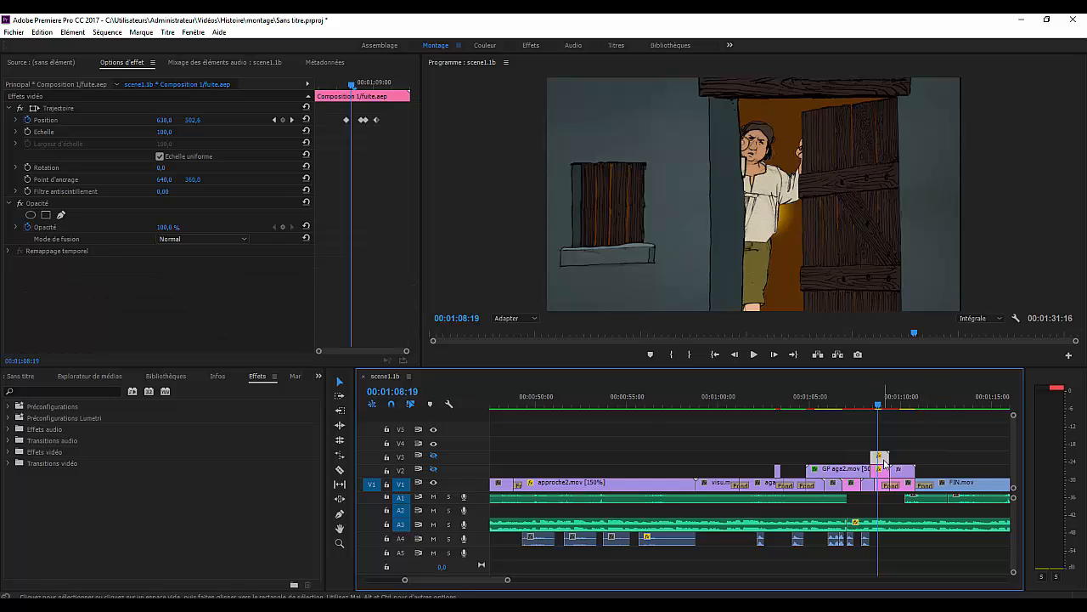
{"action": "left_click", "coordinate": [433, 457]}
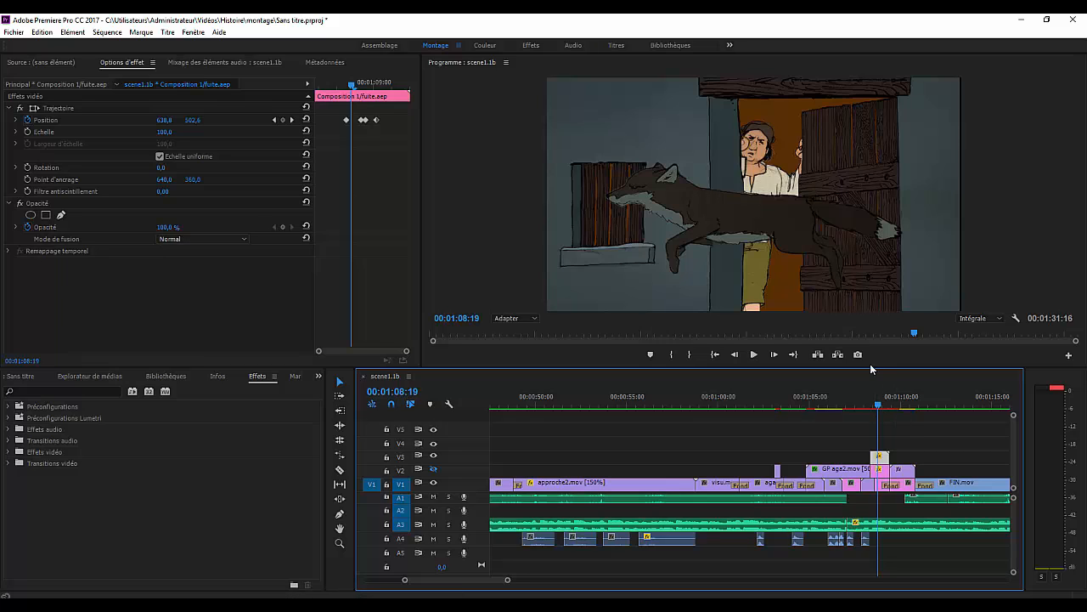
{"action": "left_click", "coordinate": [883, 474]}
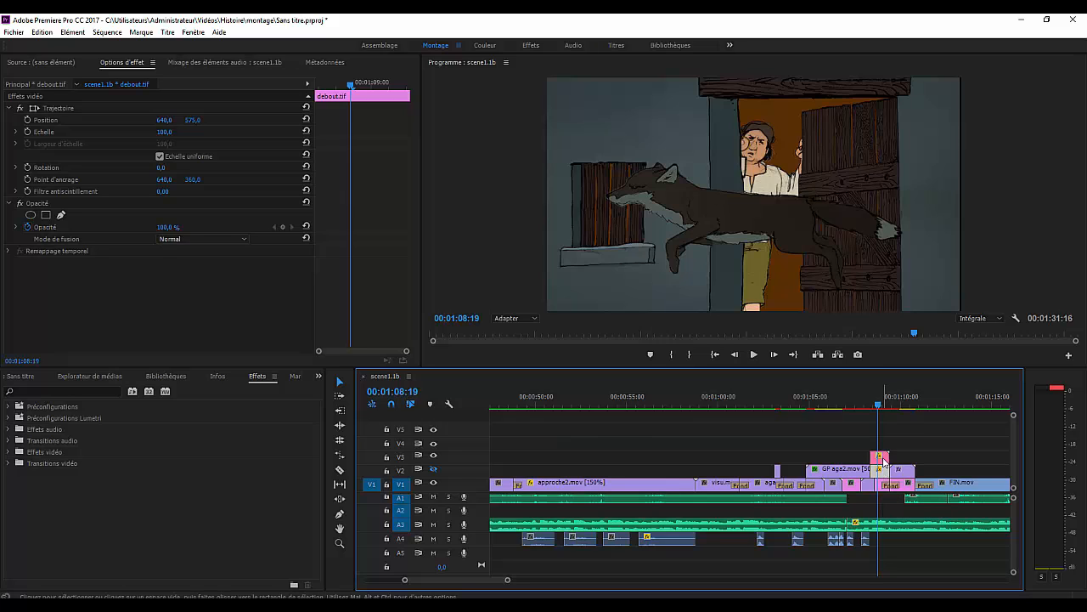
{"action": "left_click", "coordinate": [882, 459]}
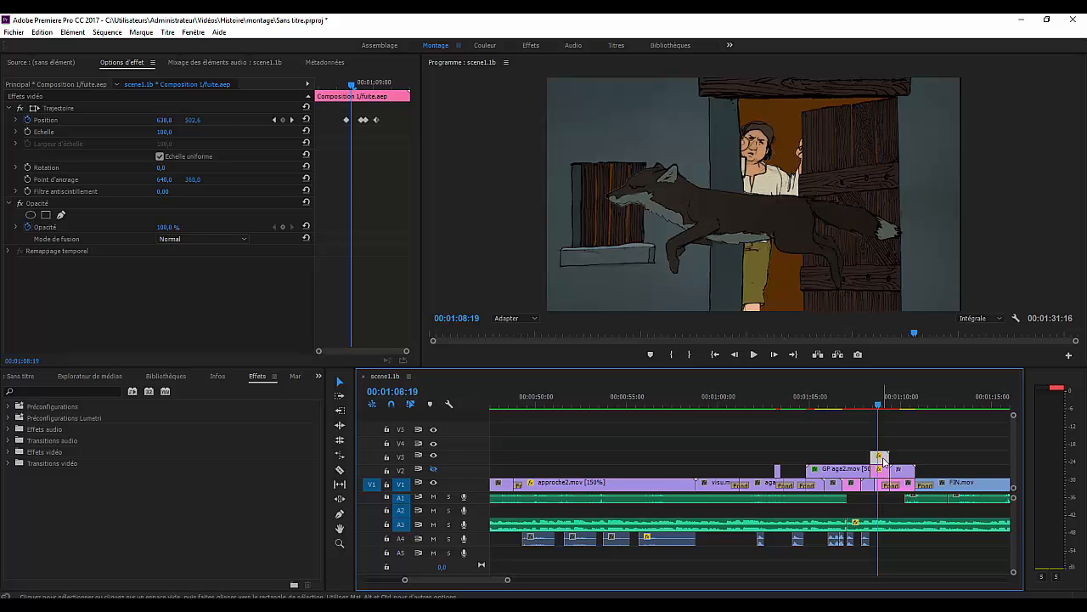
{"action": "left_click", "coordinate": [433, 469]}
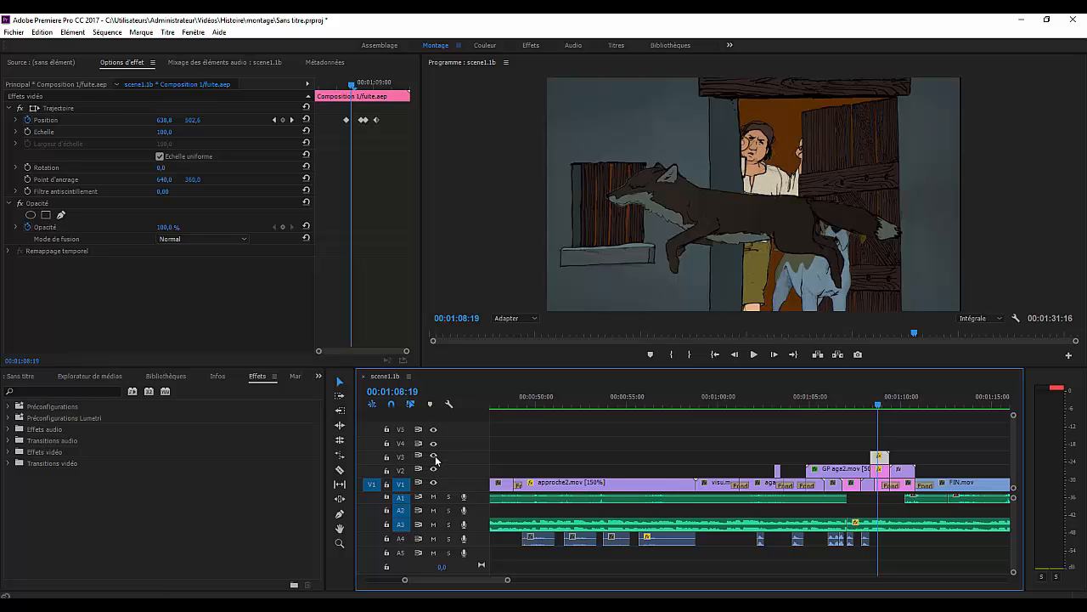
{"action": "left_click", "coordinate": [433, 455]}
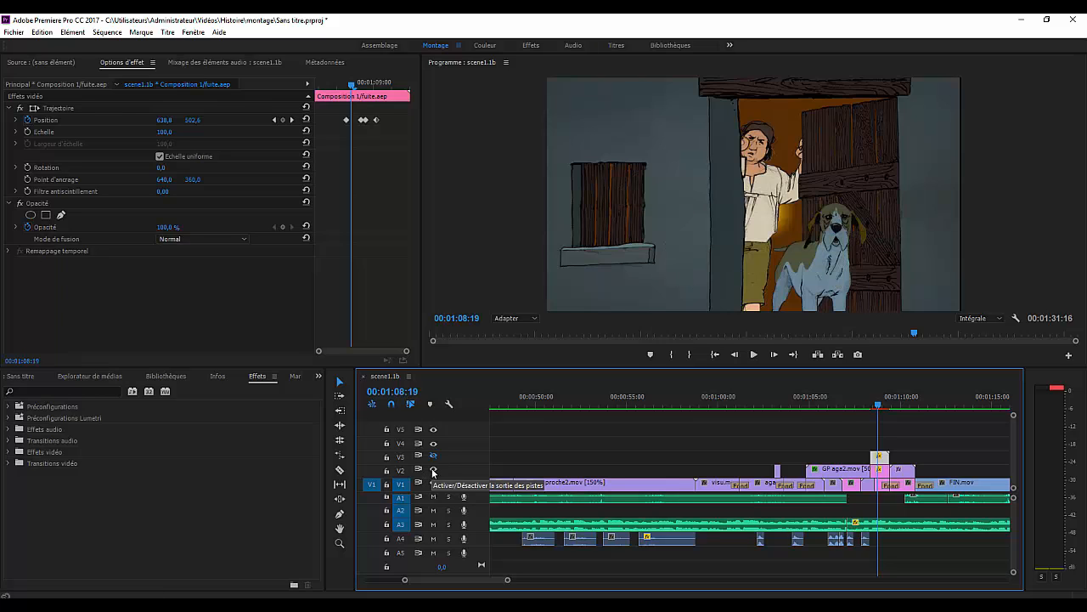
{"action": "left_click", "coordinate": [433, 469]}
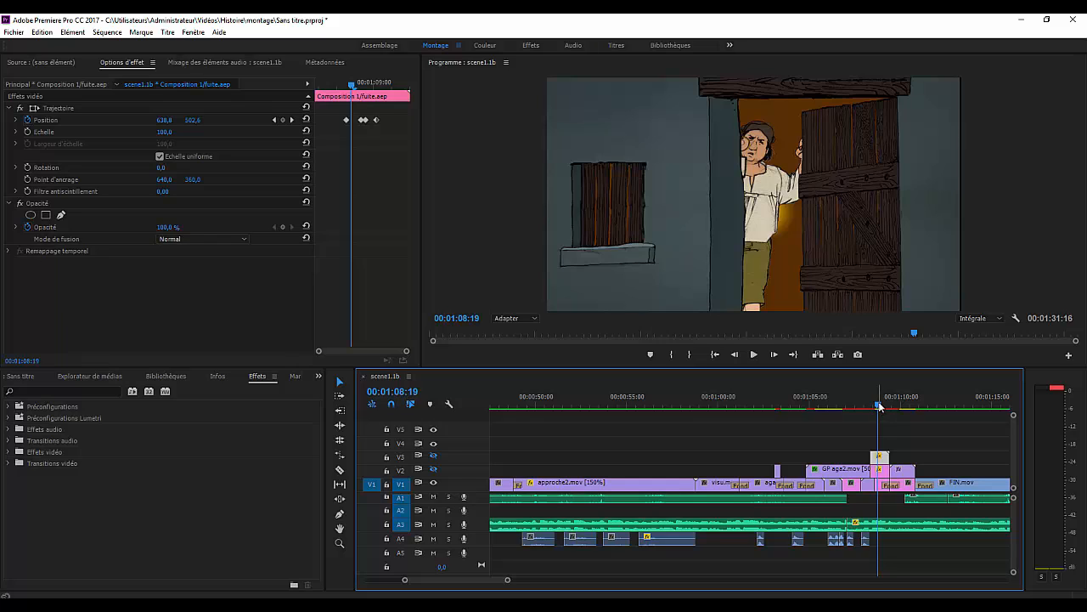
- Scrub to the dog being petted at 00:01:09:19 and show tracks V2 and V3 again to view the full composite
{"action": "left_click_drag", "start_coordinate": [880, 406], "coordinate": [899, 405]}
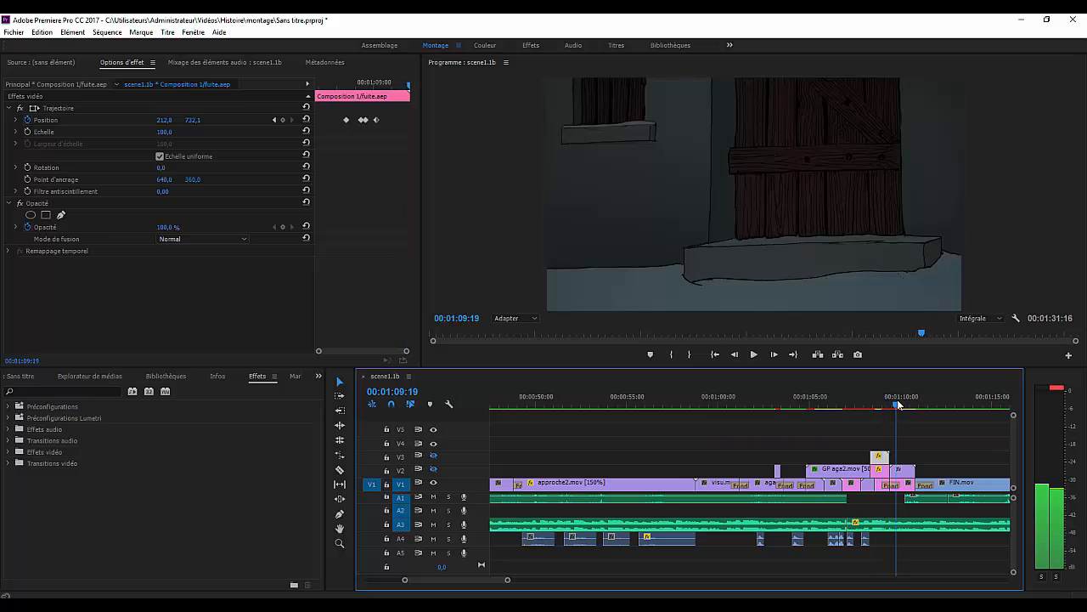
{"action": "left_click", "coordinate": [434, 467]}
{"action": "left_click", "coordinate": [433, 468]}
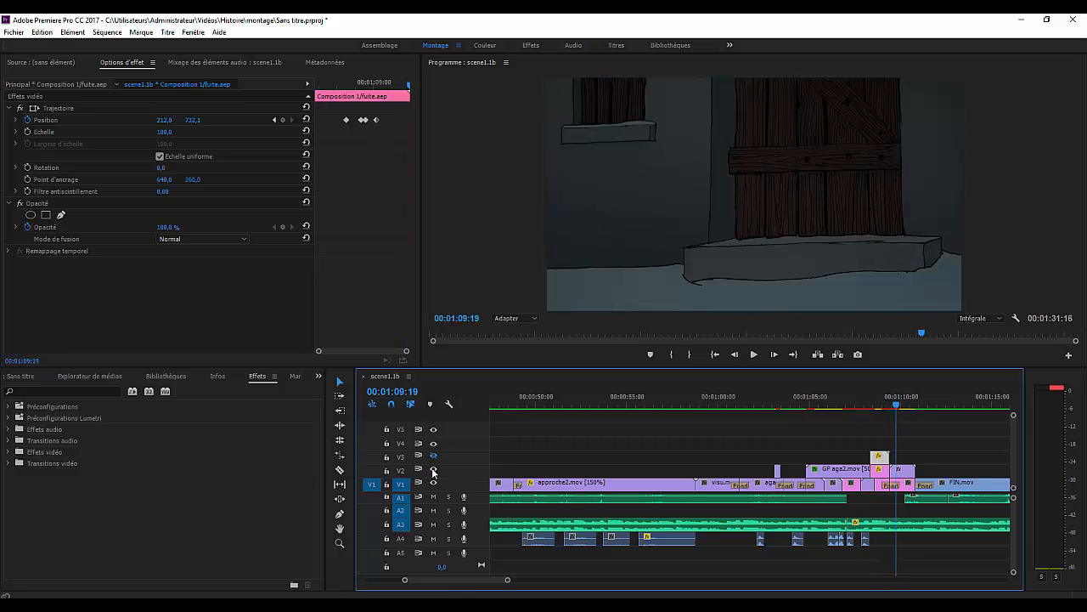
{"action": "left_click", "coordinate": [433, 466]}
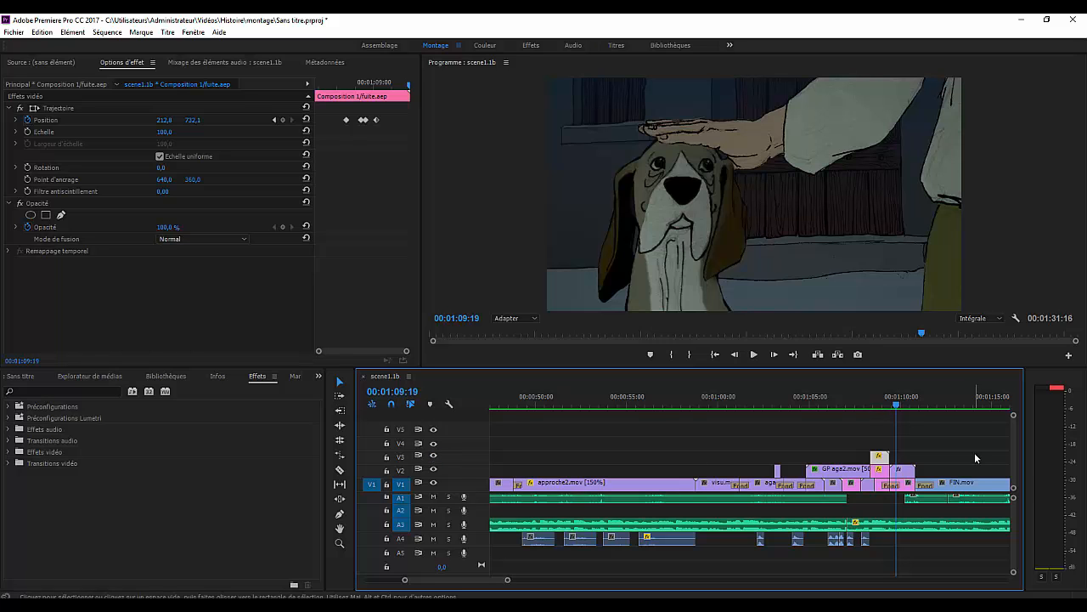
- Play the sequence through the FIN.mov shot to 00:01:16:10 and scrub back to the dissolve where that shot begins
{"action": "key", "text": "space"}
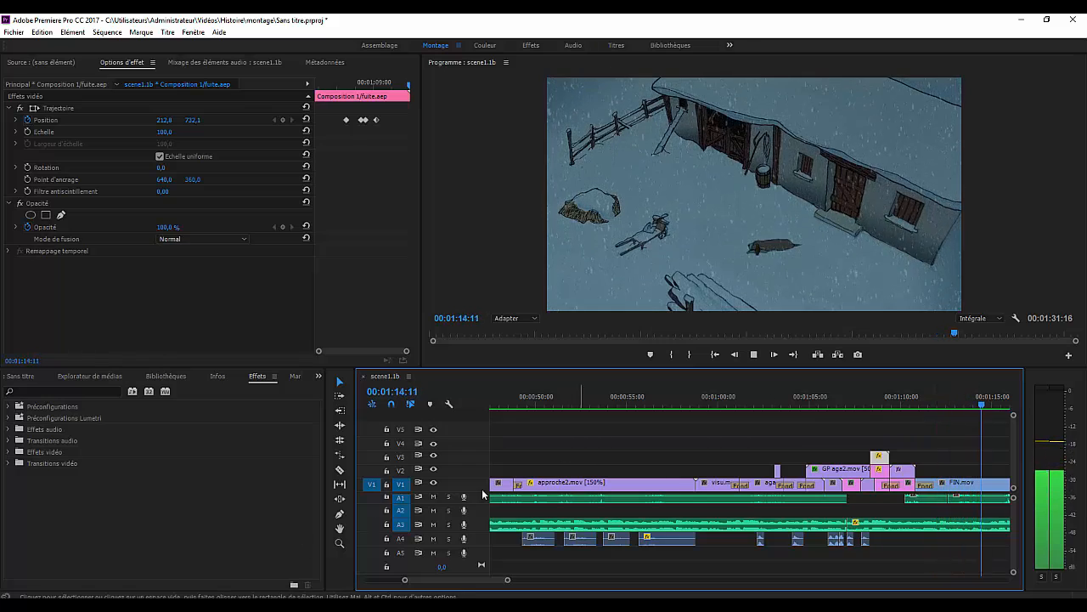
{"action": "key", "text": "space"}
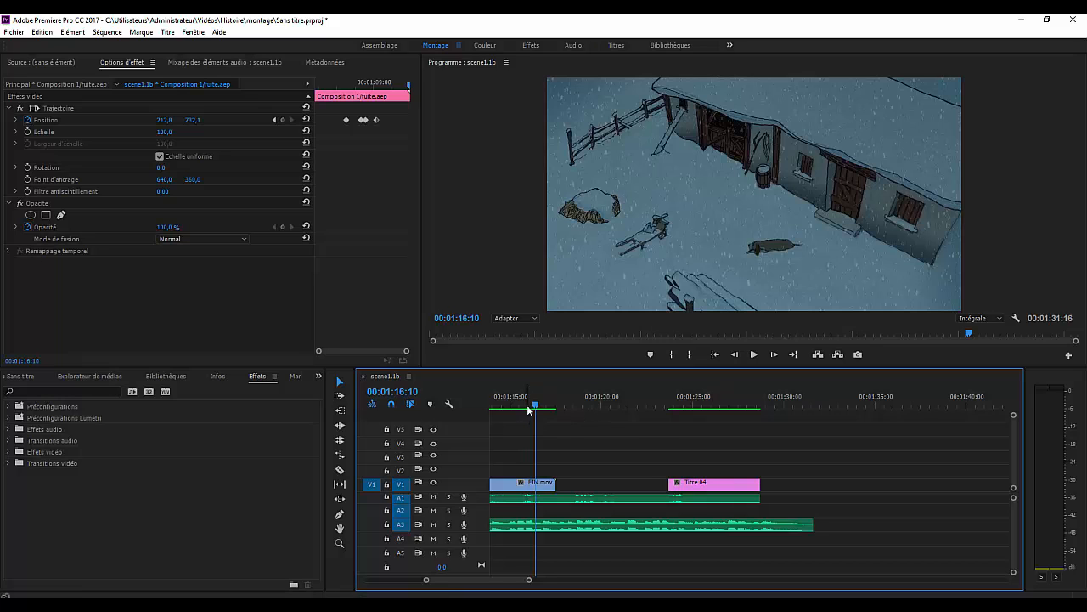
{"action": "left_click_drag", "start_coordinate": [530, 404], "coordinate": [589, 429]}
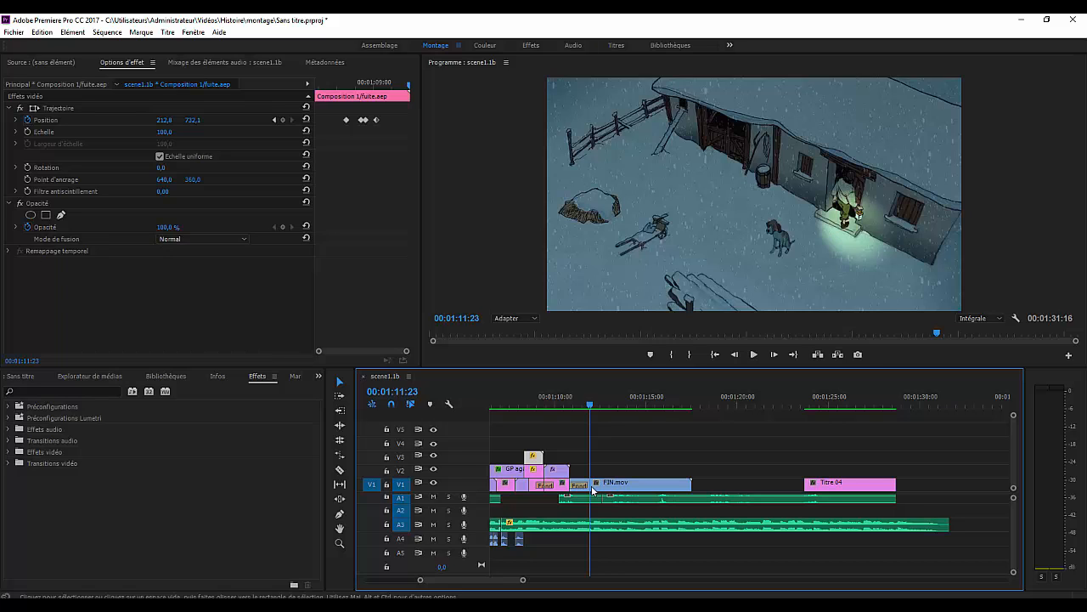
{"action": "left_click_drag", "start_coordinate": [591, 408], "coordinate": [574, 406]}
- Play the FIN.mov shot up to 00:01:14:17 and scrub back to the lantern-lit man at 00:01:12:00
{"action": "left_click", "coordinate": [755, 355]}
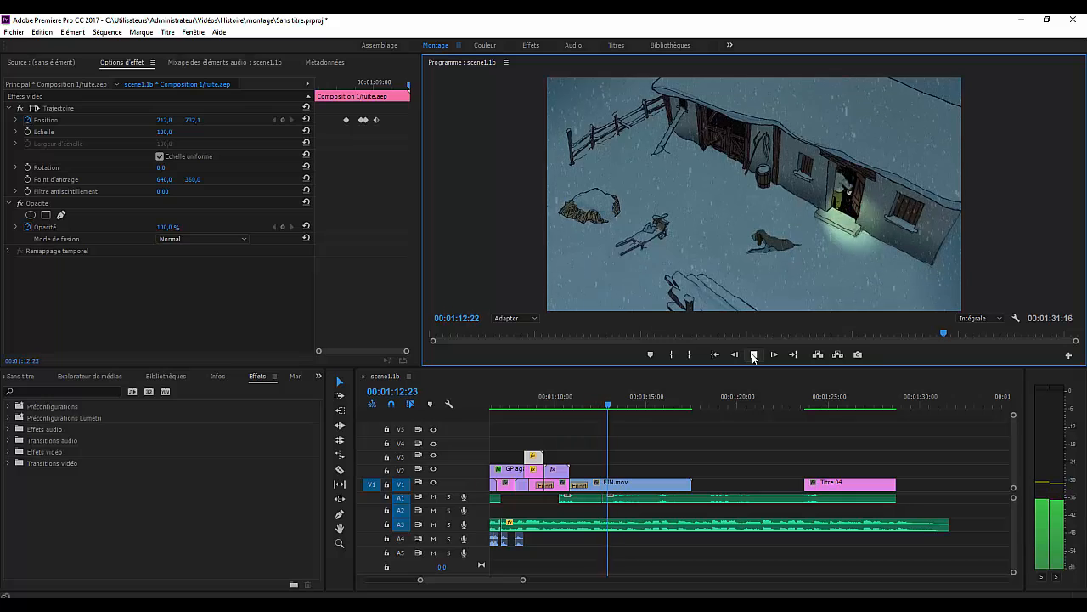
{"action": "left_click", "coordinate": [753, 355]}
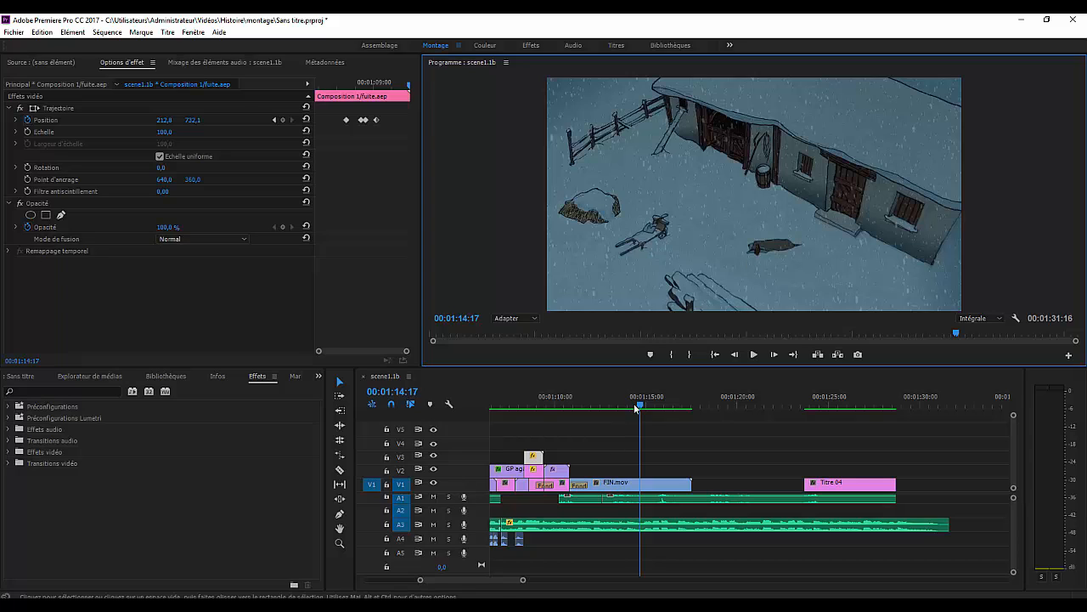
{"action": "left_click_drag", "start_coordinate": [639, 407], "coordinate": [605, 413]}
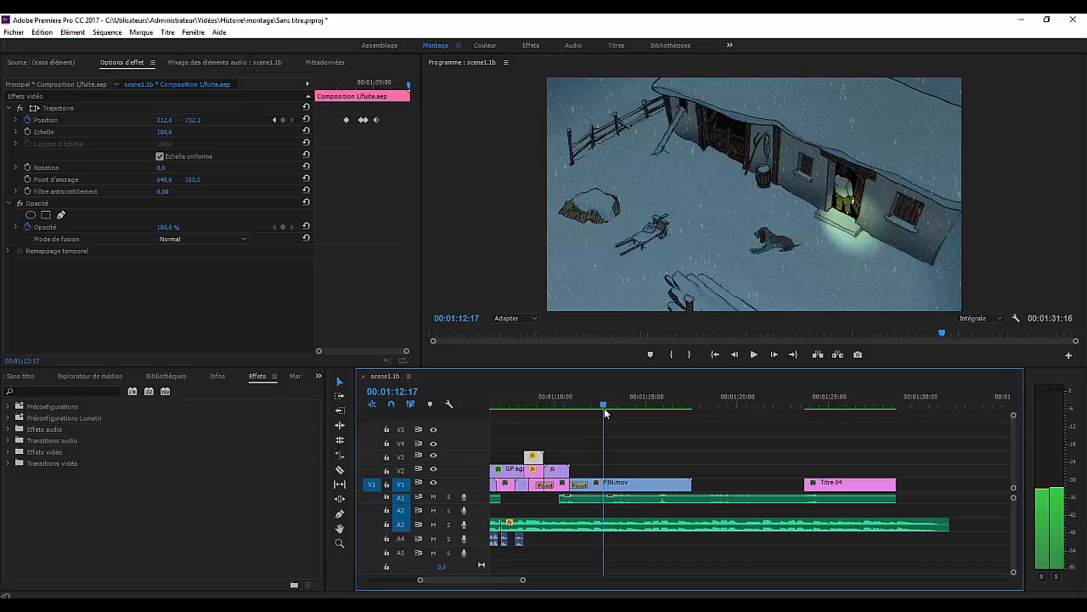
{"action": "mouse_move", "coordinate": [606, 412]}
{"action": "left_mouse_down"}
{"action": "mouse_move", "coordinate": [677, 408]}
{"action": "mouse_move", "coordinate": [591, 413]}
{"action": "left_mouse_up"}
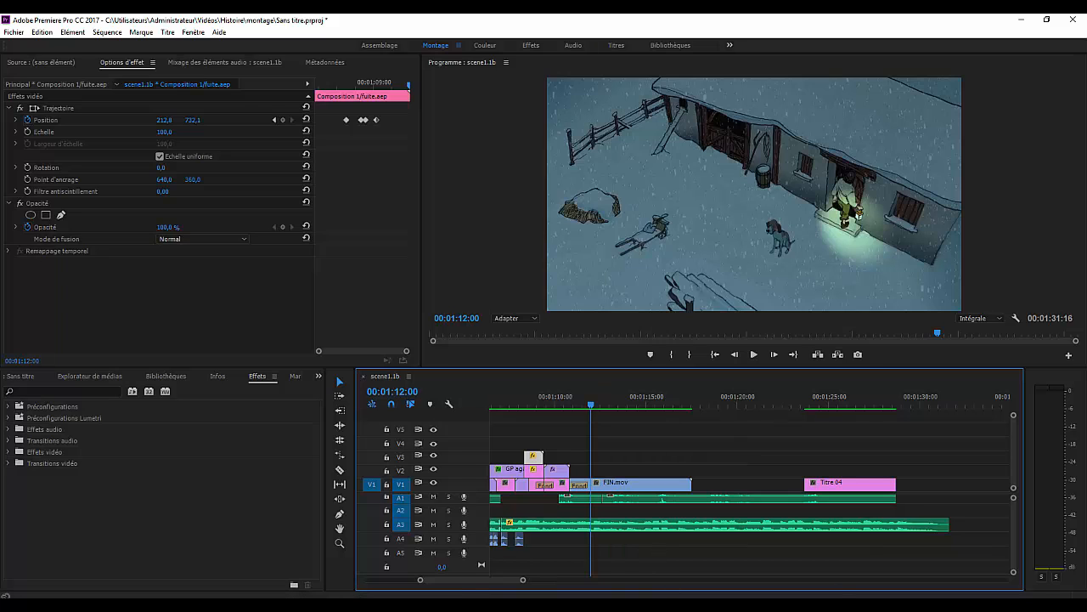
{"action": "left_click", "coordinate": [858, 605]}
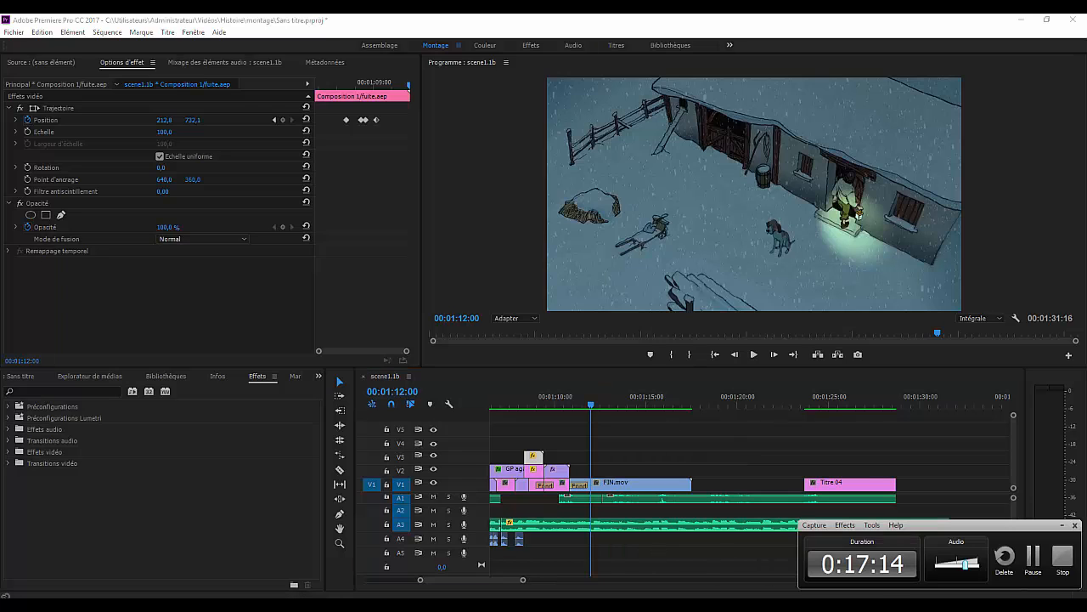
{"action": "left_click", "coordinate": [1031, 559]}
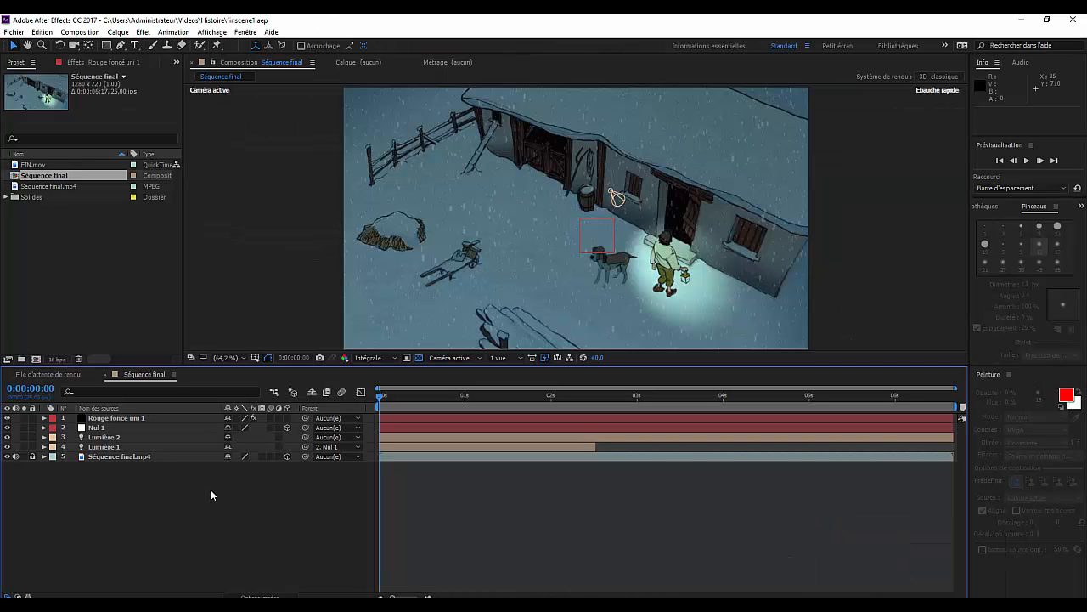
- In the After Effects composition Séquence final, examine the CC Snowfall effect on the Rouge foncé uni 1 layer and collapse the layer
{"action": "key", "text": "space"}
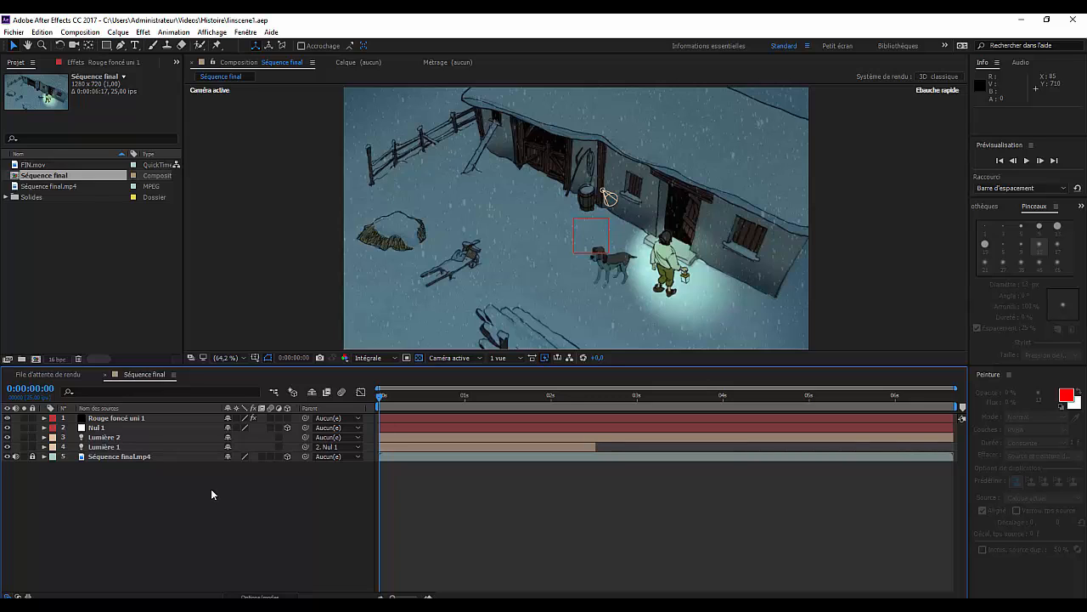
{"action": "left_click", "coordinate": [116, 418]}
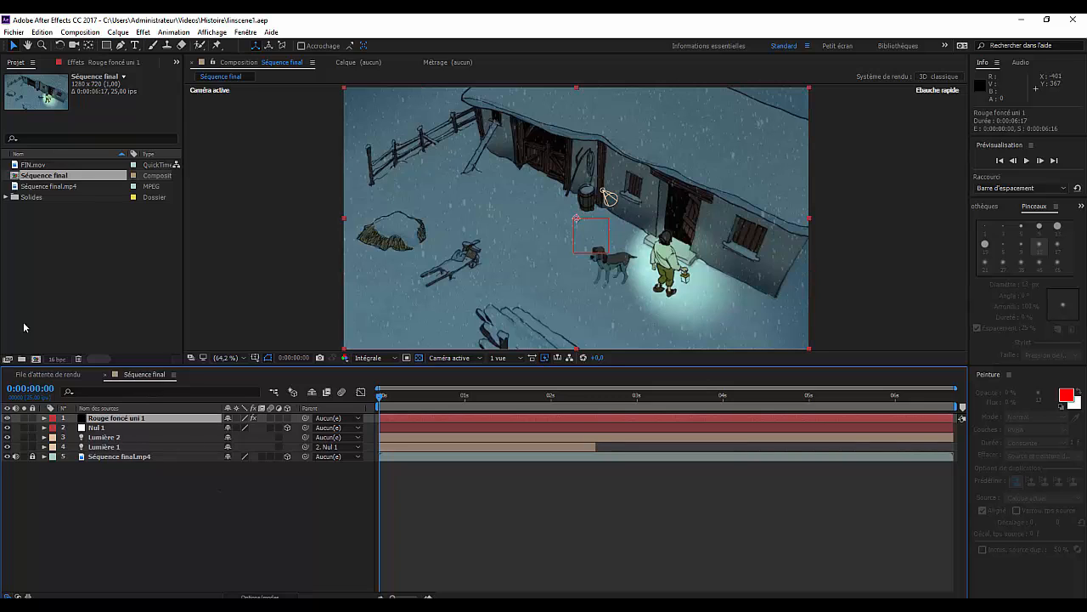
{"action": "left_click", "coordinate": [44, 418]}
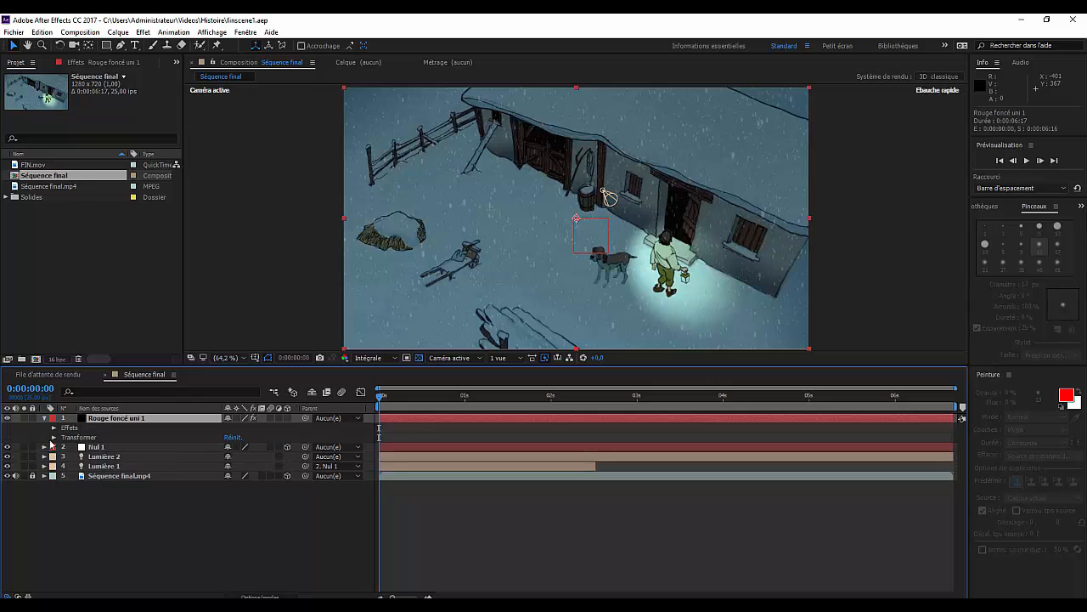
{"action": "left_click", "coordinate": [55, 427]}
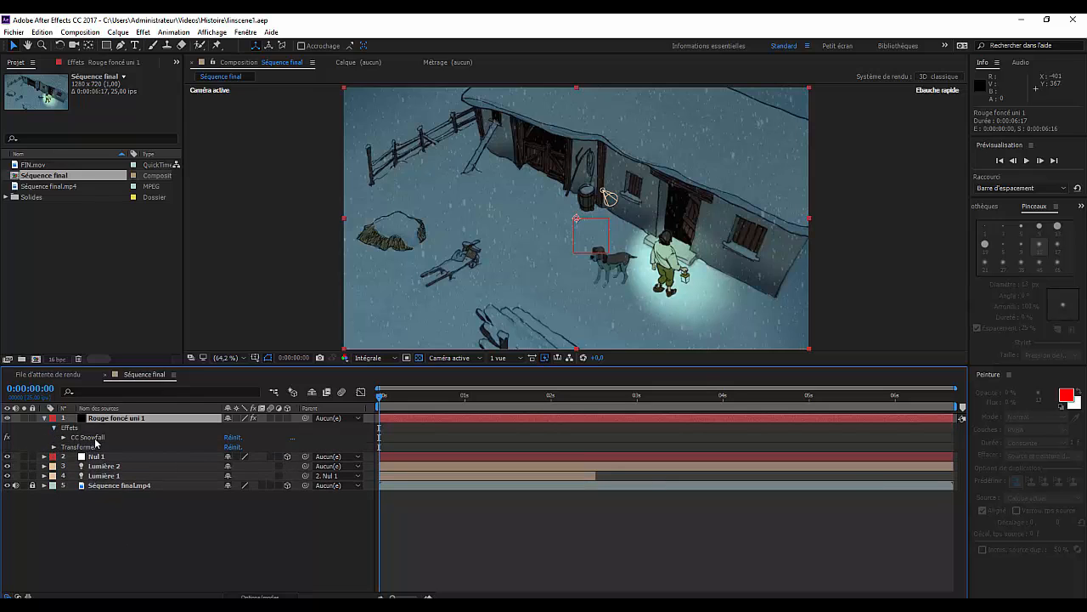
{"action": "left_click", "coordinate": [44, 418]}
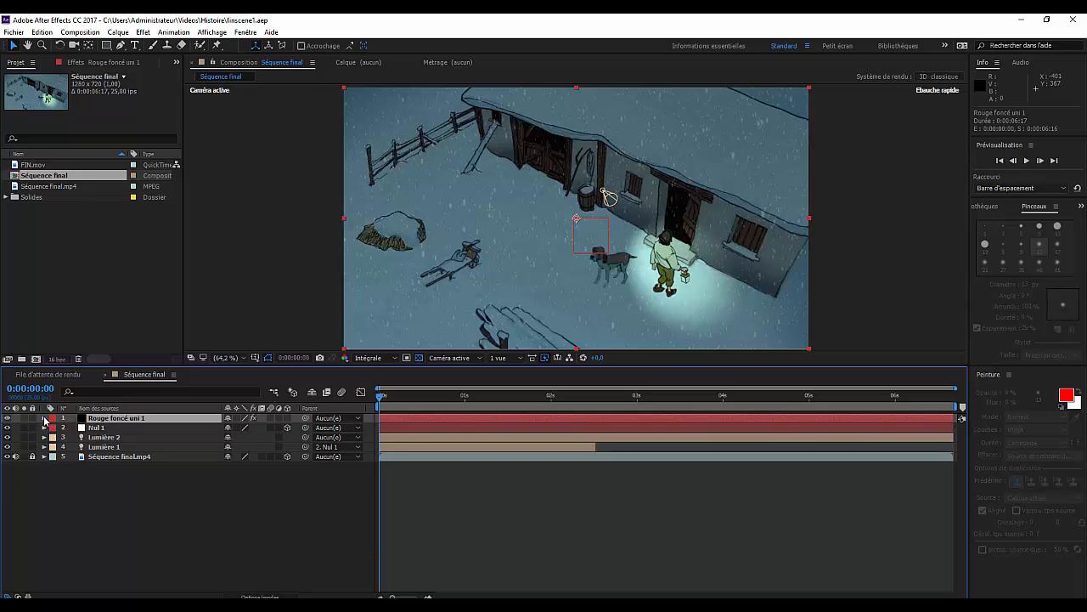
- Scrub through Séquence final and preview it from the start, stopping at 0:00:01:23
{"action": "left_click_drag", "start_coordinate": [381, 399], "coordinate": [535, 422]}
{"action": "key", "text": "Home"}
{"action": "key", "text": "space"}
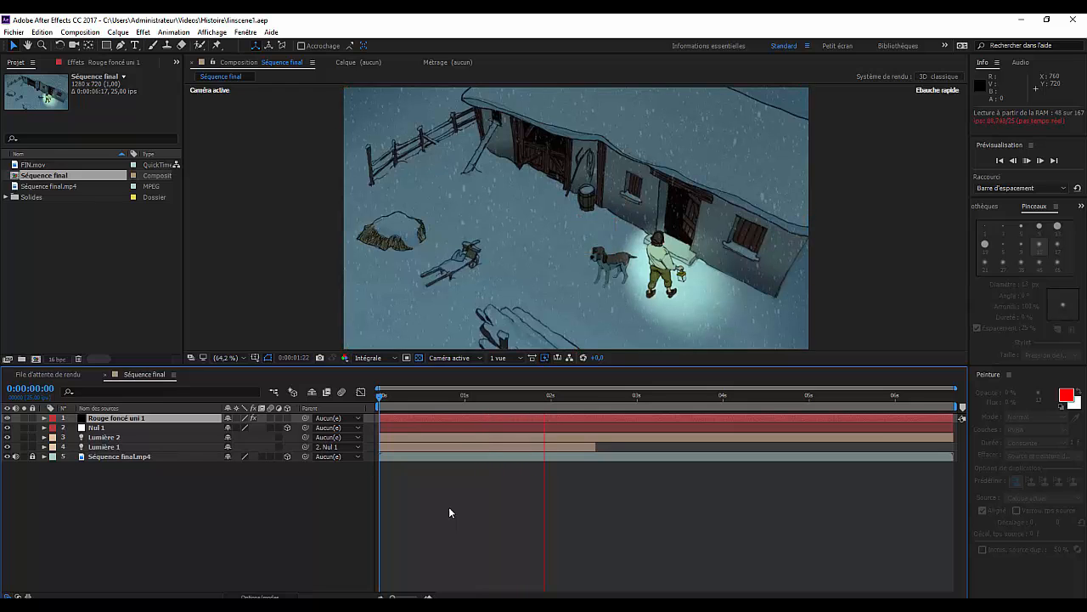
{"action": "key", "text": "space"}
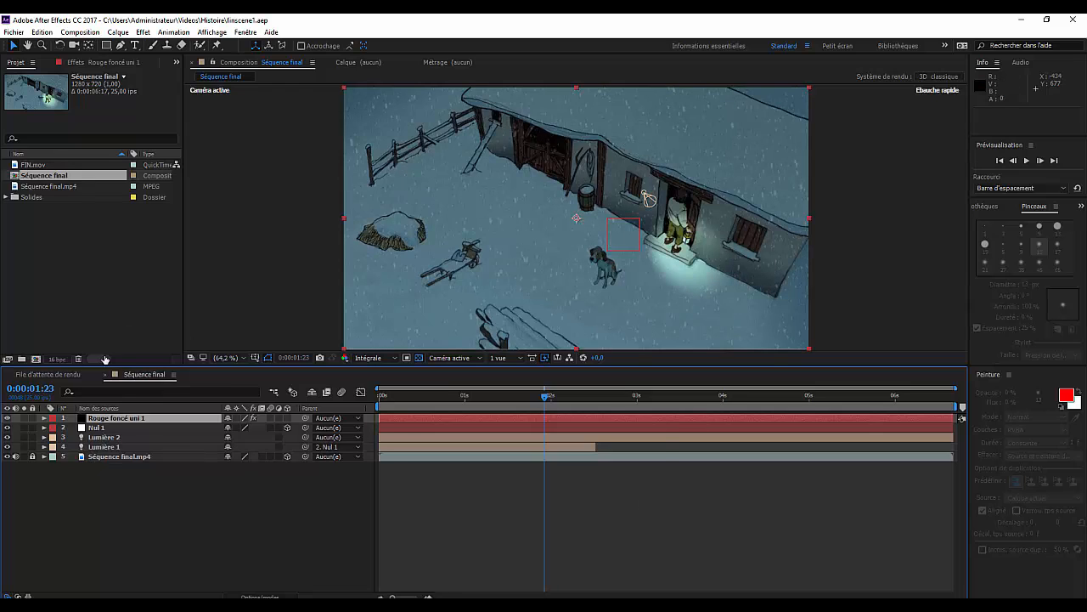
- Set the project's colour depth to 8 bits par couche
{"action": "left_click", "coordinate": [58, 362]}
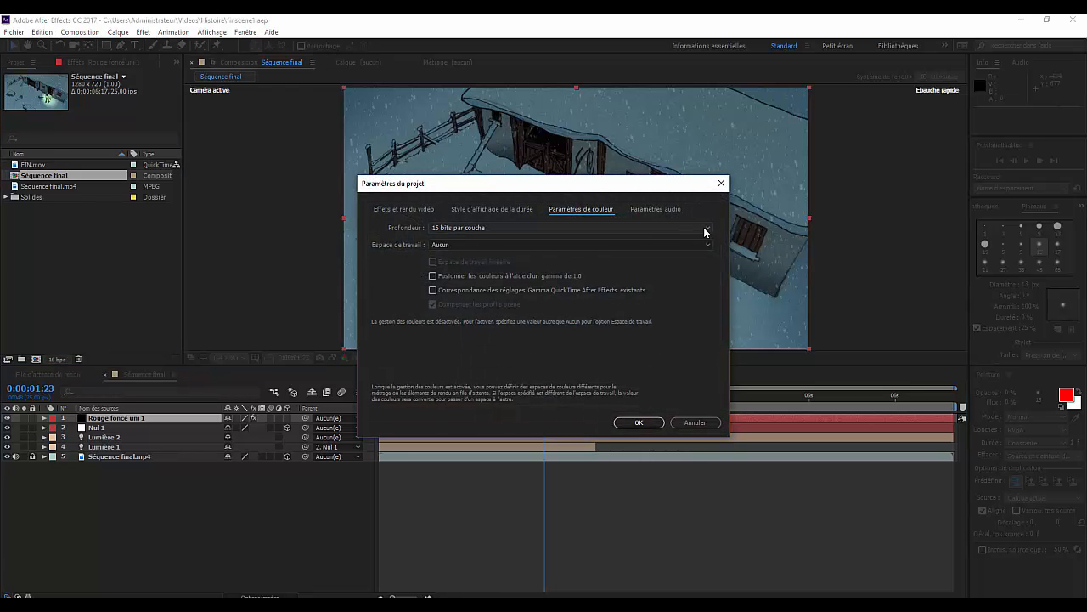
{"action": "left_click", "coordinate": [708, 229]}
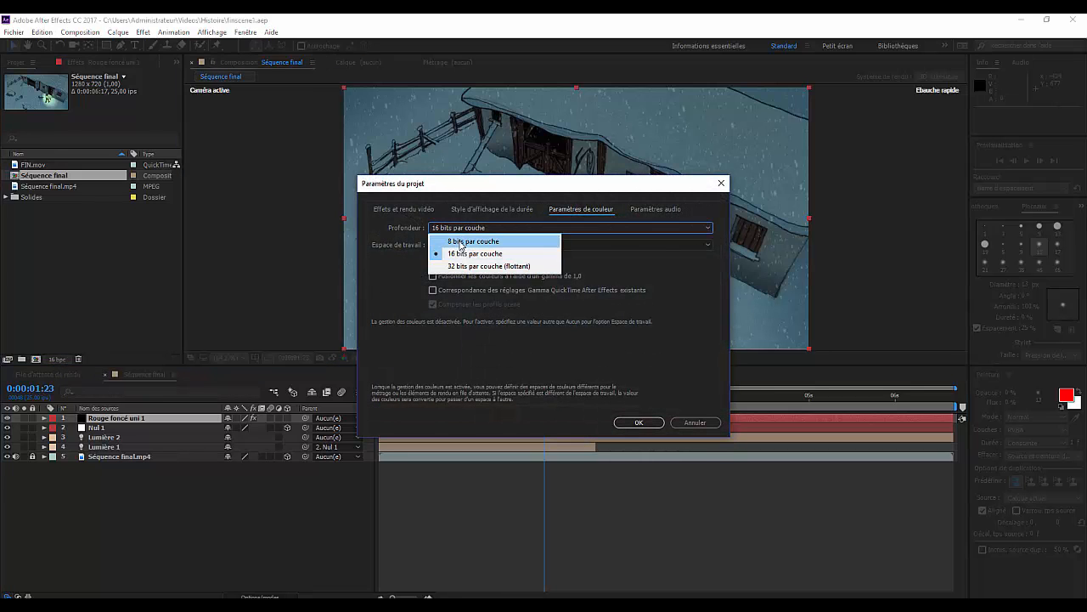
{"action": "left_click", "coordinate": [459, 247]}
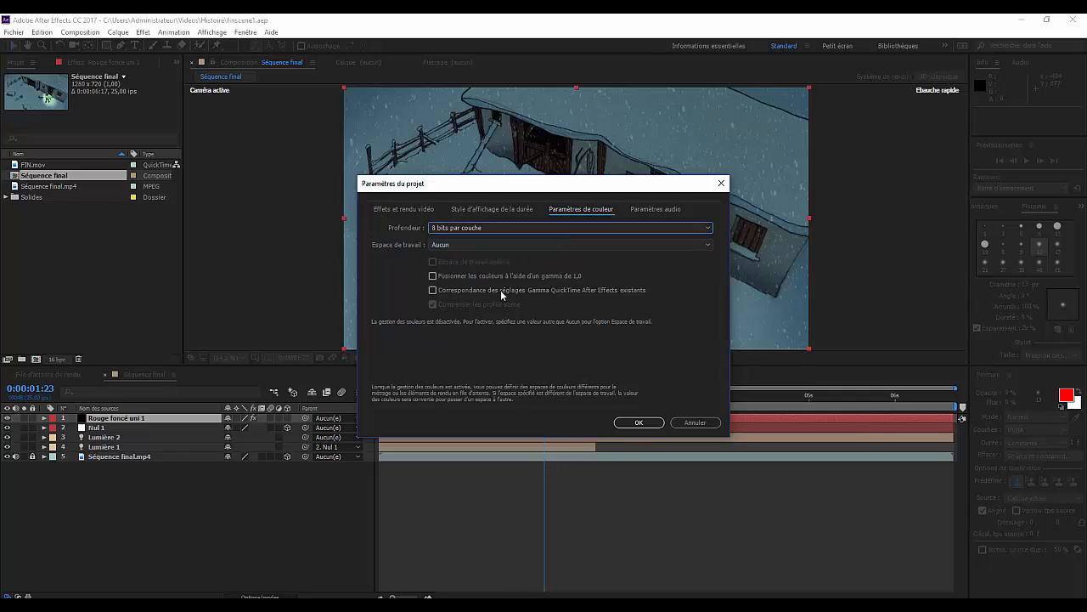
{"action": "left_click", "coordinate": [640, 423]}
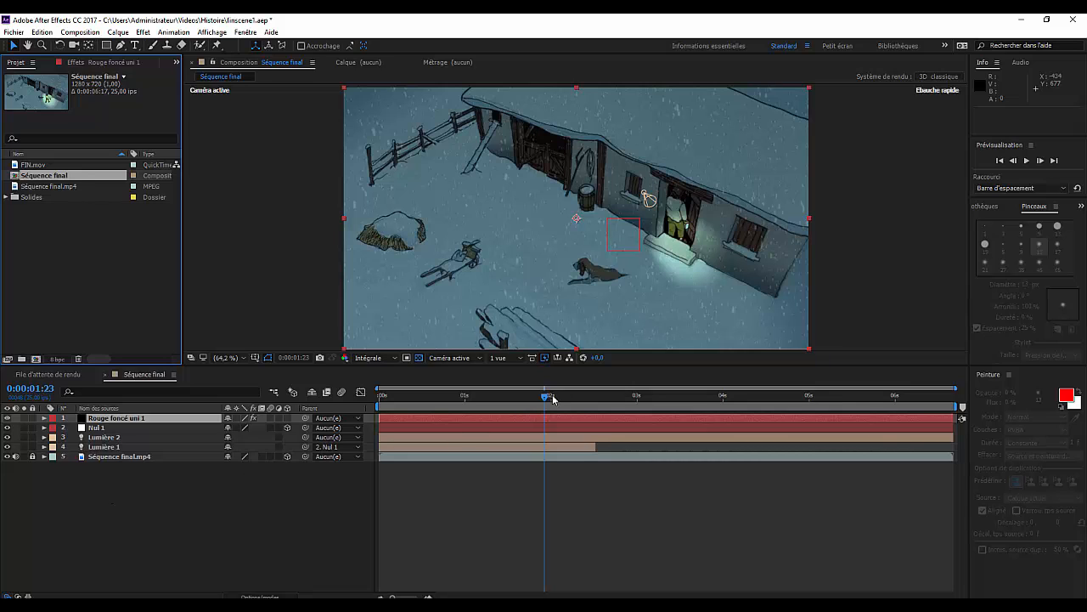
- Return to frame 0:00:00:00, hide Lumière 2 to isolate Lumière 1, examine both lights' options, and show Lumière 2 again
{"action": "left_click_drag", "start_coordinate": [546, 401], "coordinate": [375, 408]}
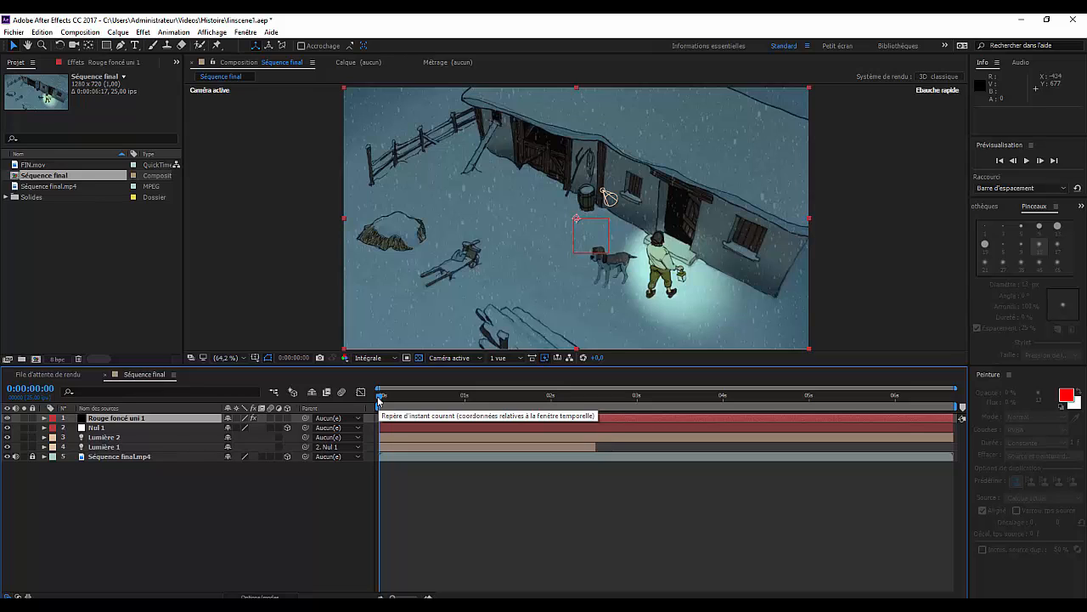
{"action": "left_click", "coordinate": [8, 445]}
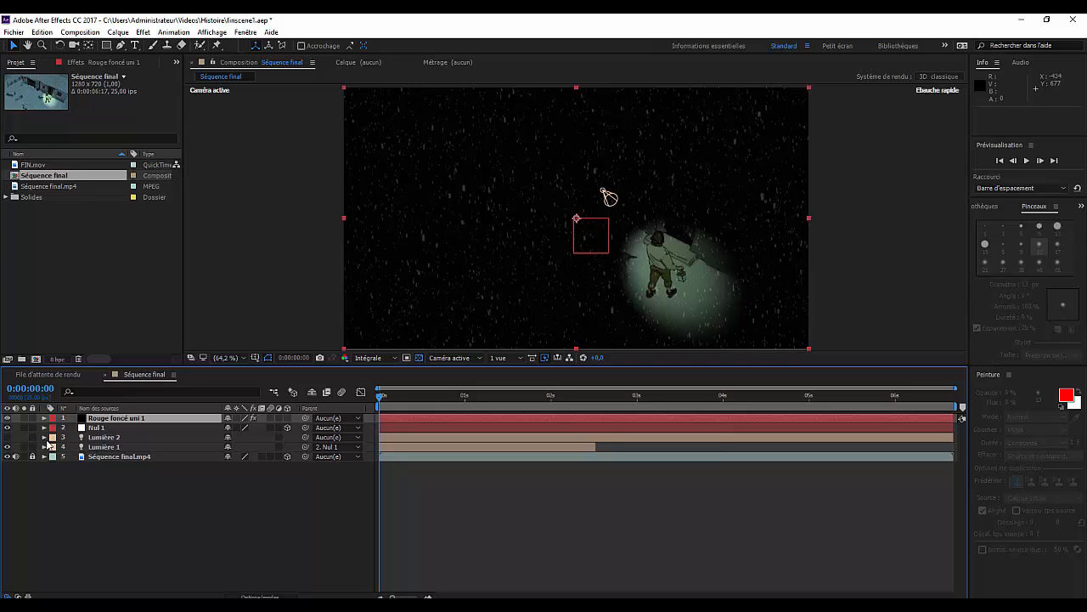
{"action": "left_click", "coordinate": [45, 437]}
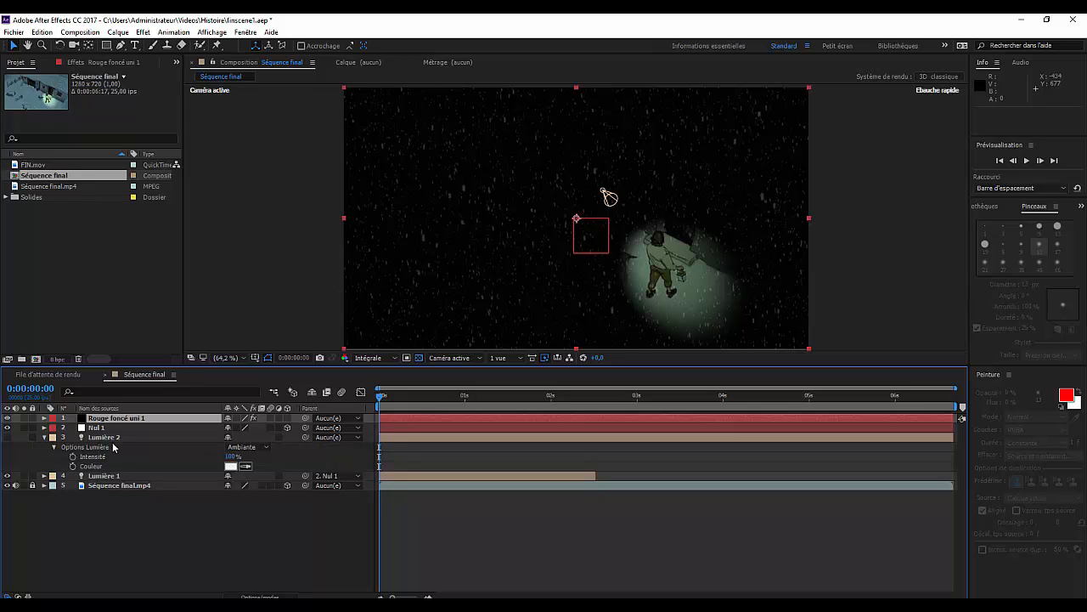
{"action": "left_click", "coordinate": [44, 475]}
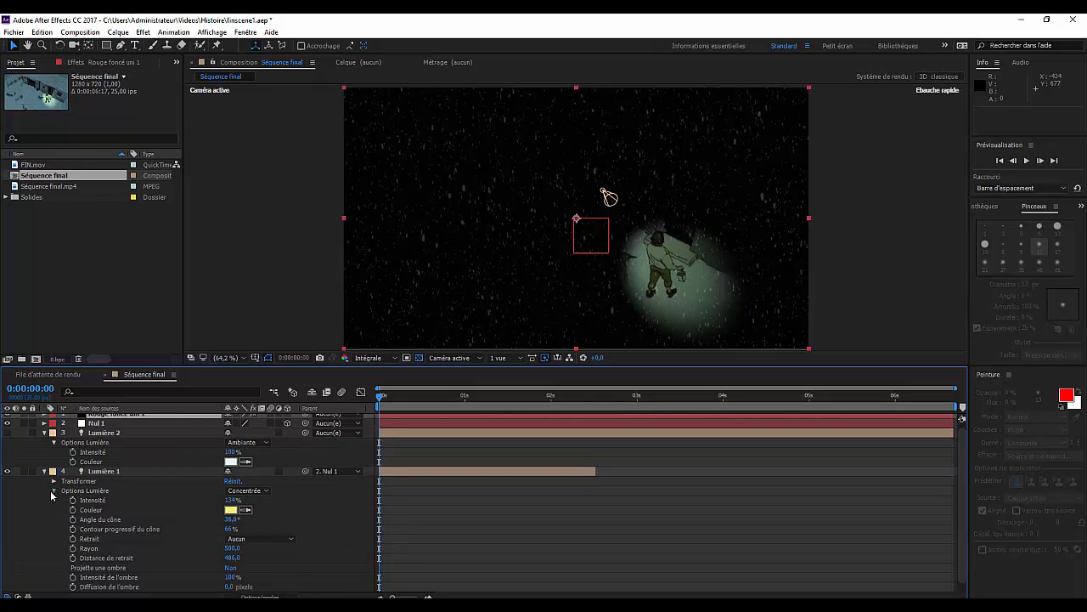
{"action": "left_click", "coordinate": [53, 491]}
{"action": "left_click", "coordinate": [53, 494]}
{"action": "left_click", "coordinate": [6, 434]}
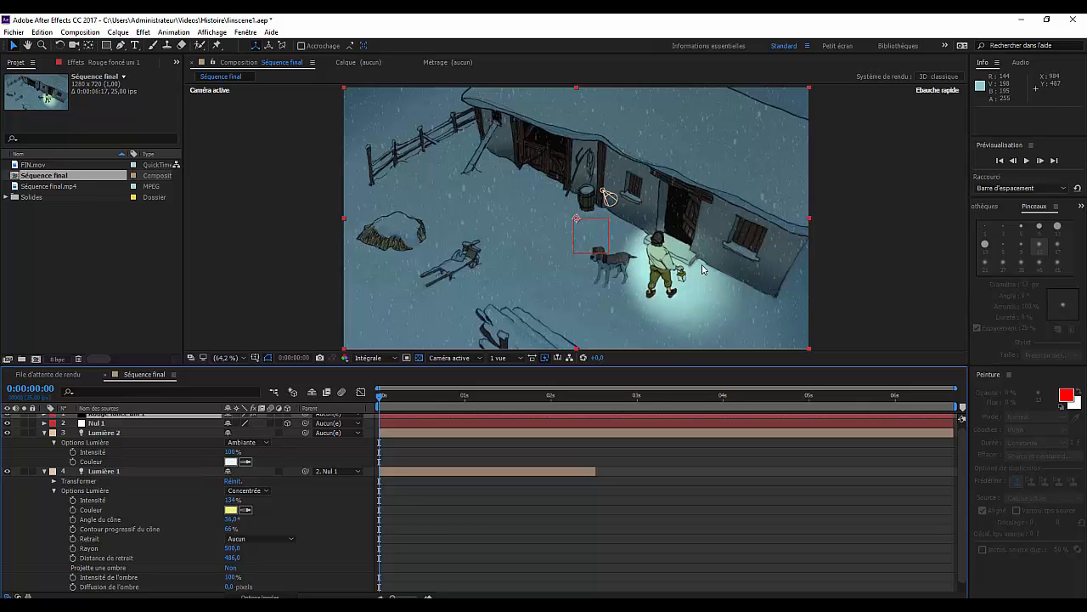
- Set Lumière 1's Angle du cône to 37° and its Contour progressif du cône to 78 %, collapsing both light layers
{"action": "left_click", "coordinate": [44, 432]}
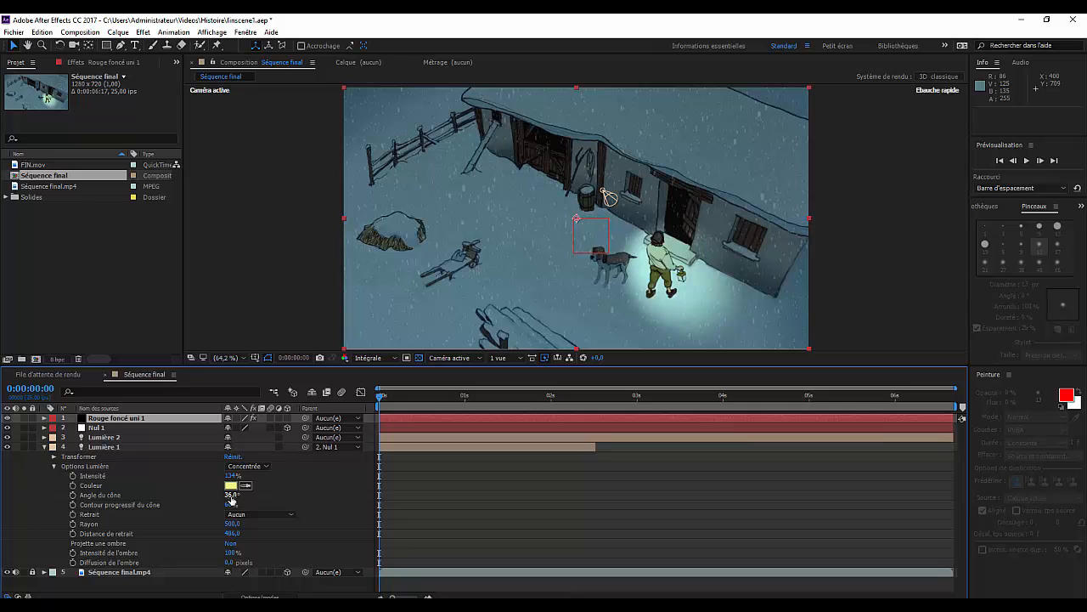
{"action": "mouse_move", "coordinate": [231, 500]}
{"action": "left_mouse_down"}
{"action": "mouse_move", "coordinate": [255, 497]}
{"action": "mouse_move", "coordinate": [238, 504]}
{"action": "left_mouse_up"}
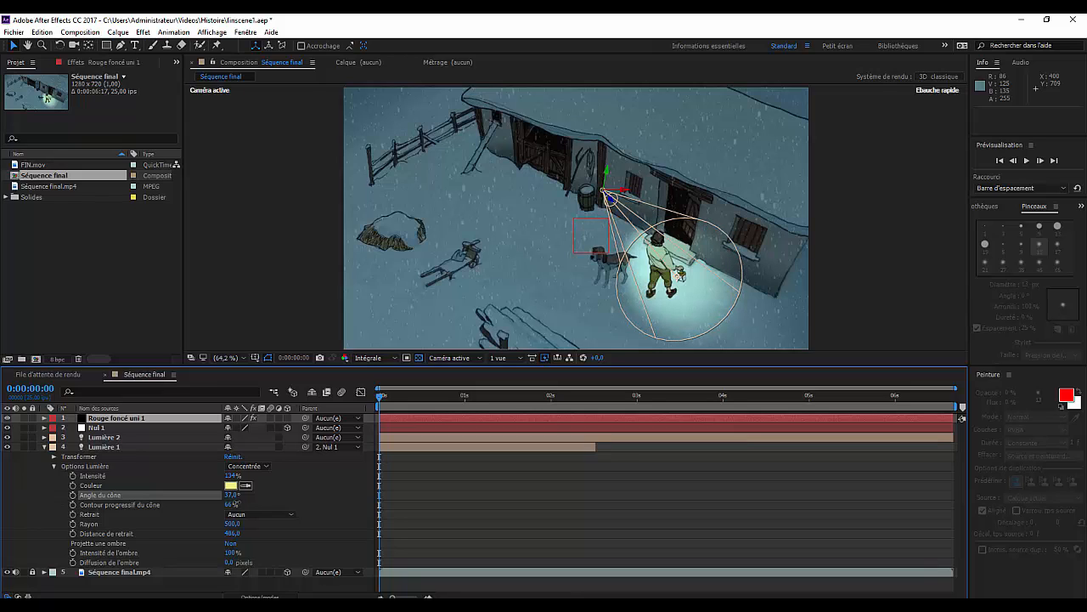
{"action": "left_click", "coordinate": [233, 503]}
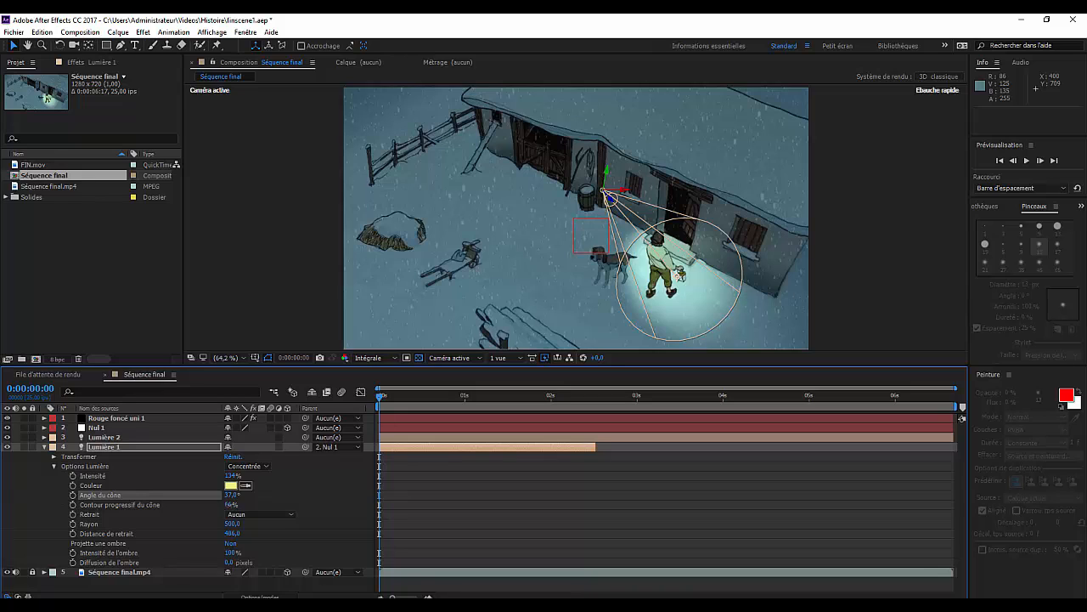
{"action": "left_click_drag", "start_coordinate": [227, 504], "coordinate": [256, 513]}
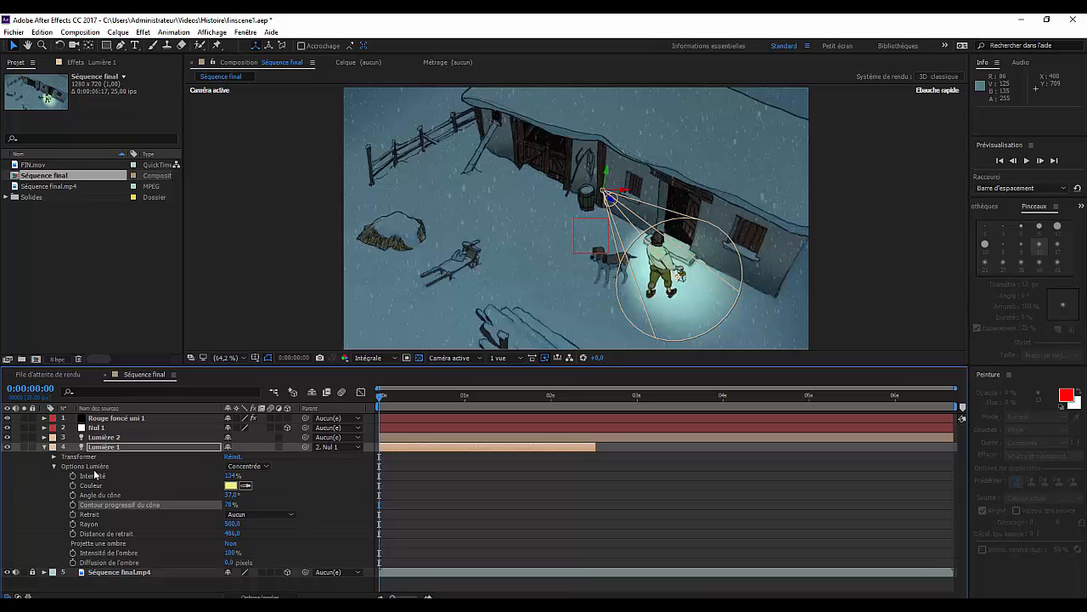
{"action": "left_click", "coordinate": [45, 447]}
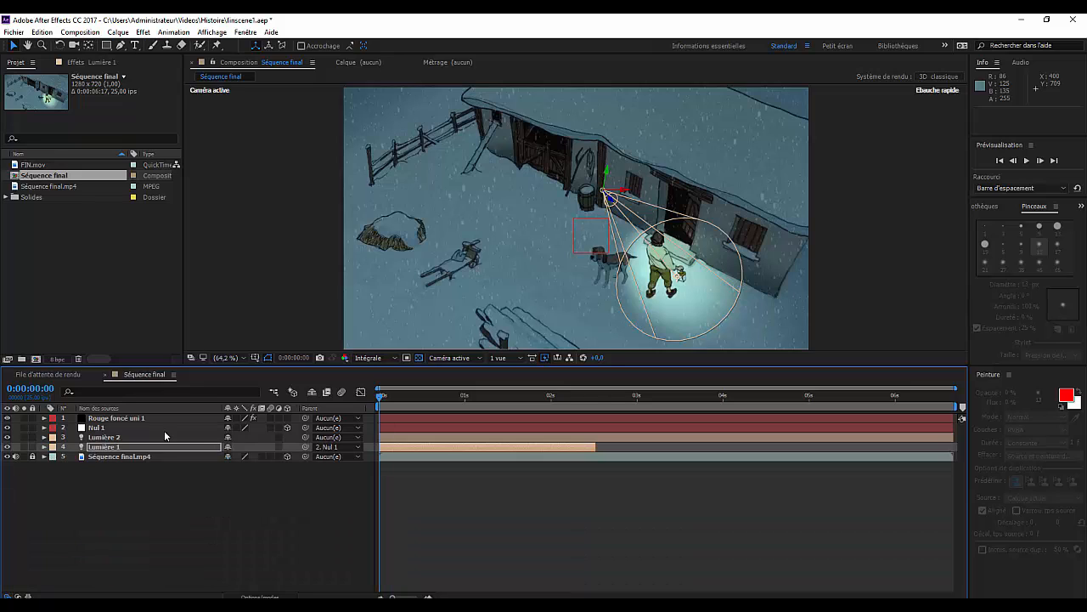
- Move the playhead to 0:00:00:20, examine Nul 1's transform properties, and show only its keyframed X, Y and Z positions
{"action": "left_click_drag", "start_coordinate": [382, 397], "coordinate": [448, 422]}
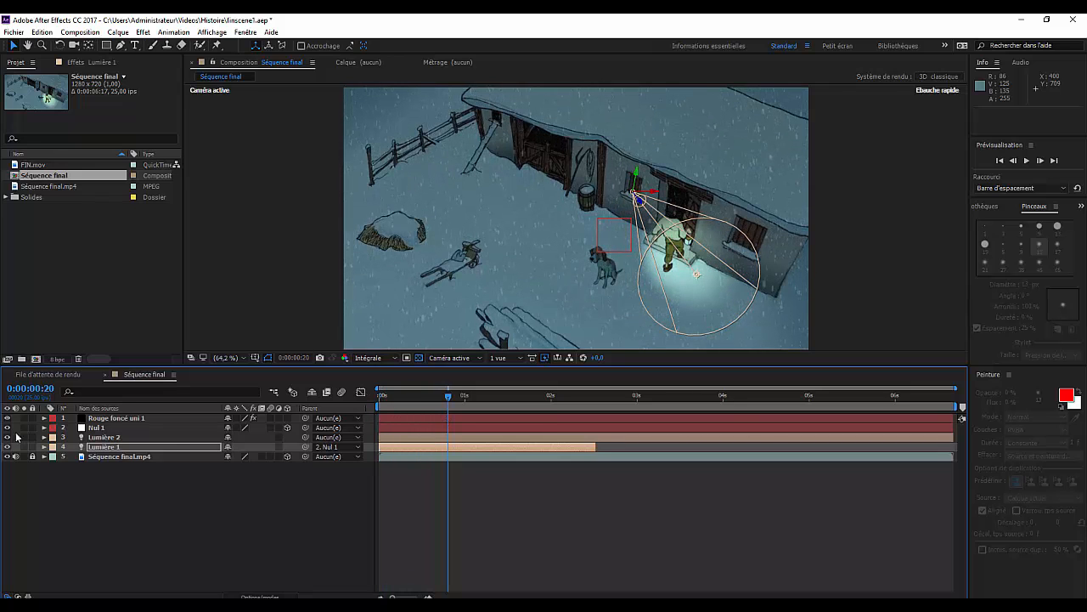
{"action": "left_click", "coordinate": [98, 428]}
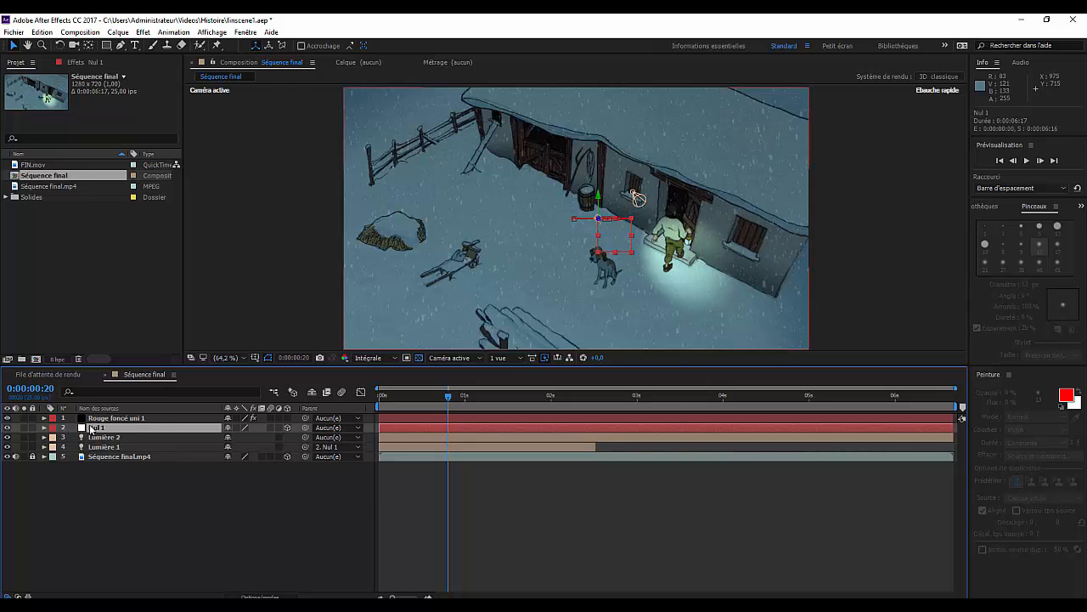
{"action": "left_click", "coordinate": [45, 427]}
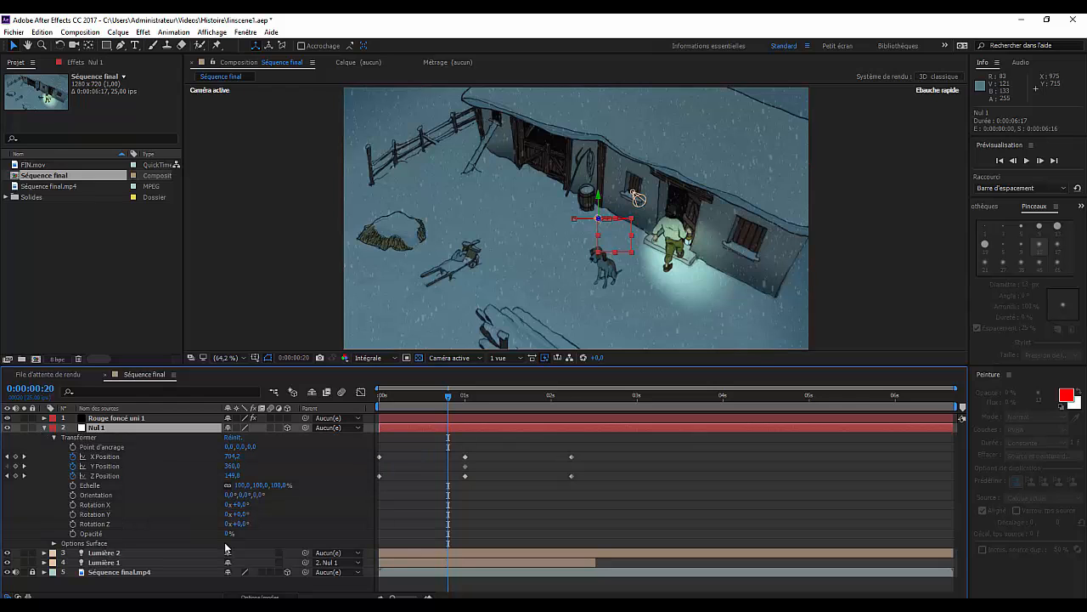
{"action": "left_click", "coordinate": [53, 436]}
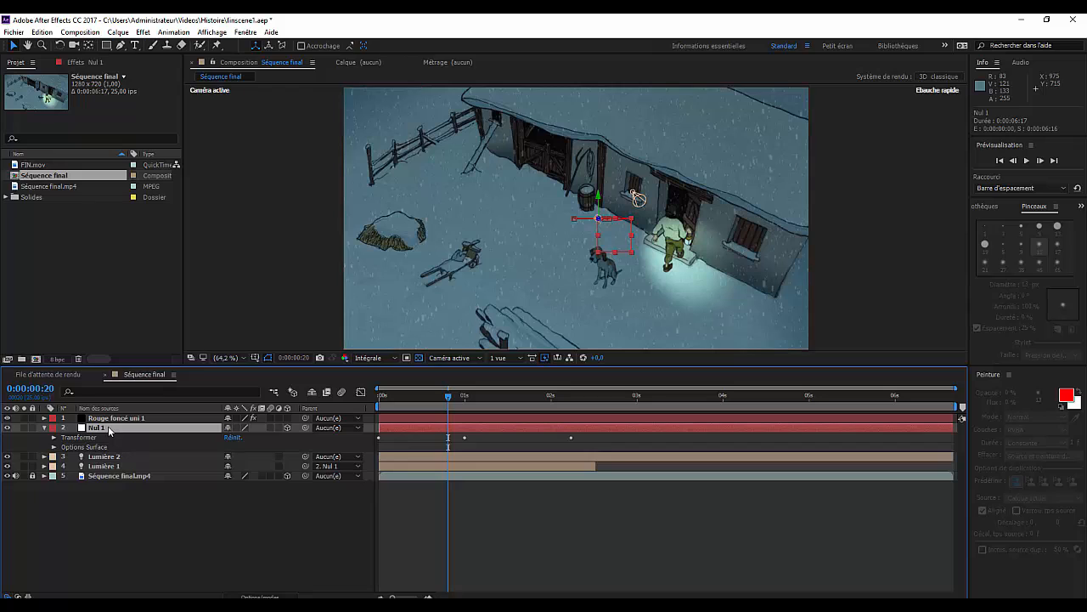
{"action": "key", "text": "u"}
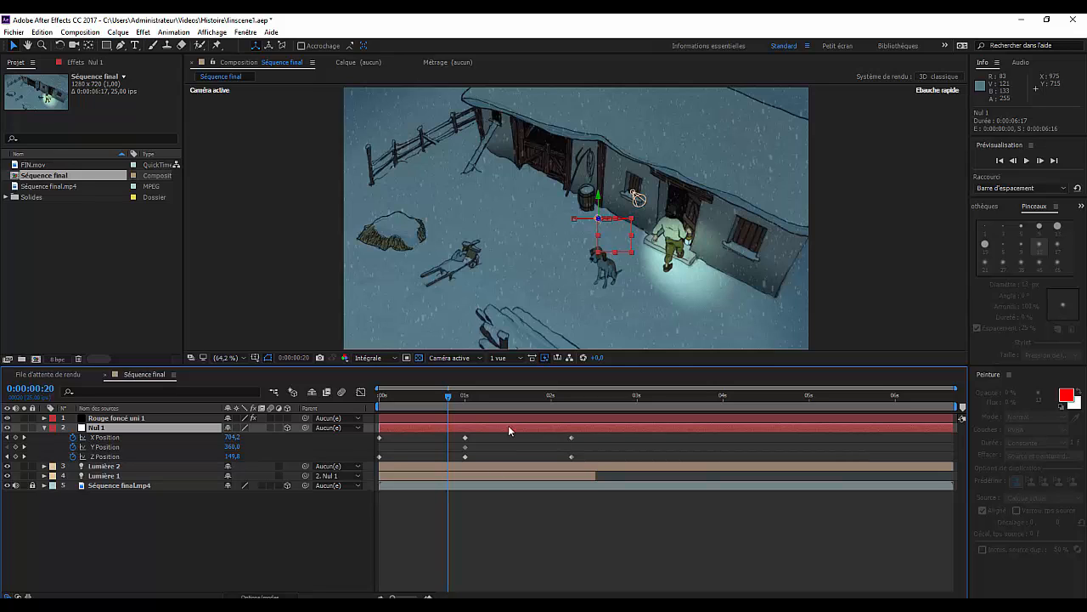
- Scrub Séquence final between 0:00:00:00 and 0:00:02:05 to examine how Nul 1's position keyframes move Lumière 1, ending at the first frame
{"action": "left_click_drag", "start_coordinate": [446, 399], "coordinate": [377, 407]}
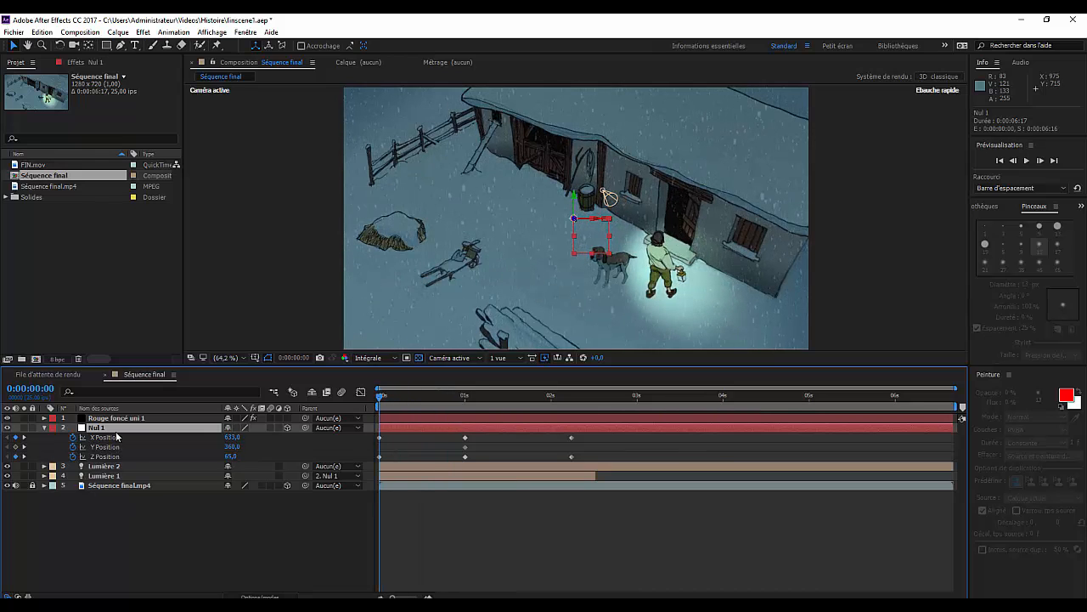
{"action": "left_click_drag", "start_coordinate": [383, 408], "coordinate": [568, 420]}
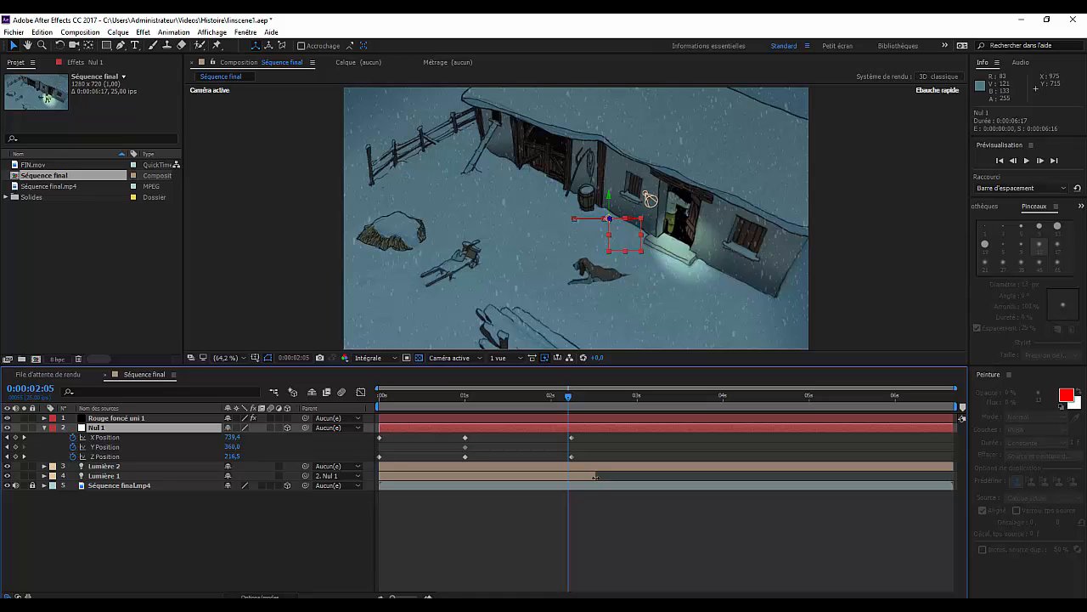
{"action": "left_click_drag", "start_coordinate": [569, 397], "coordinate": [379, 470]}
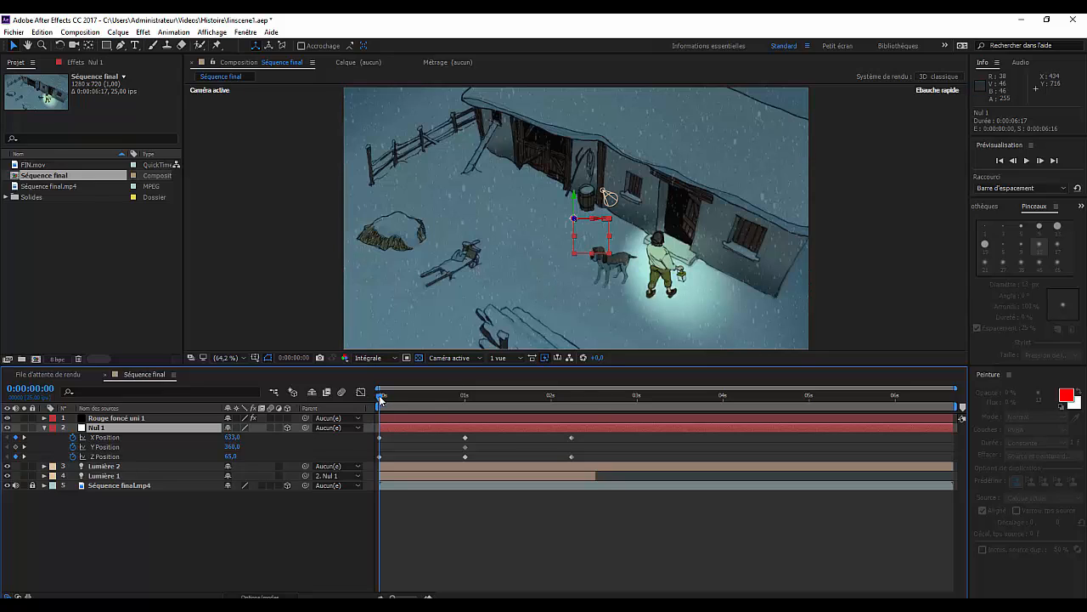
{"action": "left_click_drag", "start_coordinate": [381, 399], "coordinate": [375, 483]}
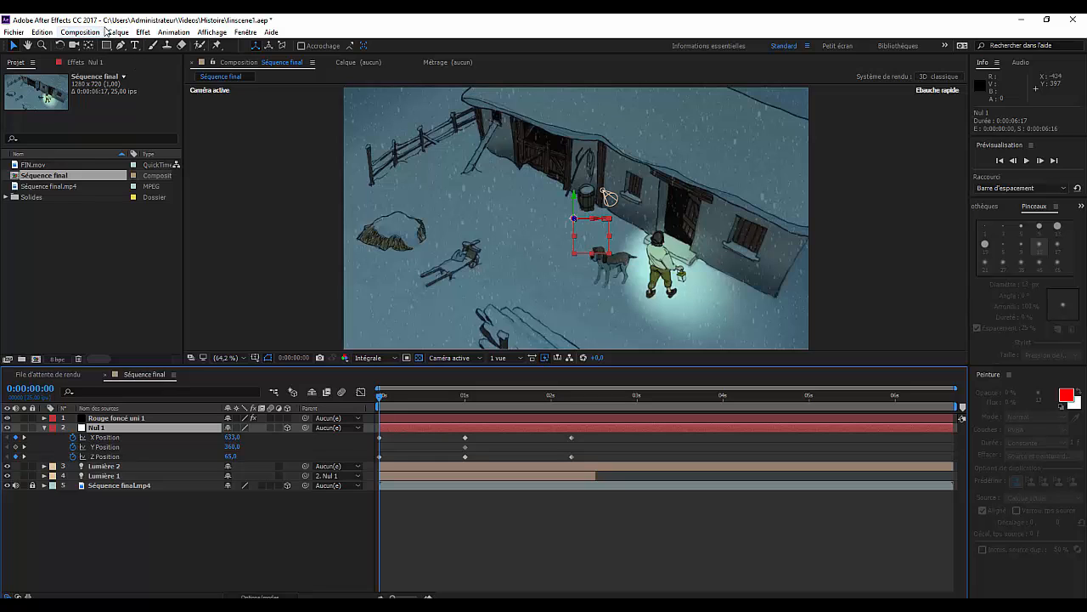
- Close After Effects without saving the project changes and return to Premiere Pro
{"action": "left_click", "coordinate": [1073, 19]}
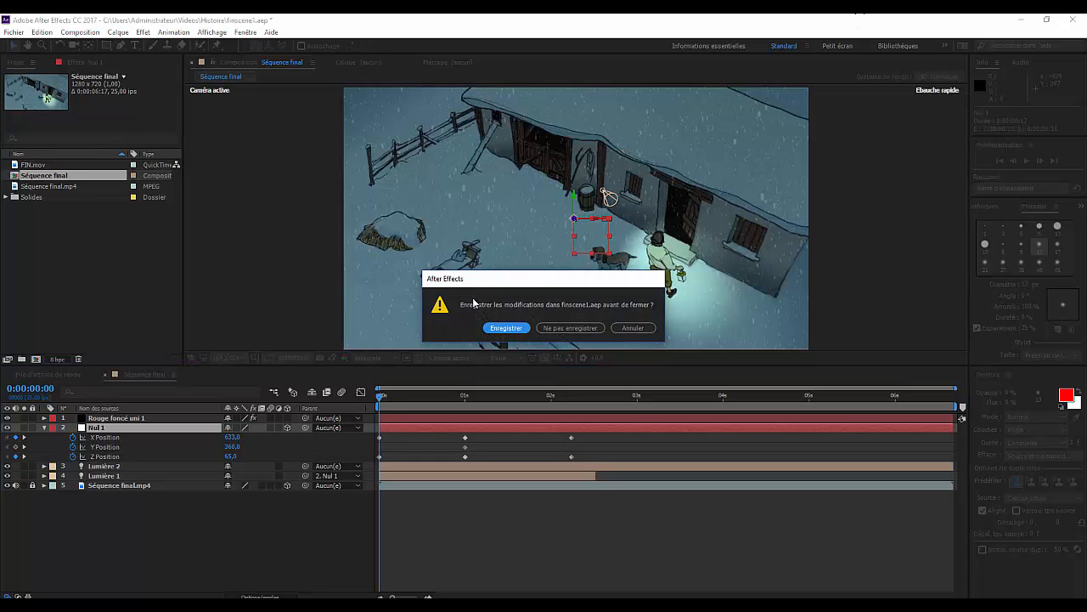
{"action": "left_click", "coordinate": [571, 331]}
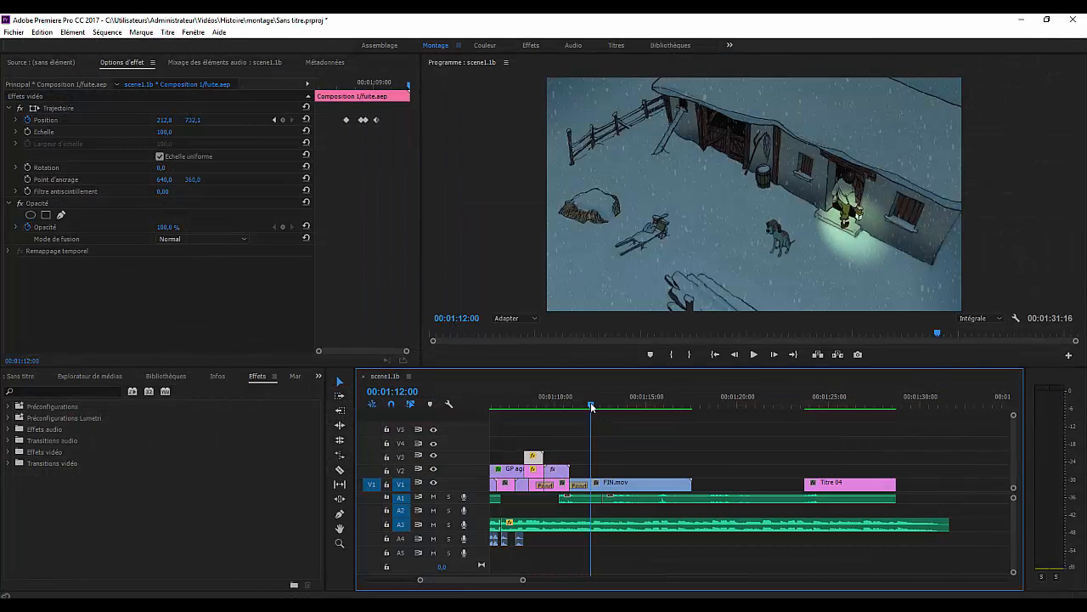
- Scrub the scene1.1b sequence through the FIN.mov shot to 00:01:15:17, and back to 00:00:53:04
{"action": "left_click_drag", "start_coordinate": [591, 405], "coordinate": [656, 440]}
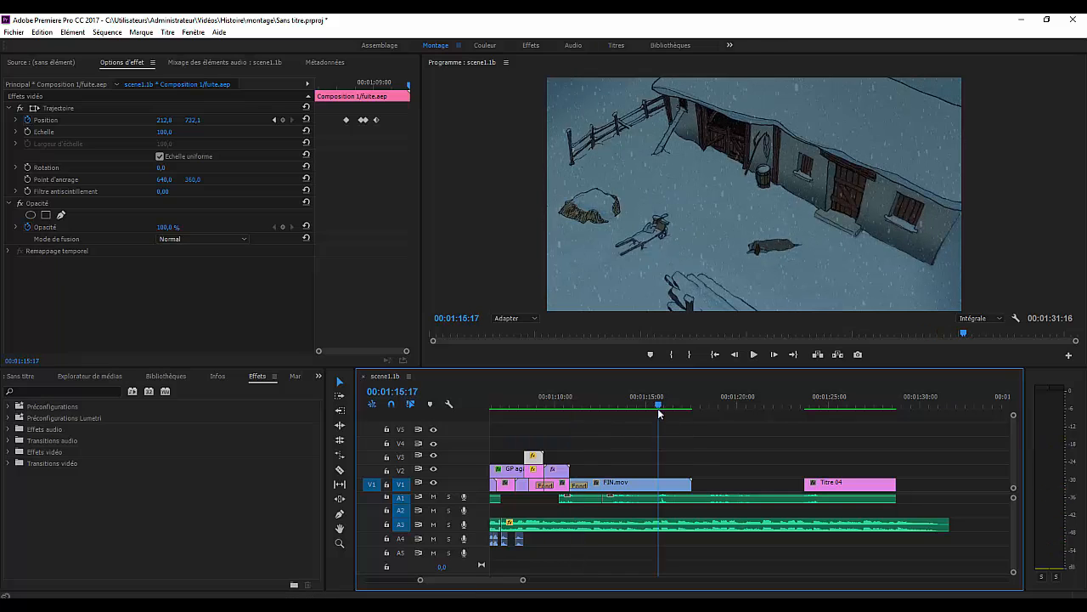
{"action": "left_click_drag", "start_coordinate": [656, 407], "coordinate": [538, 406]}
{"action": "left_click_drag", "start_coordinate": [494, 442], "coordinate": [408, 455]}
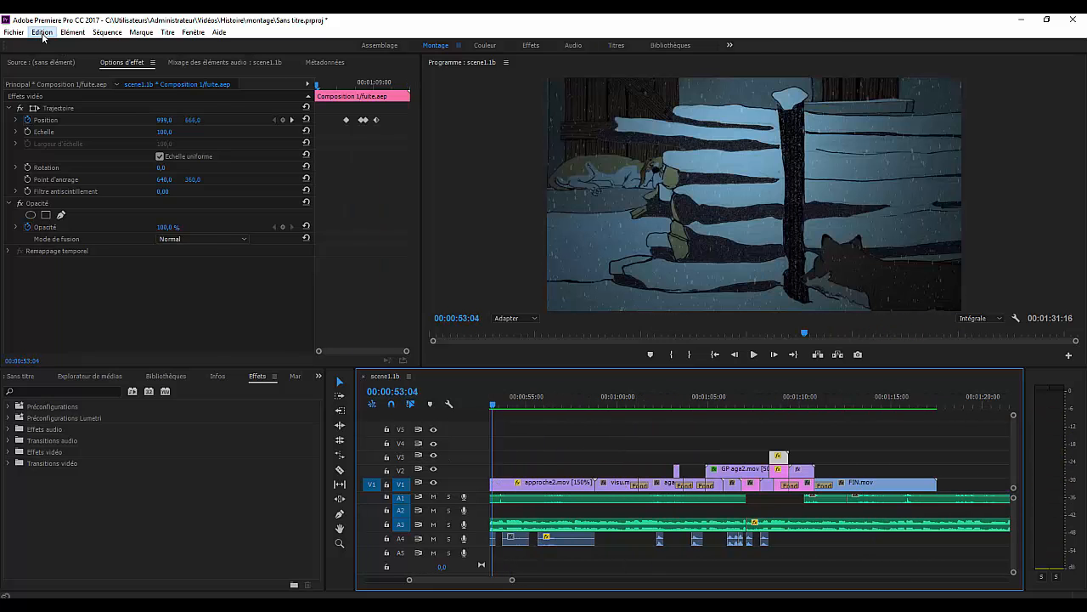
- Open the media export settings for scene1.1b, examine the H.264 output options, and cancel the export
{"action": "left_click", "coordinate": [42, 32]}
{"action": "mouse_move", "coordinate": [65, 323]}
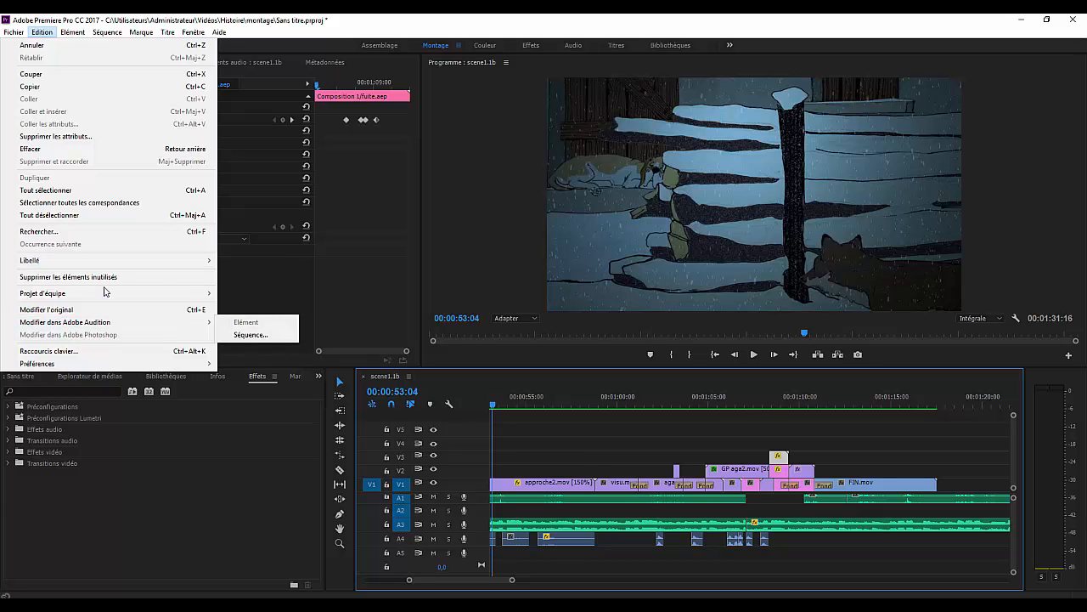
{"action": "mouse_move", "coordinate": [5, 33]}
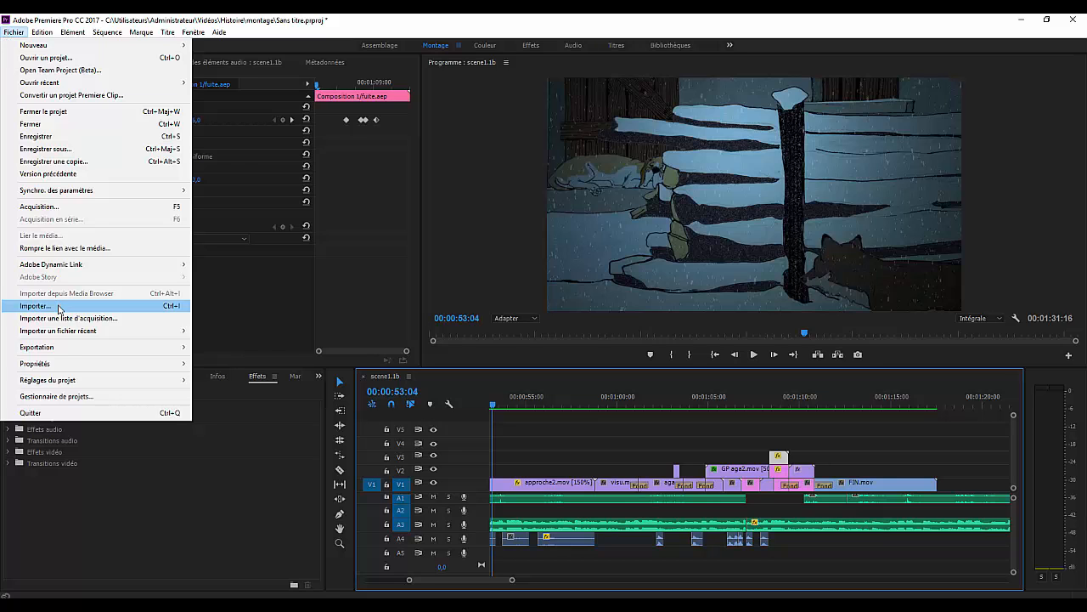
{"action": "mouse_move", "coordinate": [85, 346]}
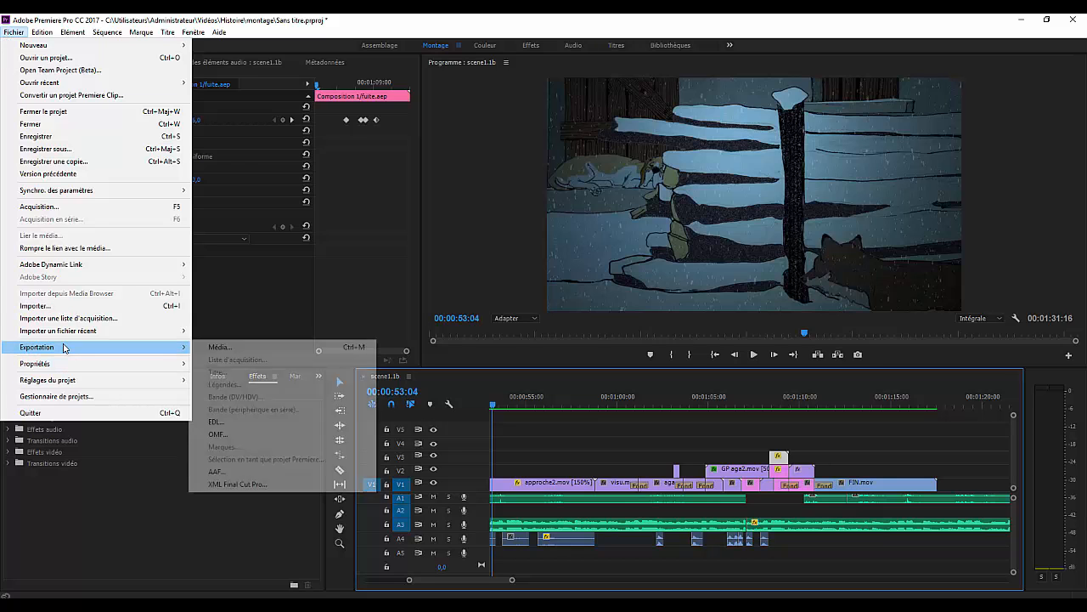
{"action": "left_click", "coordinate": [236, 347]}
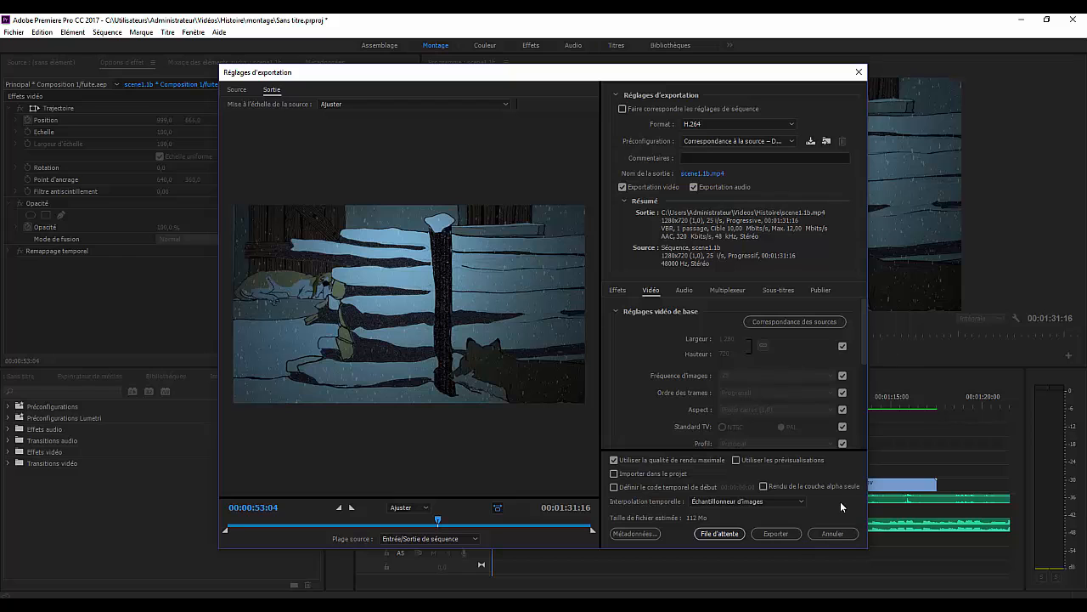
{"action": "left_click", "coordinate": [832, 533]}
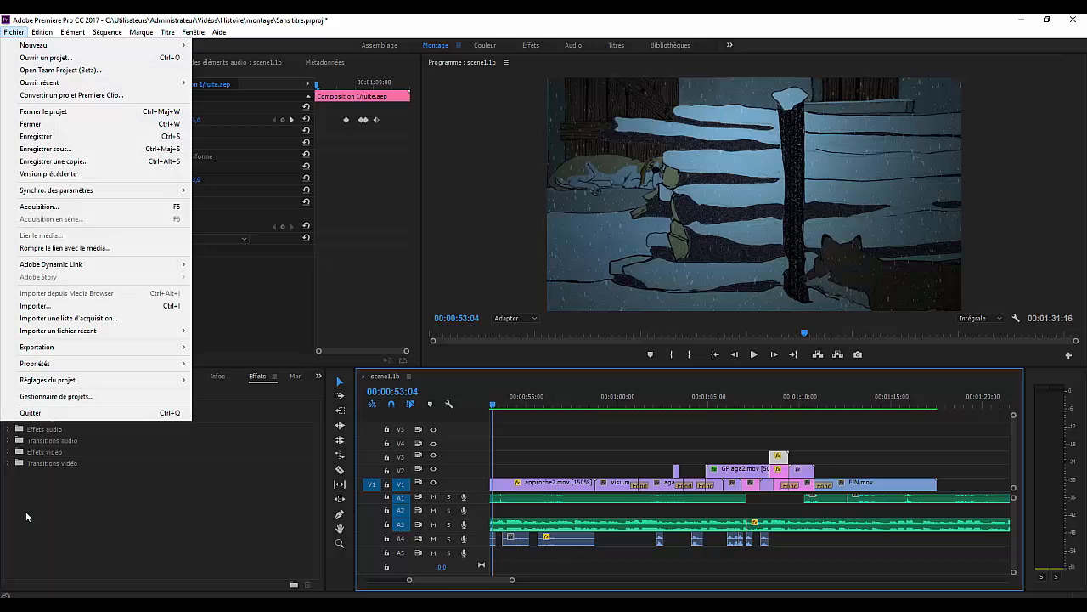
{"action": "mouse_move", "coordinate": [50, 350]}
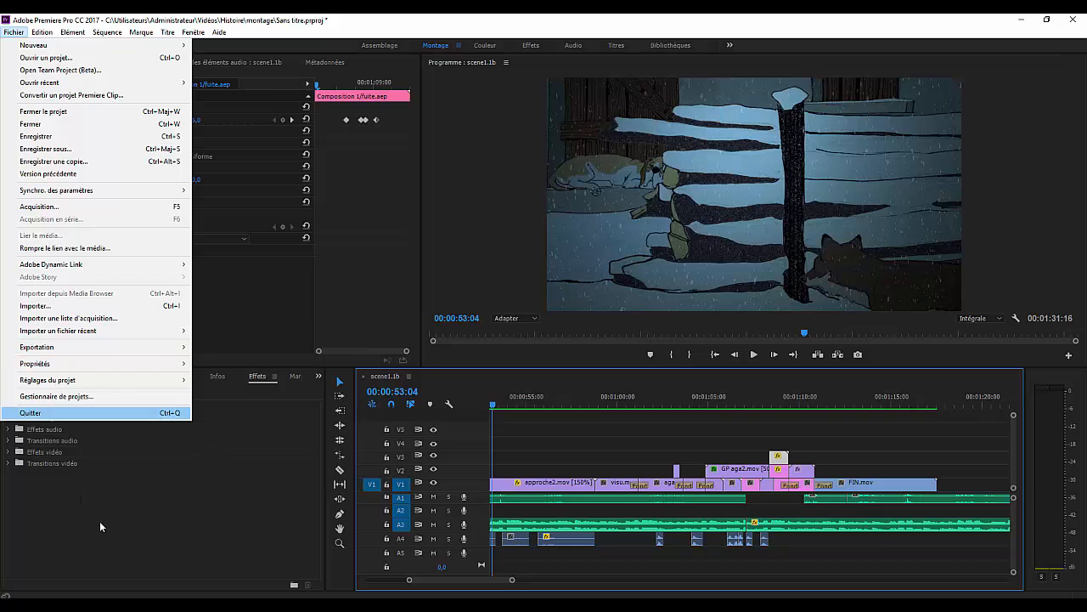
{"action": "left_click", "coordinate": [132, 505]}
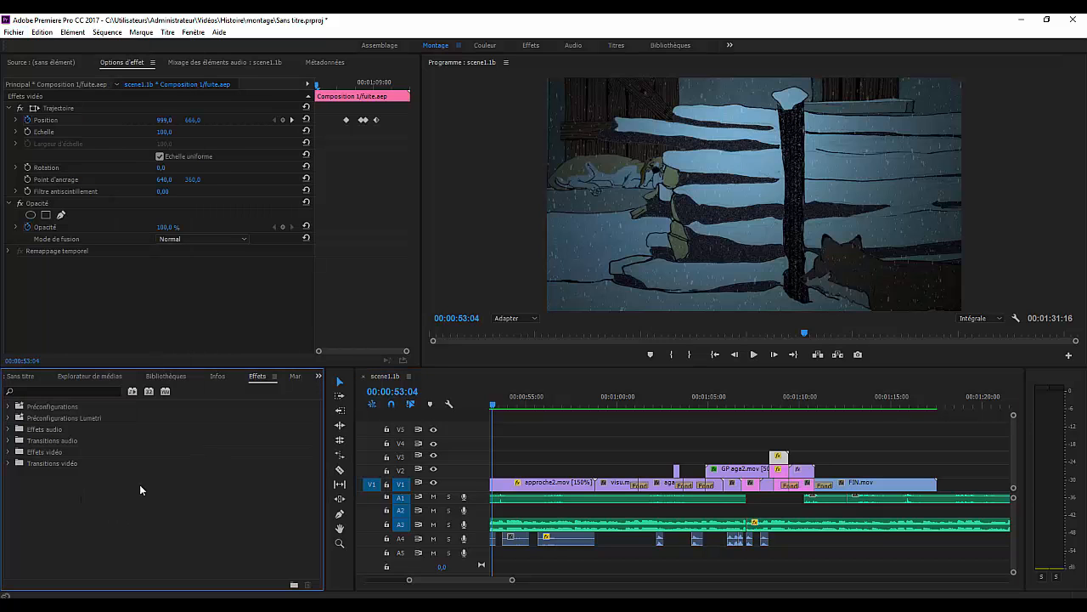
{"action": "left_click", "coordinate": [14, 31]}
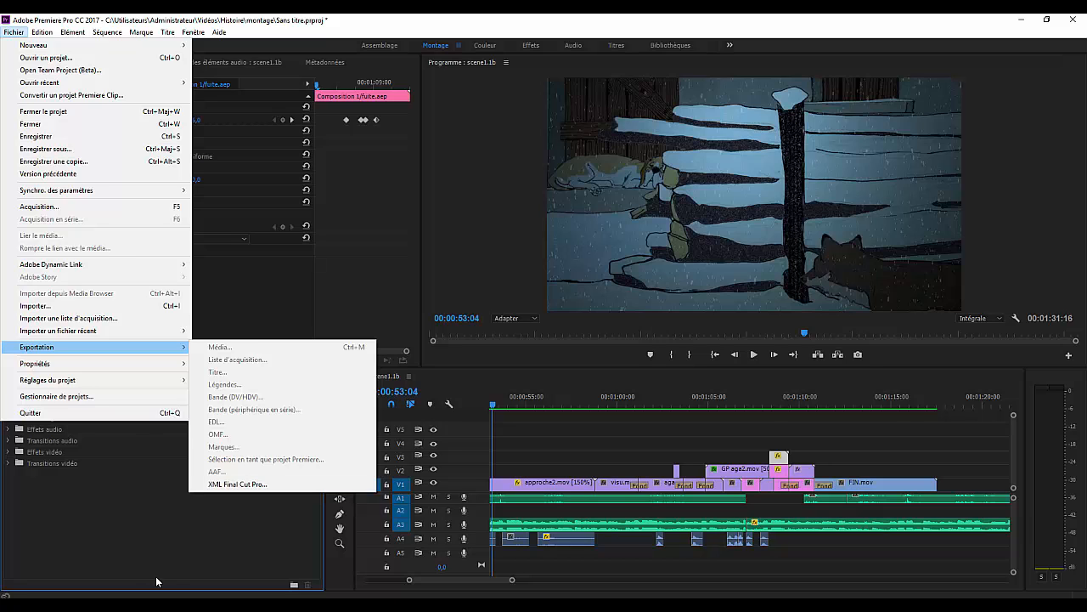
{"action": "left_click", "coordinate": [153, 528]}
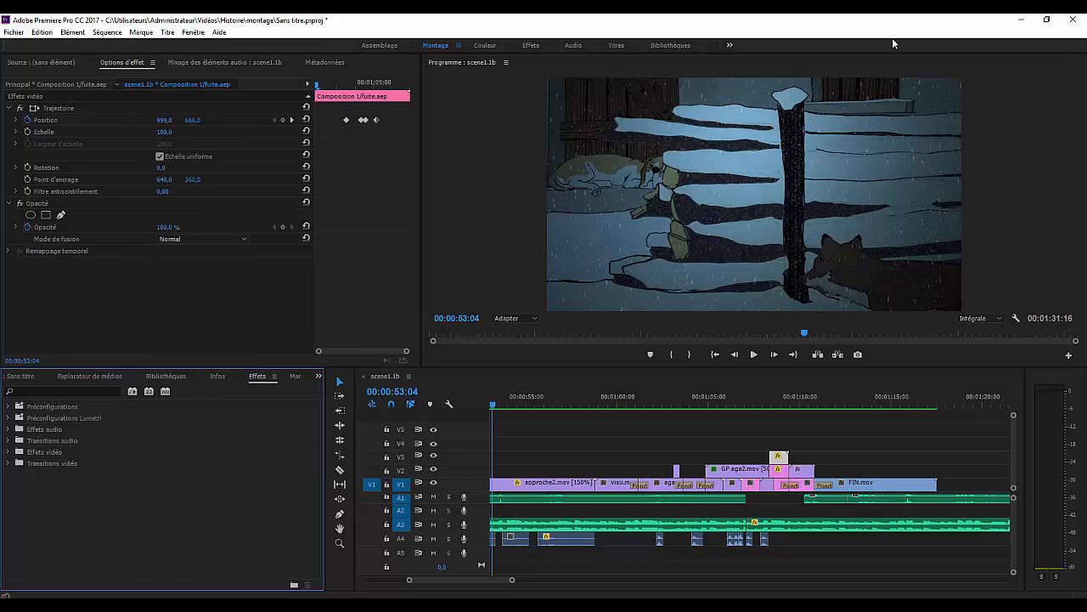